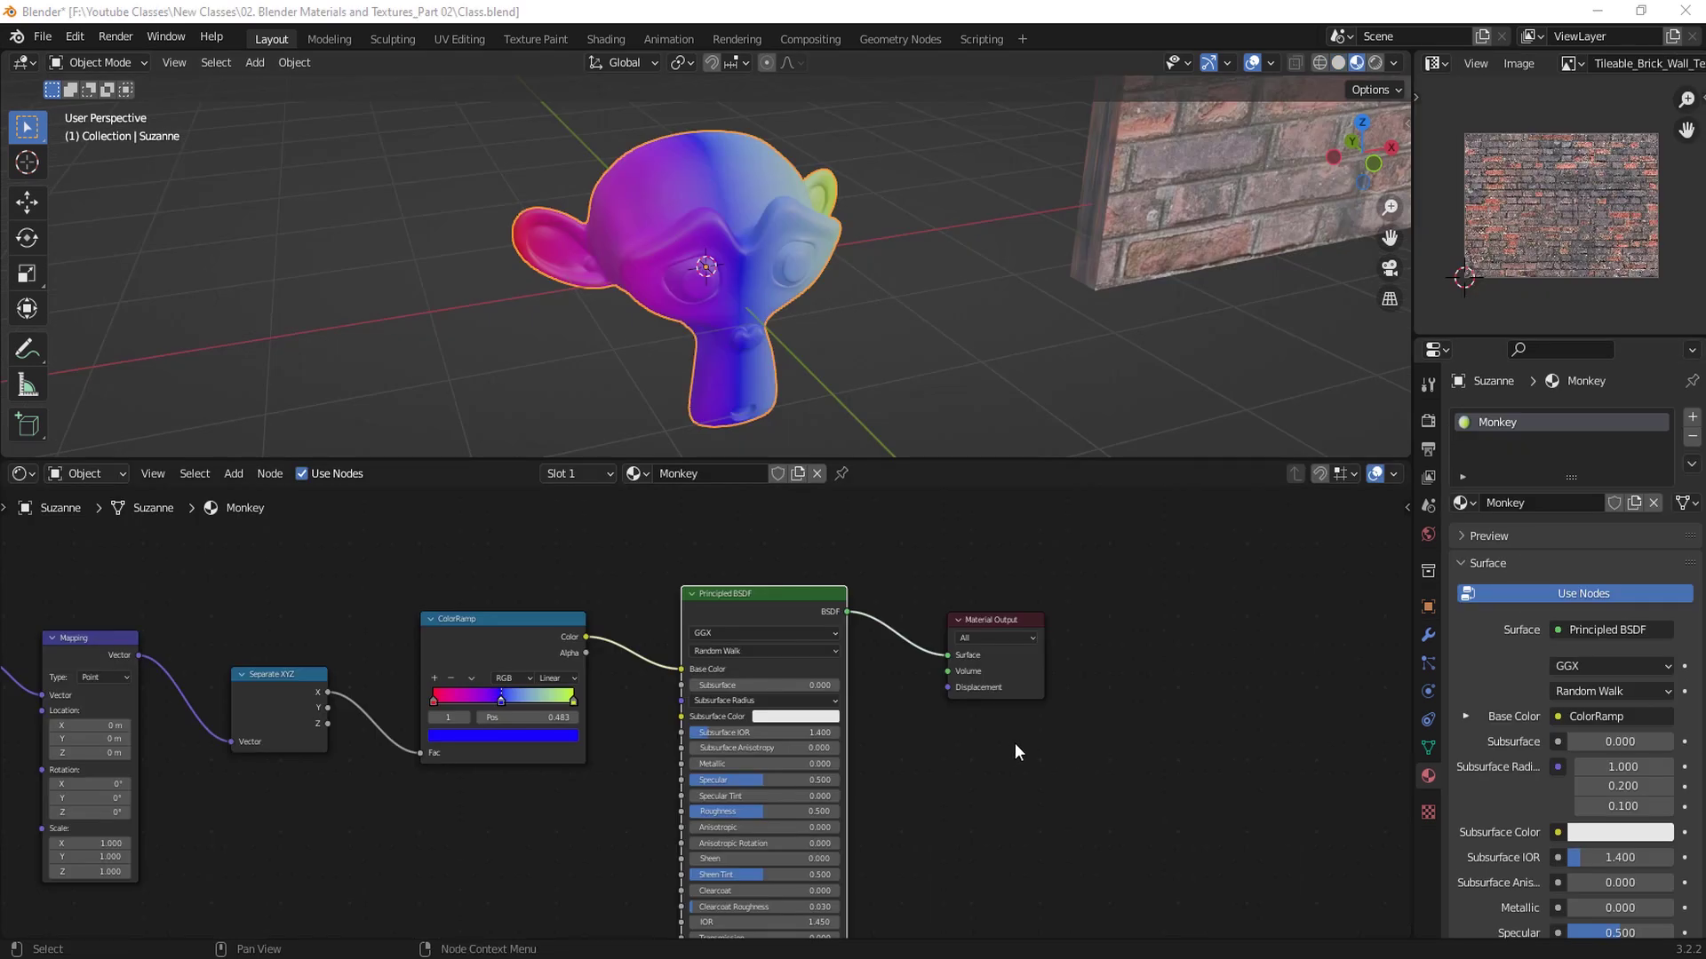
# Step: Zoom into the Monkey material's node tree, where a ColorRamp feeds the Principled BSDF Base Color
pyautogui.scroll(2, 978, 764)
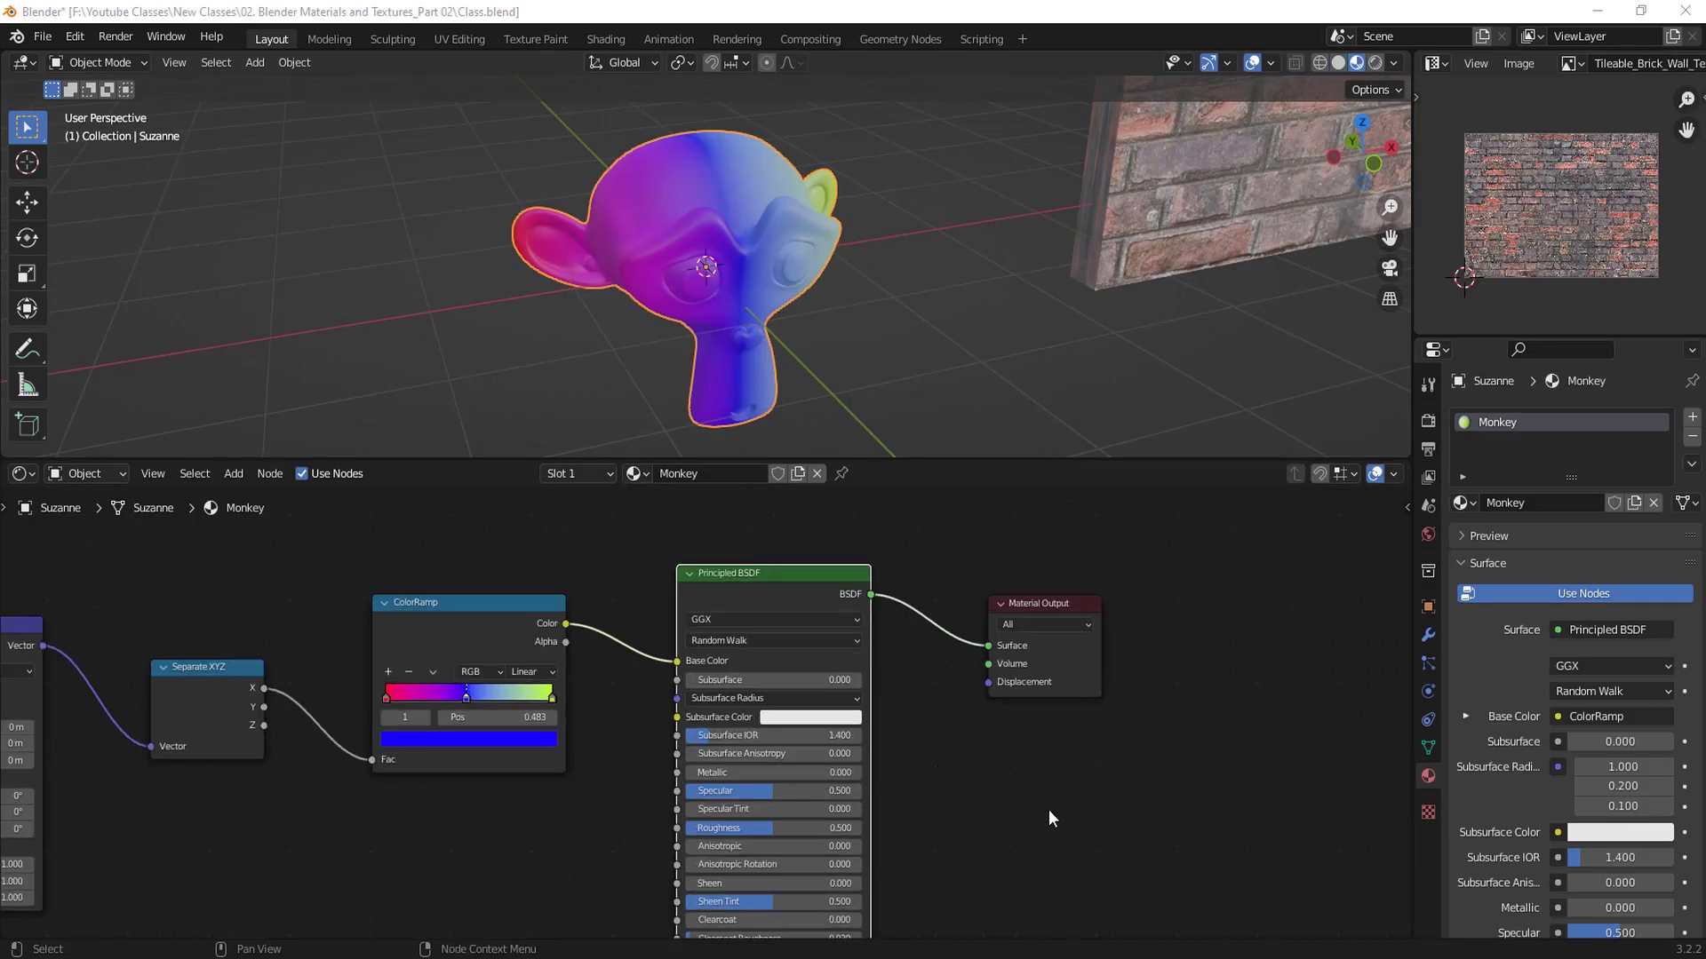
# Step: Bring the Mapping, ColorRamp, Principled BSDF and Material Output nodes into view
pyautogui.scroll(1, 1007, 776)
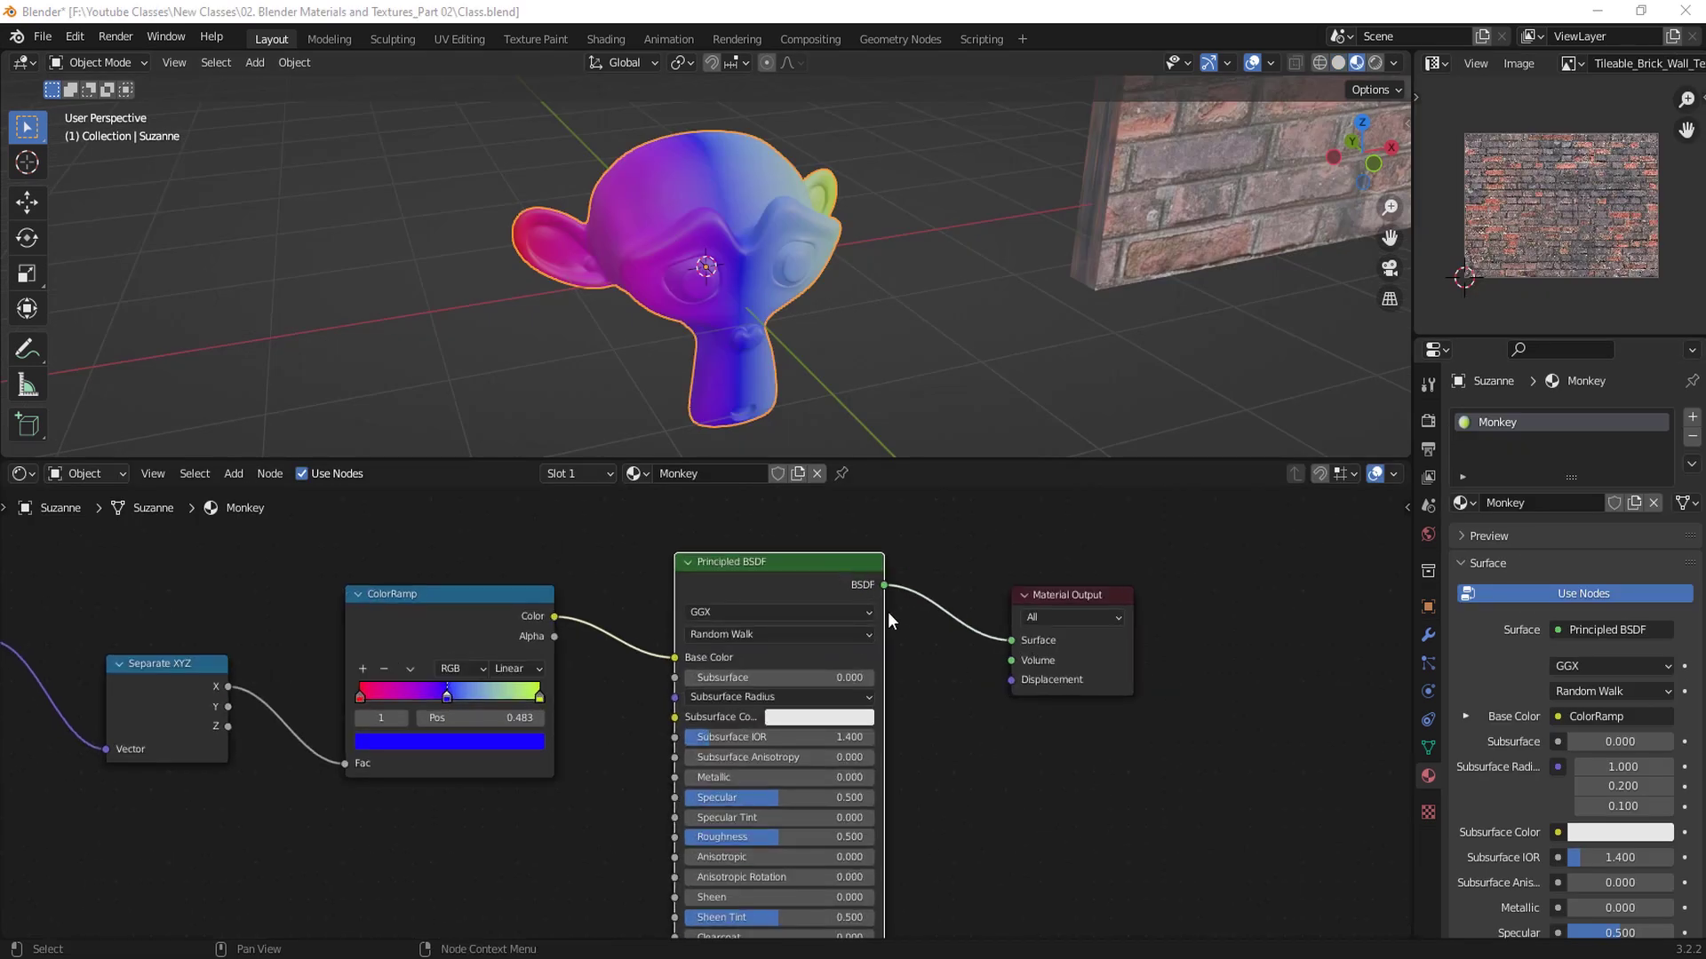
pyautogui.scroll(1, 889, 613)
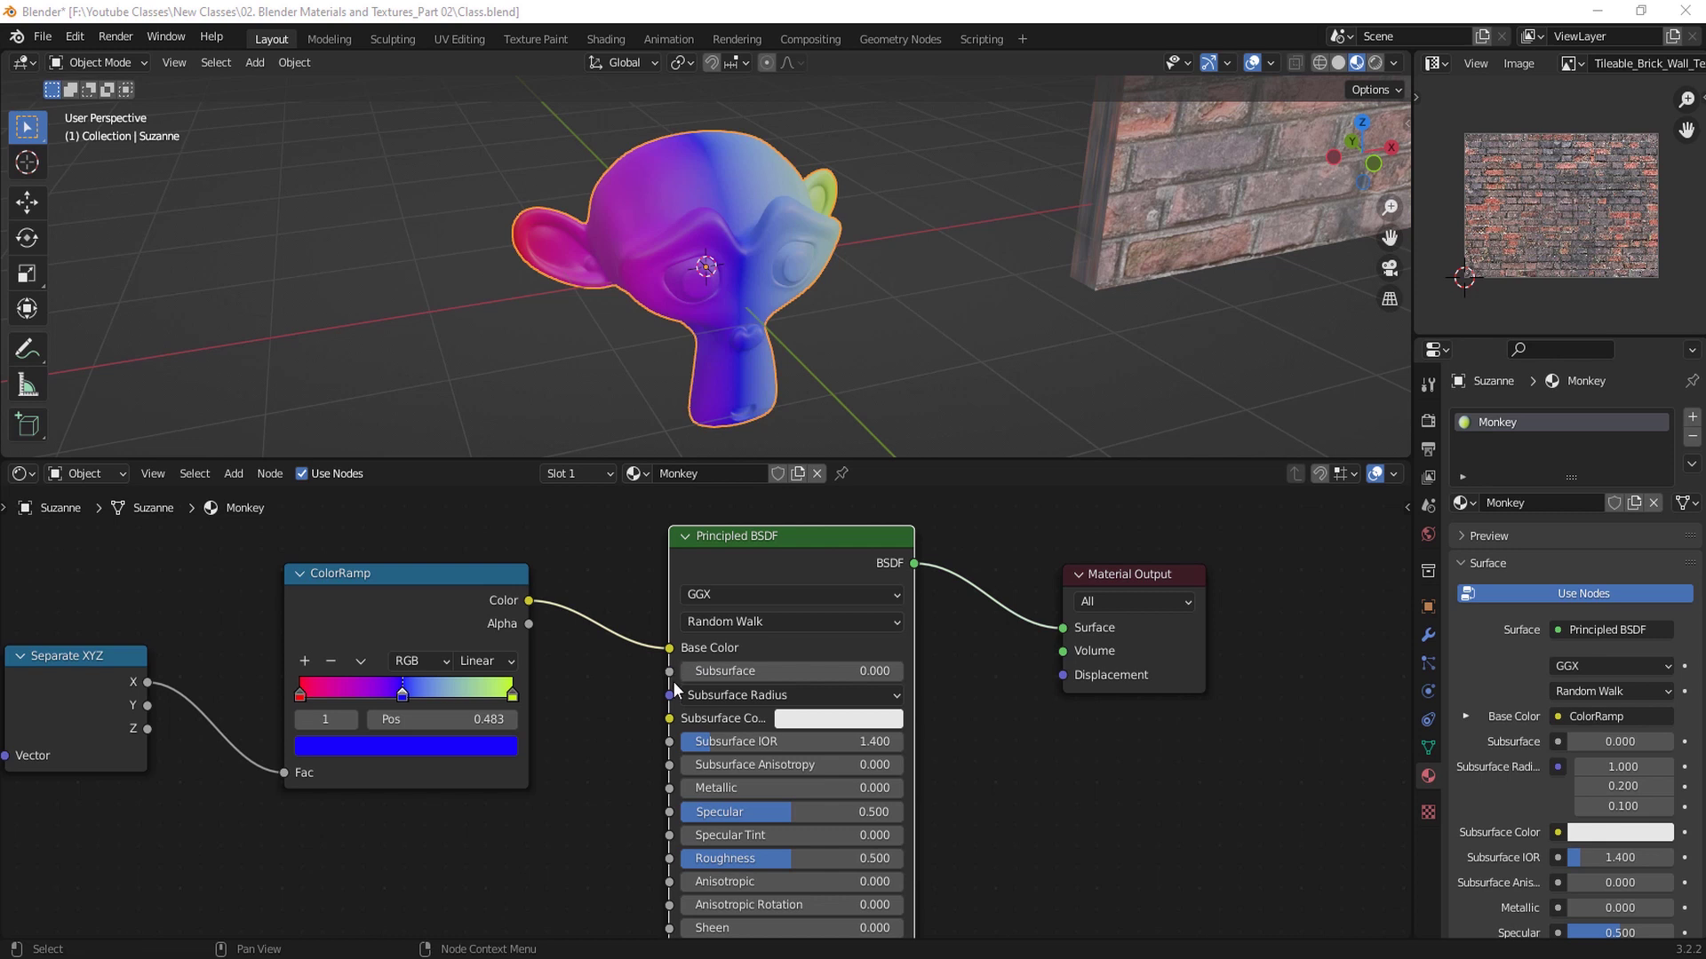
pyautogui.scroll(-1, 558, 723)
pyautogui.moveTo(558, 723); pyautogui.dragTo(682, 700, button='middle')
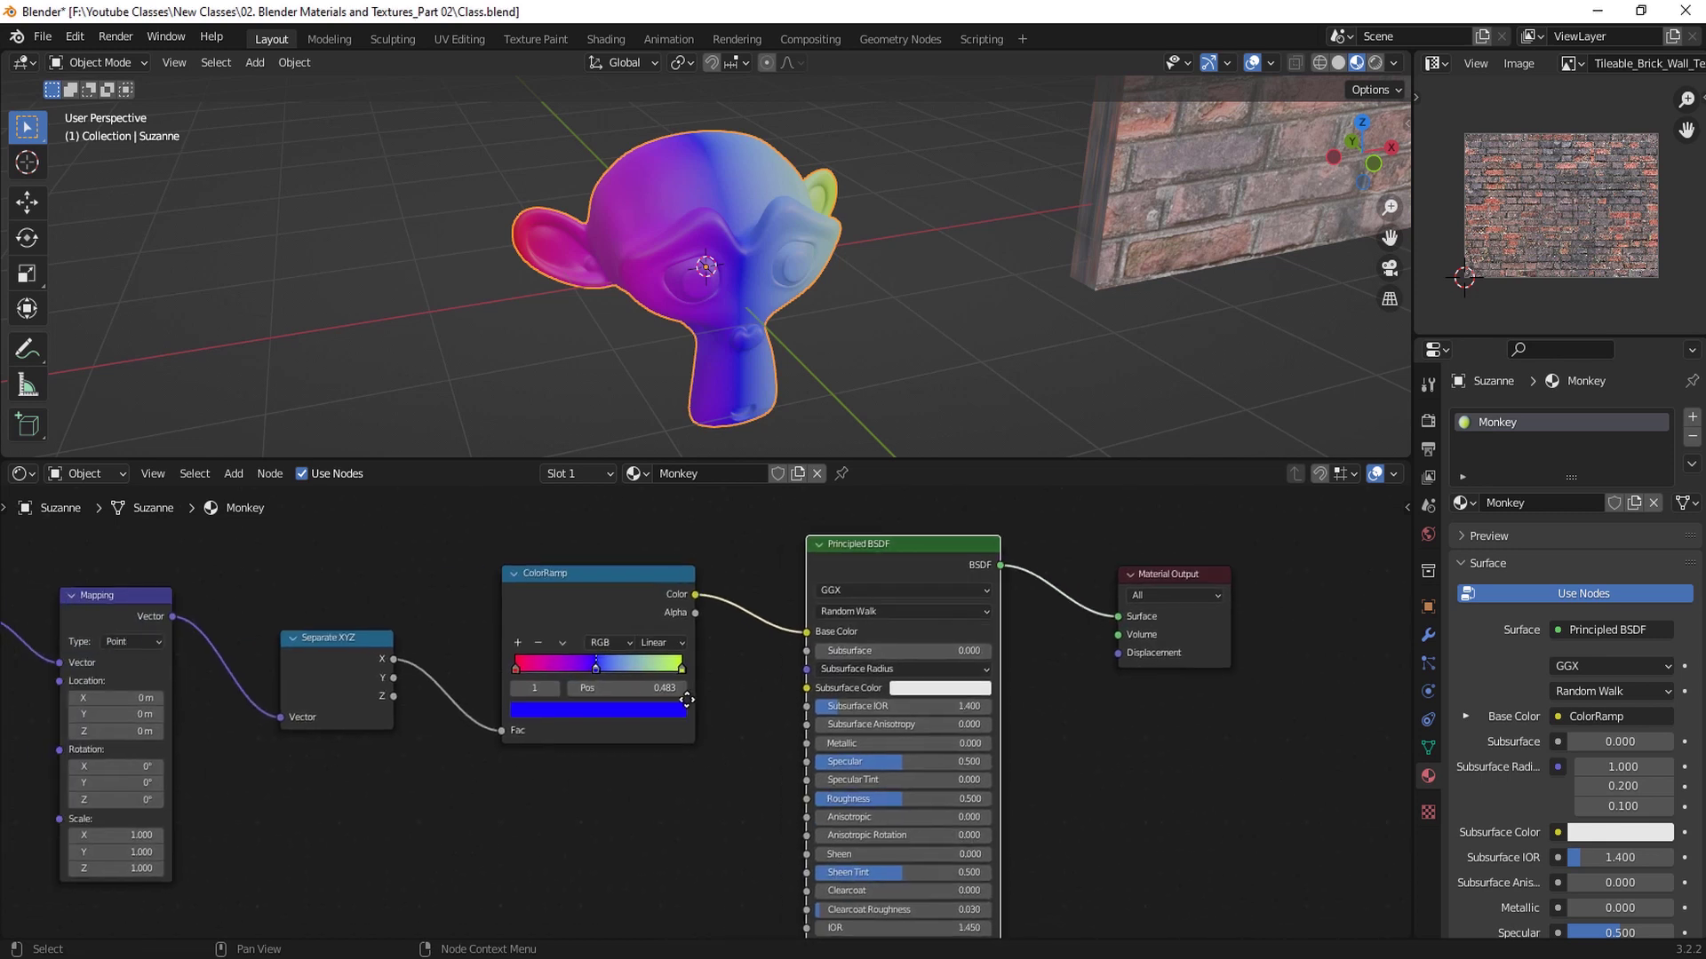
pyautogui.click(604, 584)
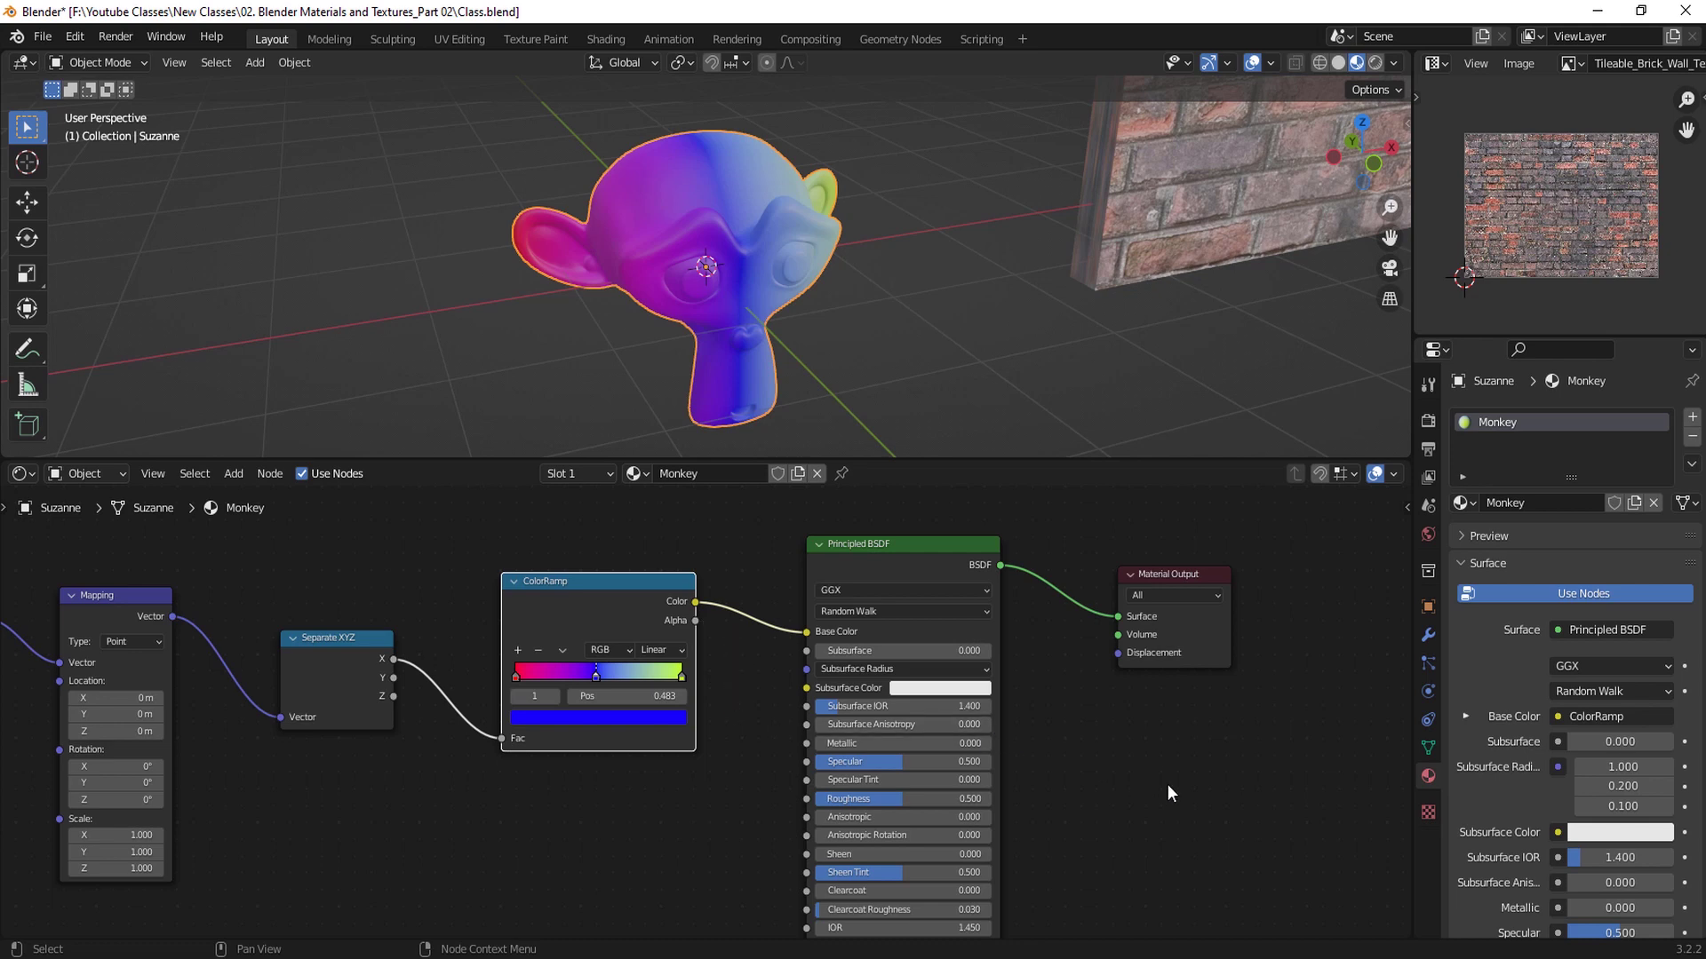
pyautogui.scroll(1, 1167, 785)
pyautogui.moveTo(999, 778); pyautogui.dragTo(799, 645, button='middle')
pyautogui.scroll(1, 864, 601)
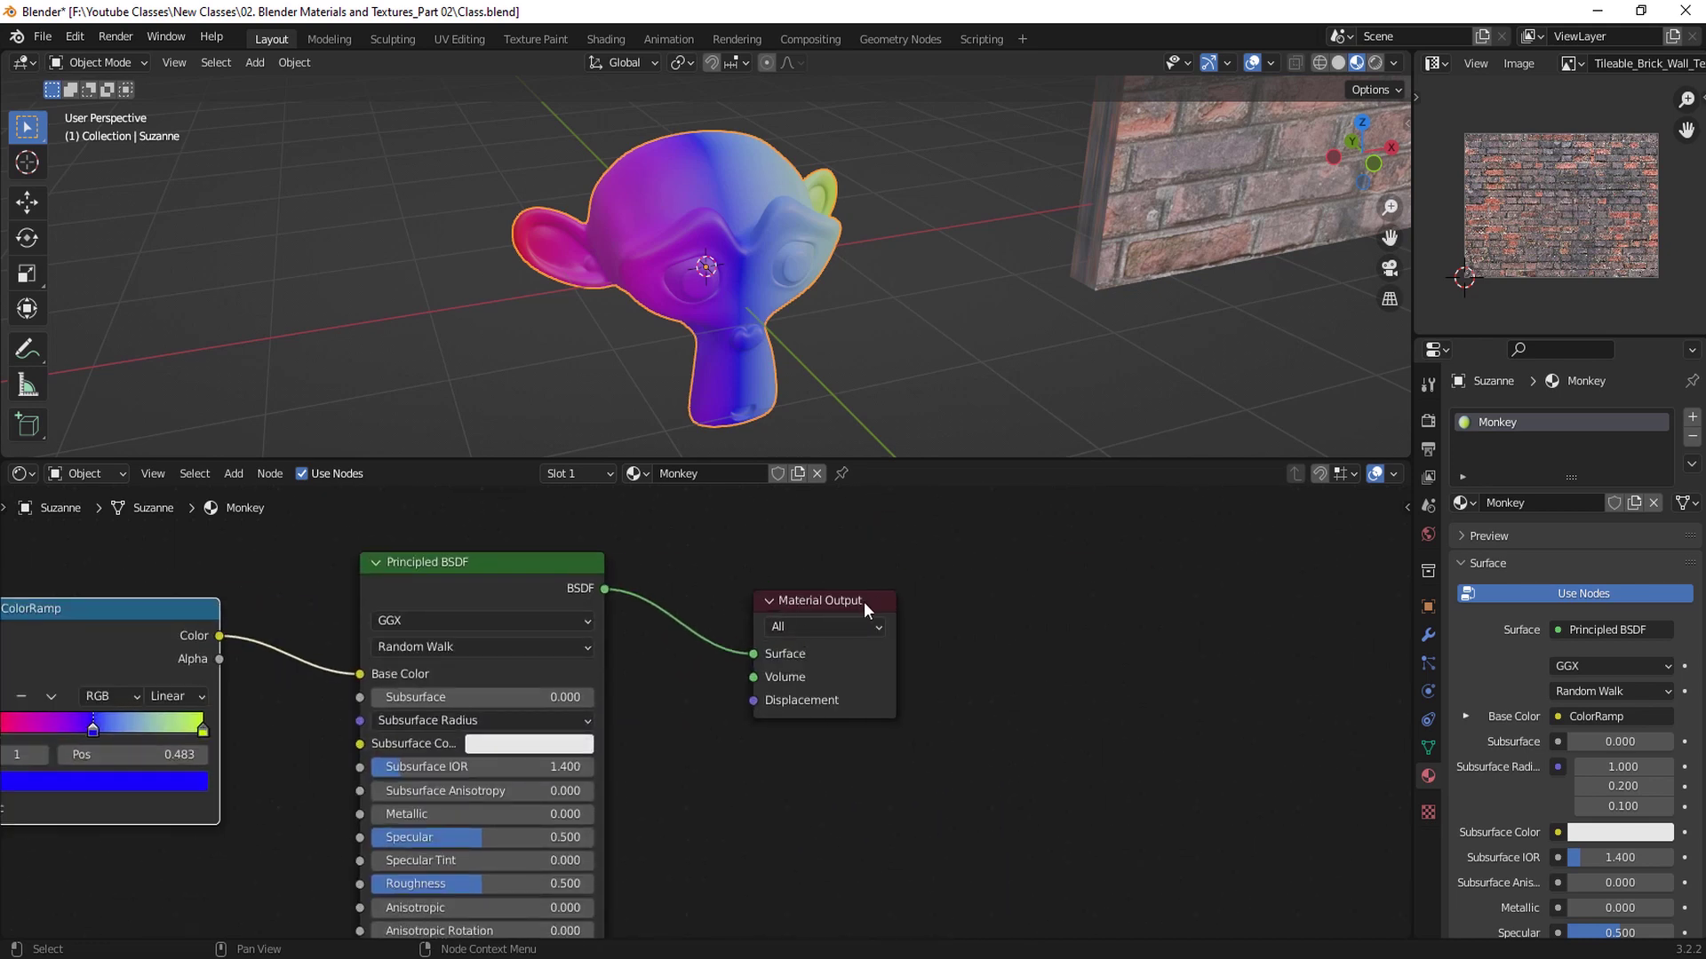
# Step: Nudge the Material Output node left, down and right until it sits beside the Principled BSDF
pyautogui.moveTo(844, 623); pyautogui.dragTo(840, 625)
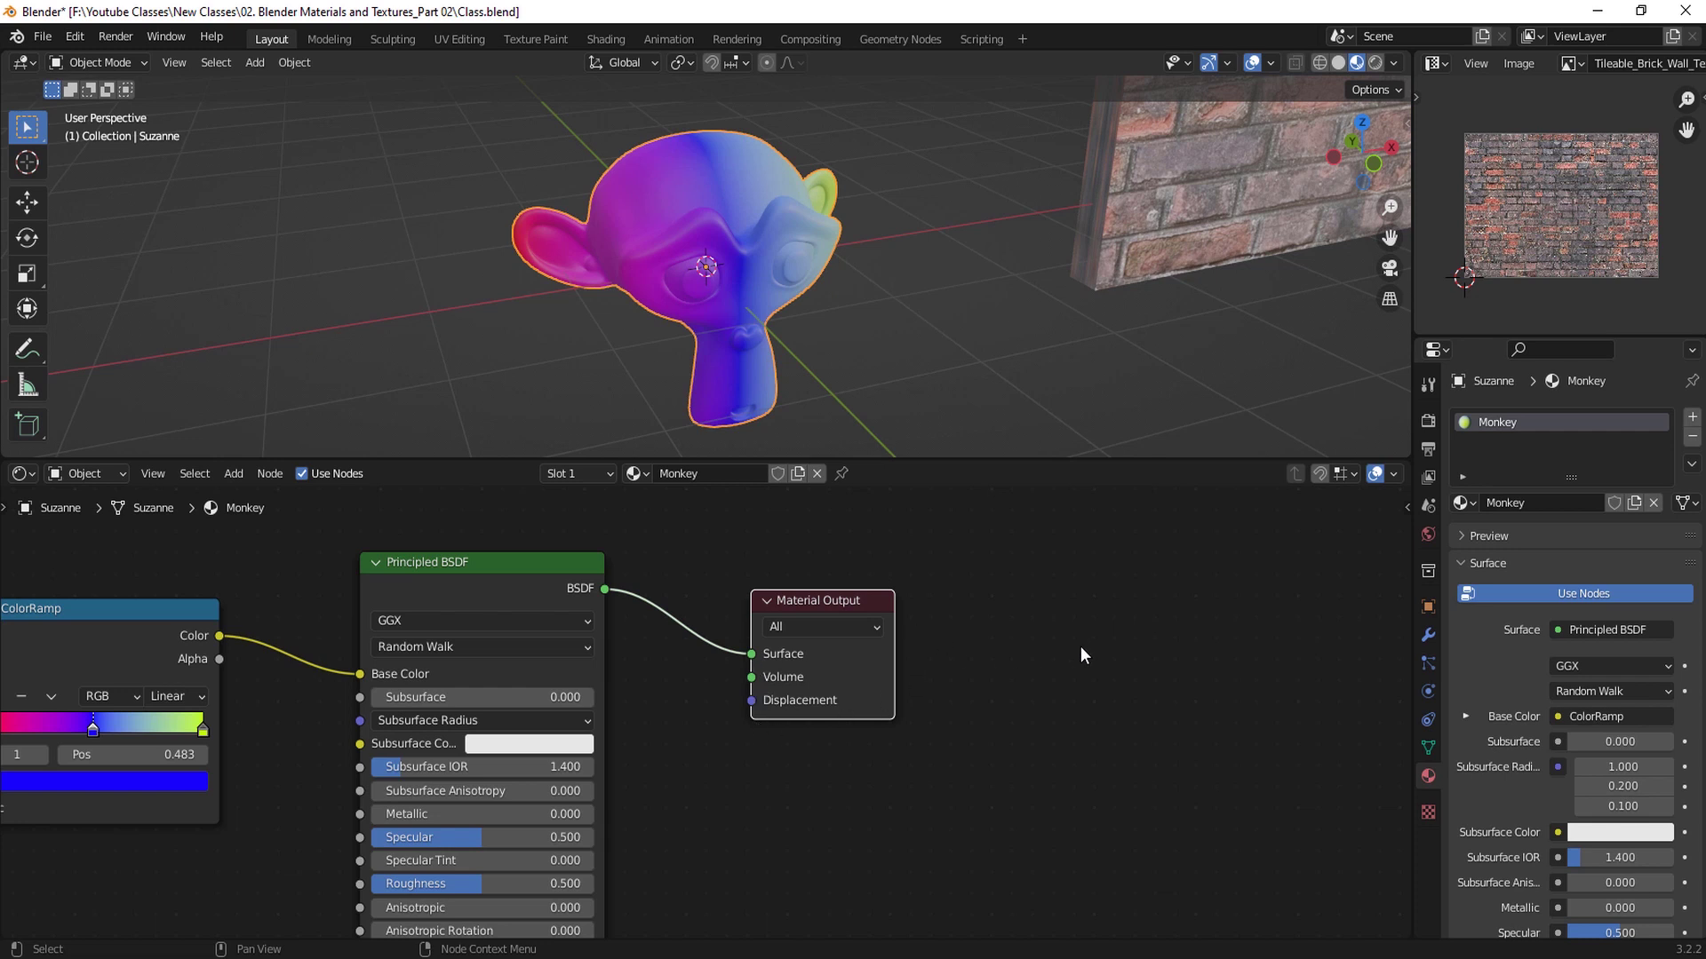
pyautogui.scroll(-1, 887, 757)
pyautogui.scroll(1, 541, 766)
pyautogui.moveTo(903, 662); pyautogui.dragTo(916, 677)
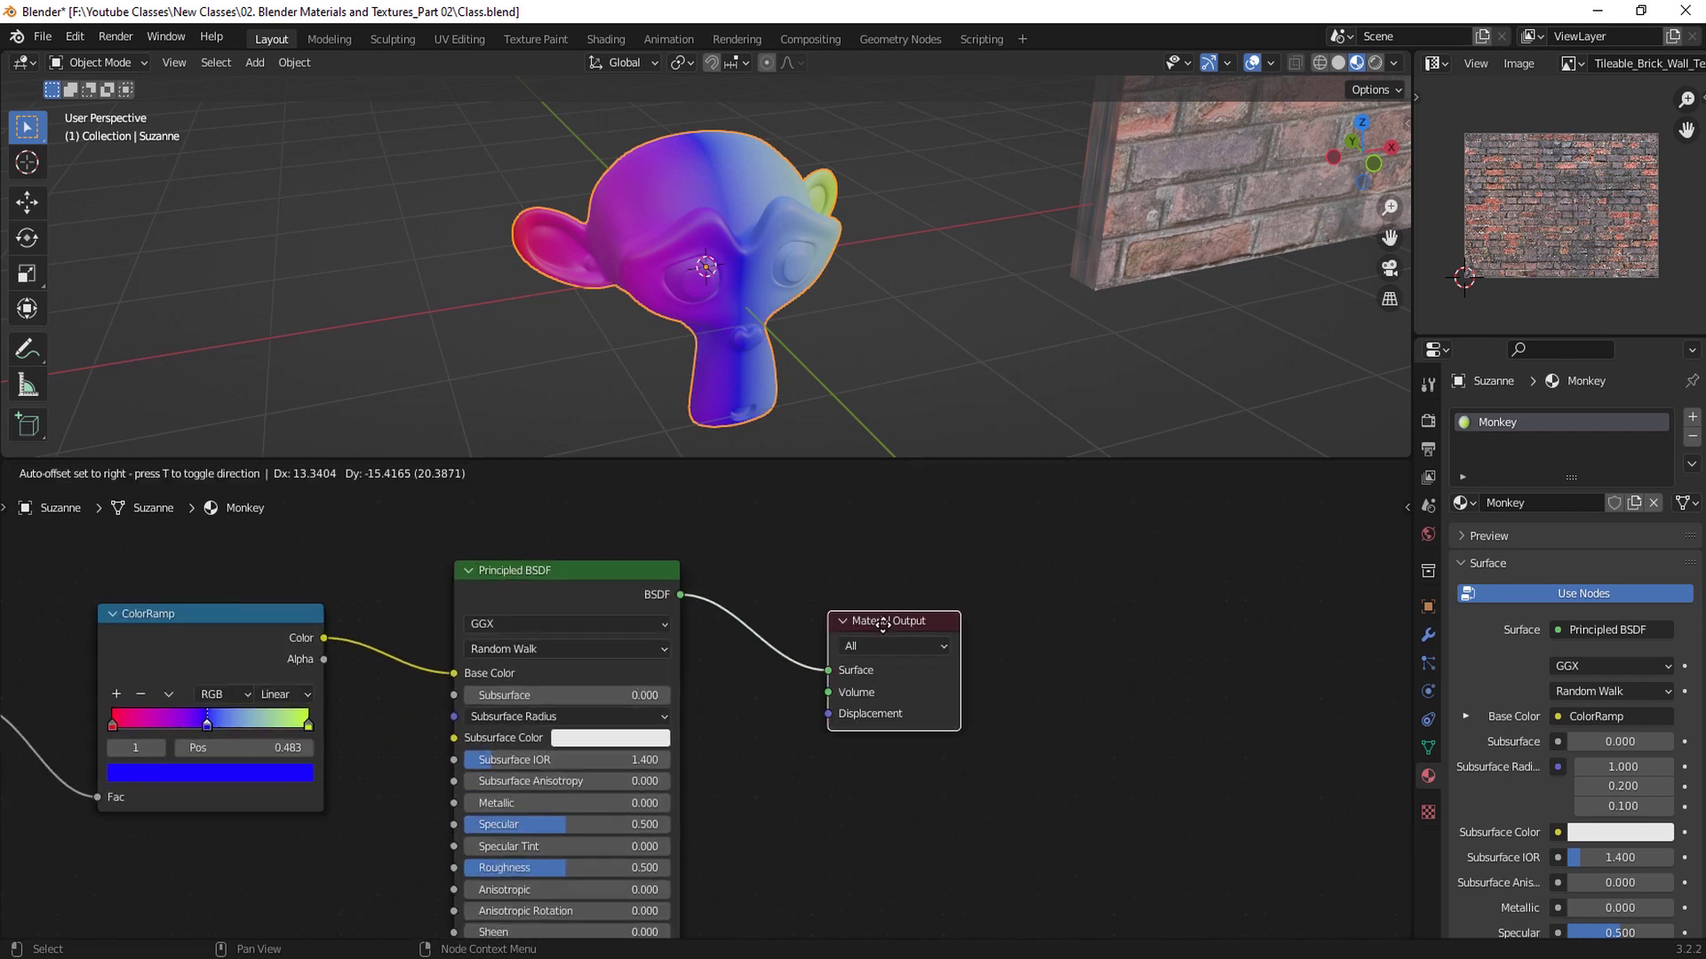
pyautogui.moveTo(882, 617); pyautogui.dragTo(869, 616)
pyautogui.scroll(-2, 844, 794)
pyautogui.scroll(-1, 547, 764)
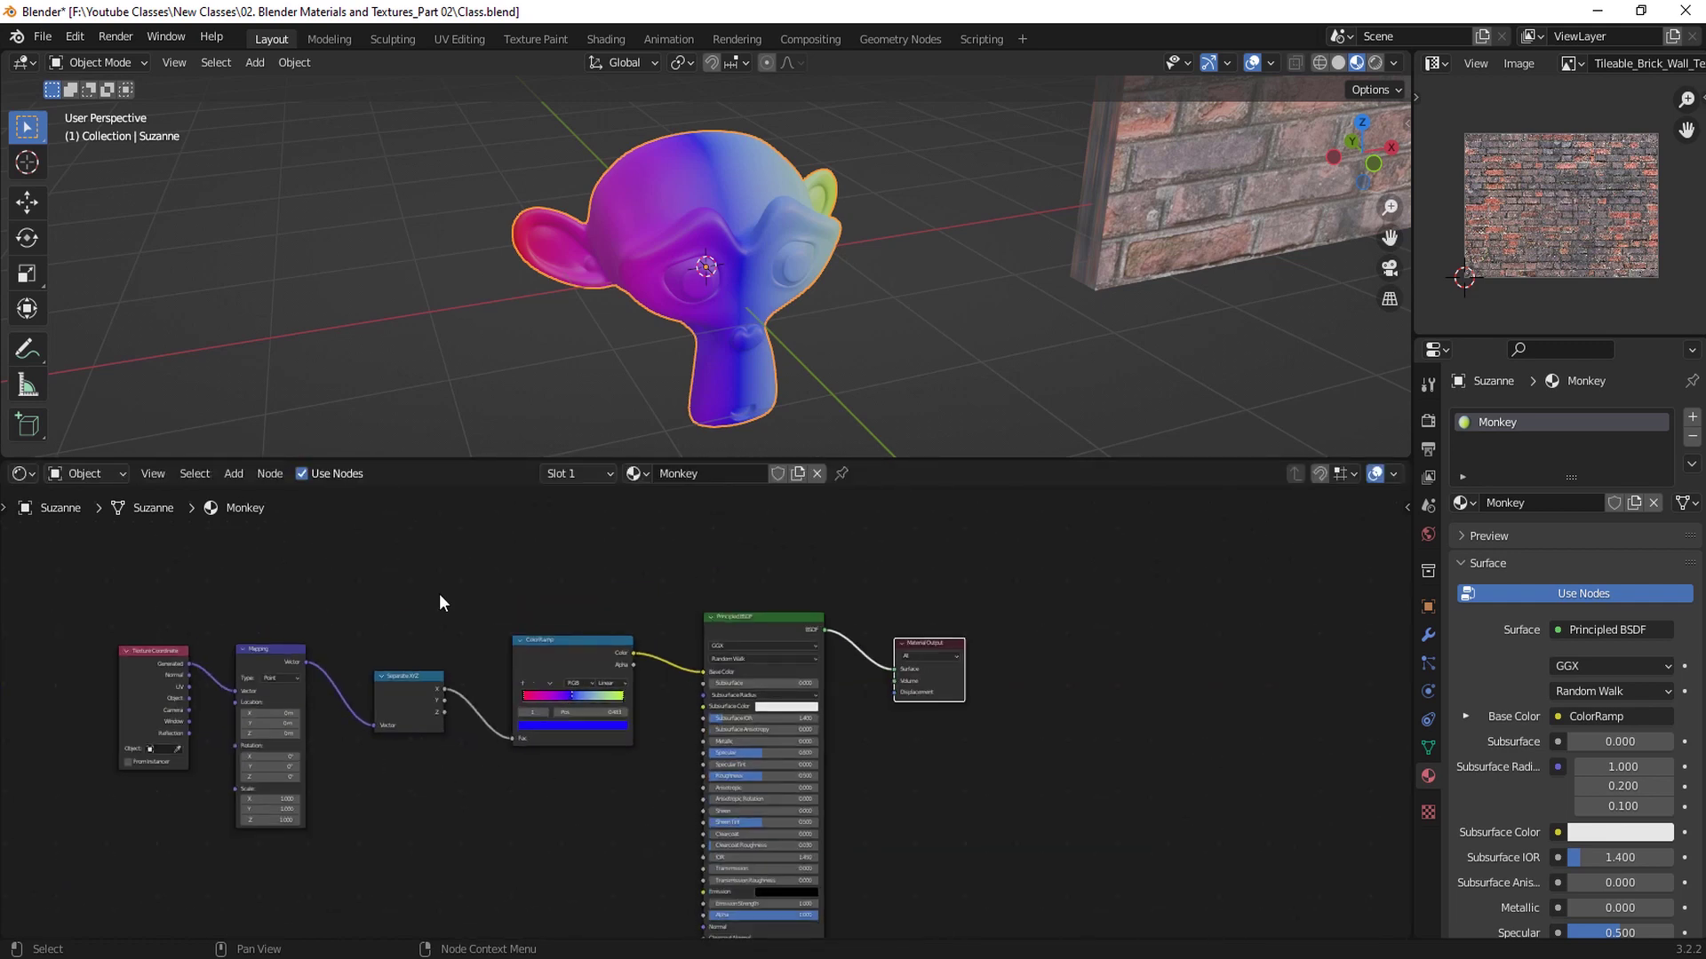
pyautogui.scroll(2, 232, 632)
pyautogui.scroll(1, 1040, 750)
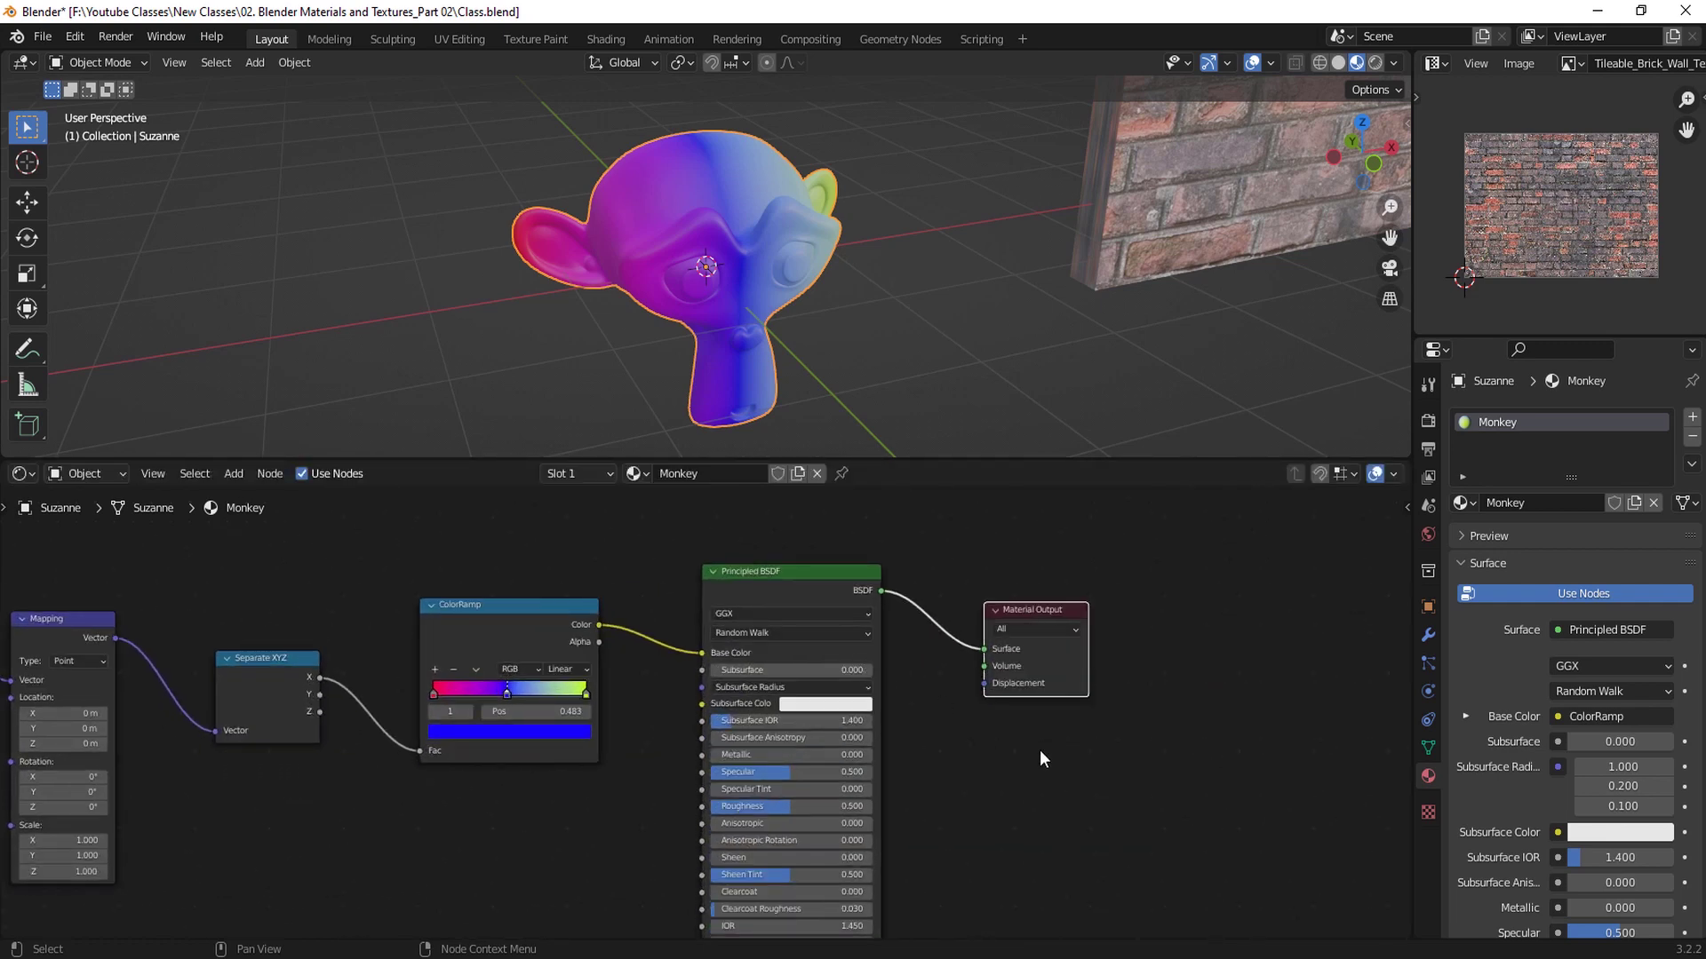
pyautogui.scroll(1, 851, 668)
pyautogui.moveTo(850, 613); pyautogui.dragTo(870, 620)
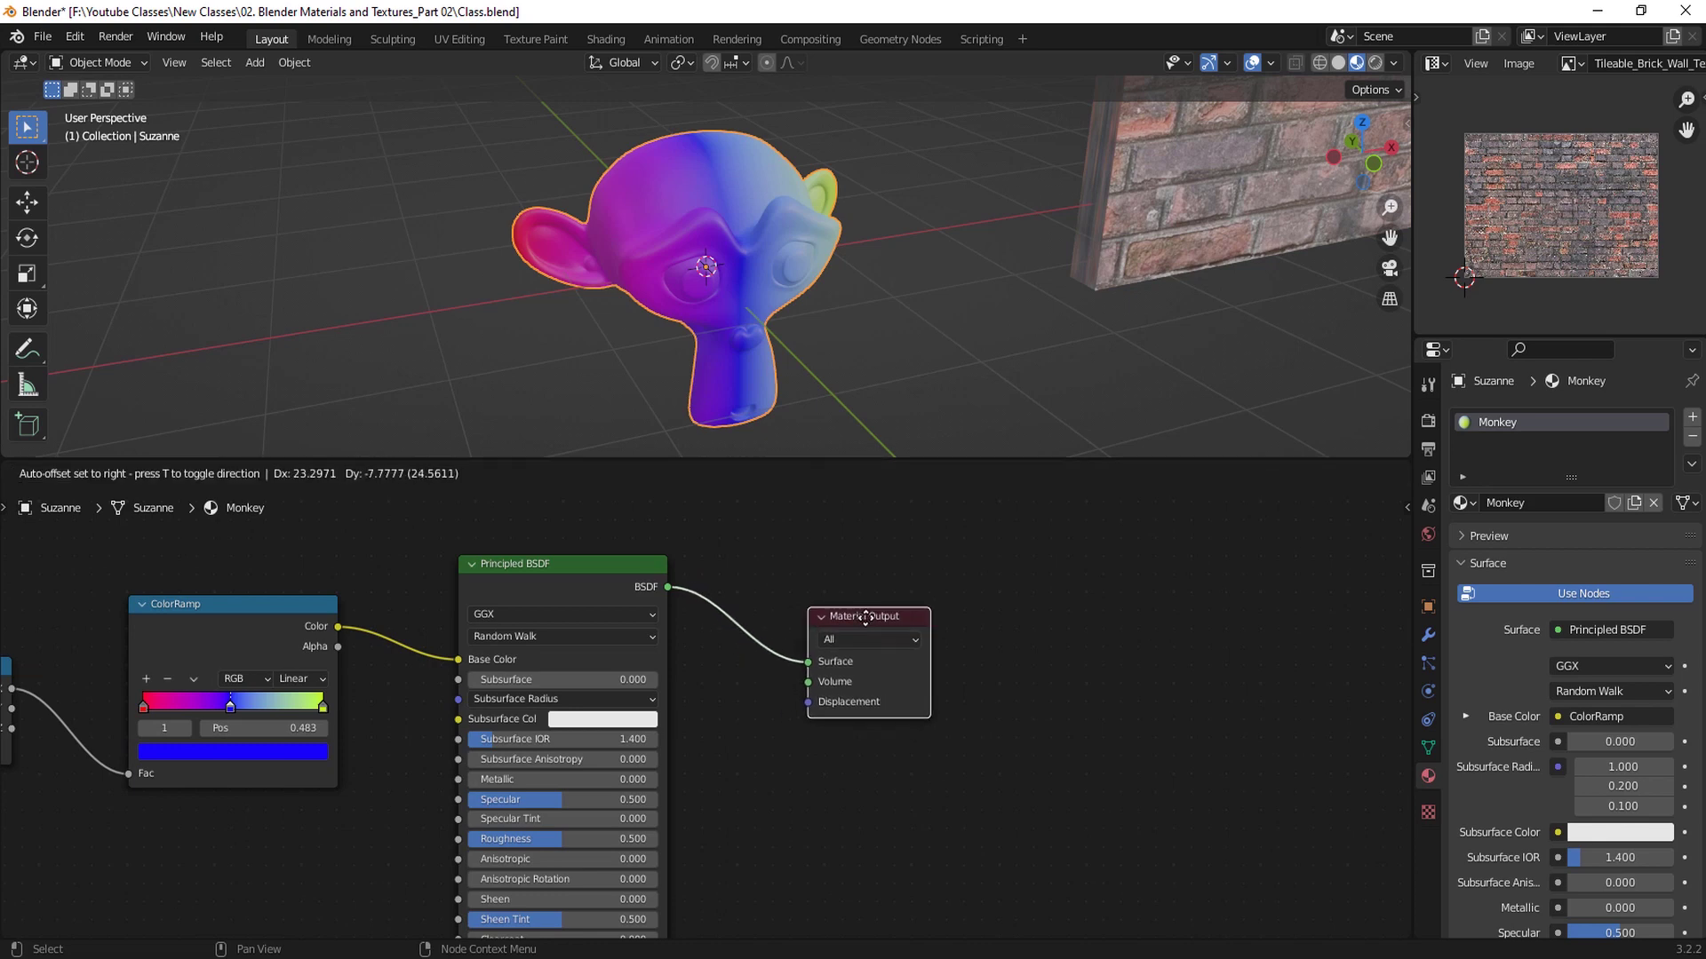
# Step: Zoom in to check the placement and select the repositioned Material Output node
pyautogui.scroll(-2, 302, 656)
pyautogui.scroll(1, 283, 643)
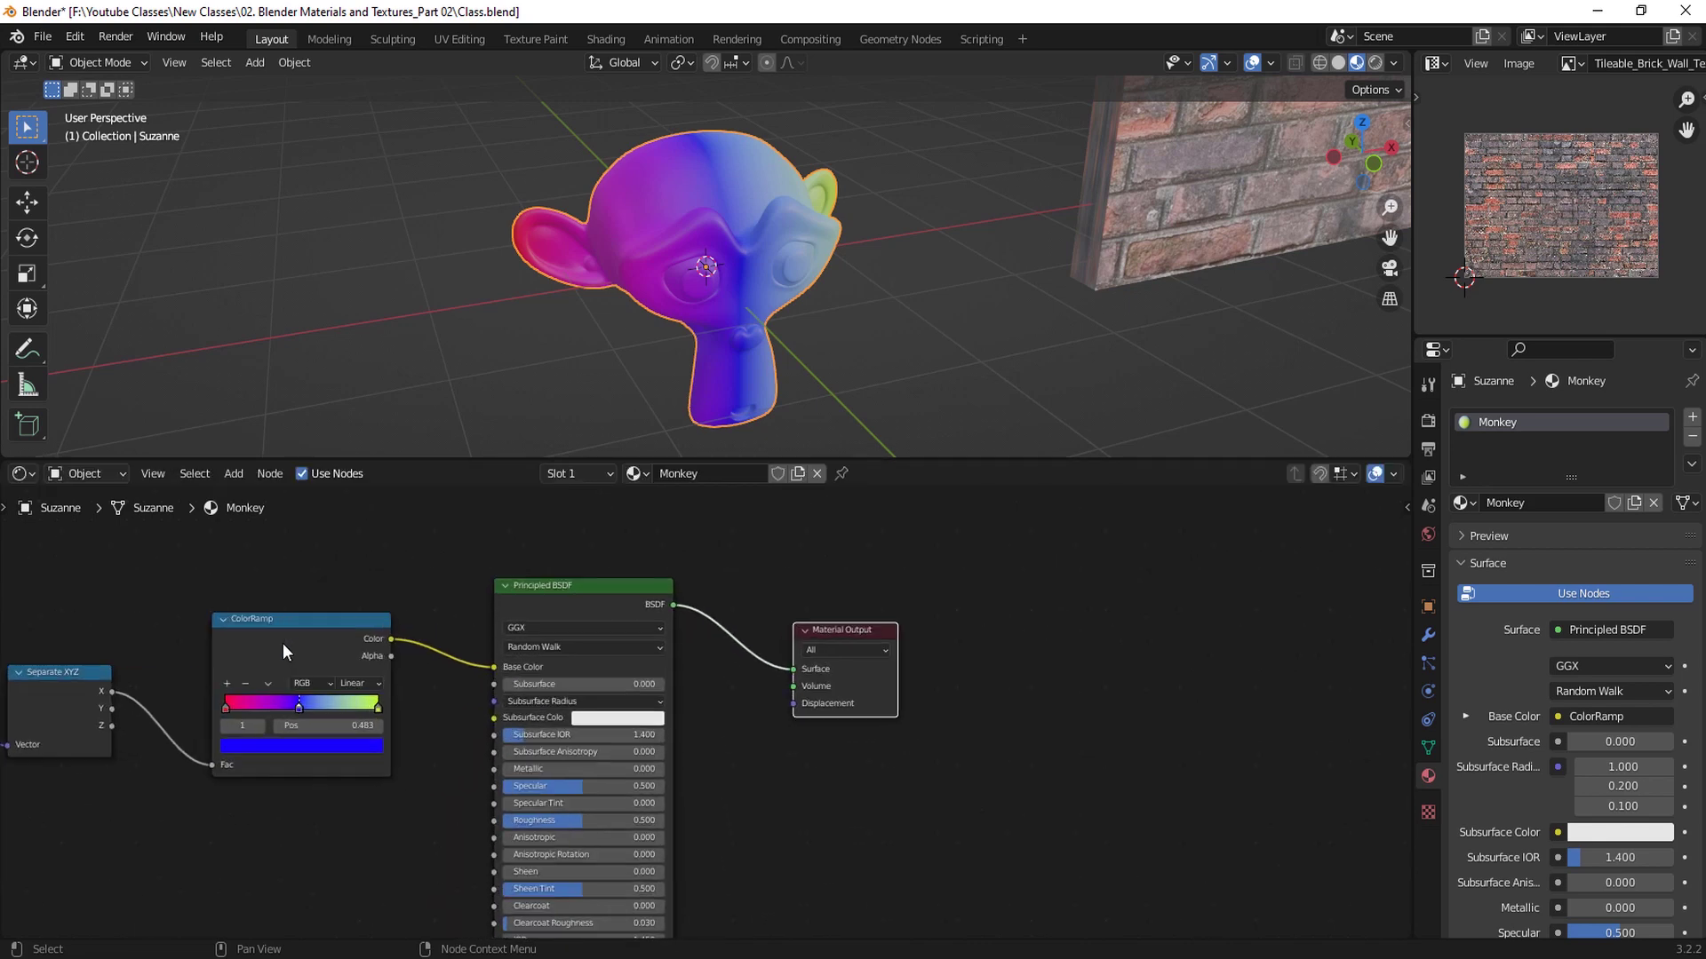
pyautogui.scroll(1, 694, 663)
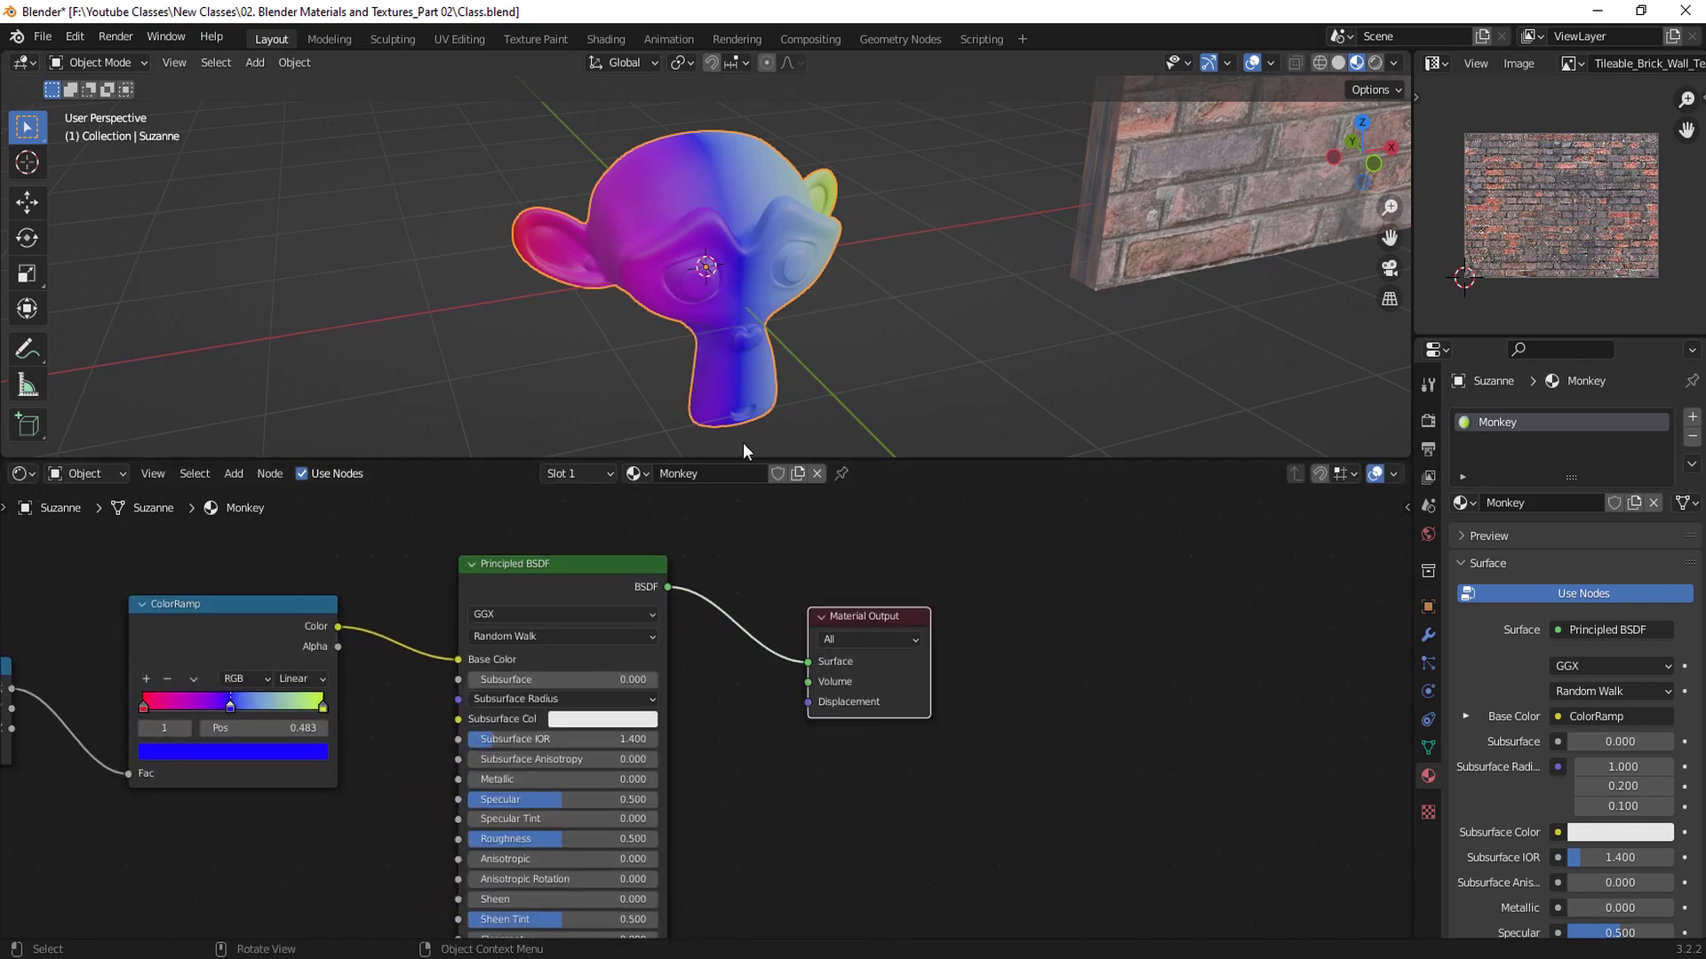
pyautogui.scroll(1, 812, 679)
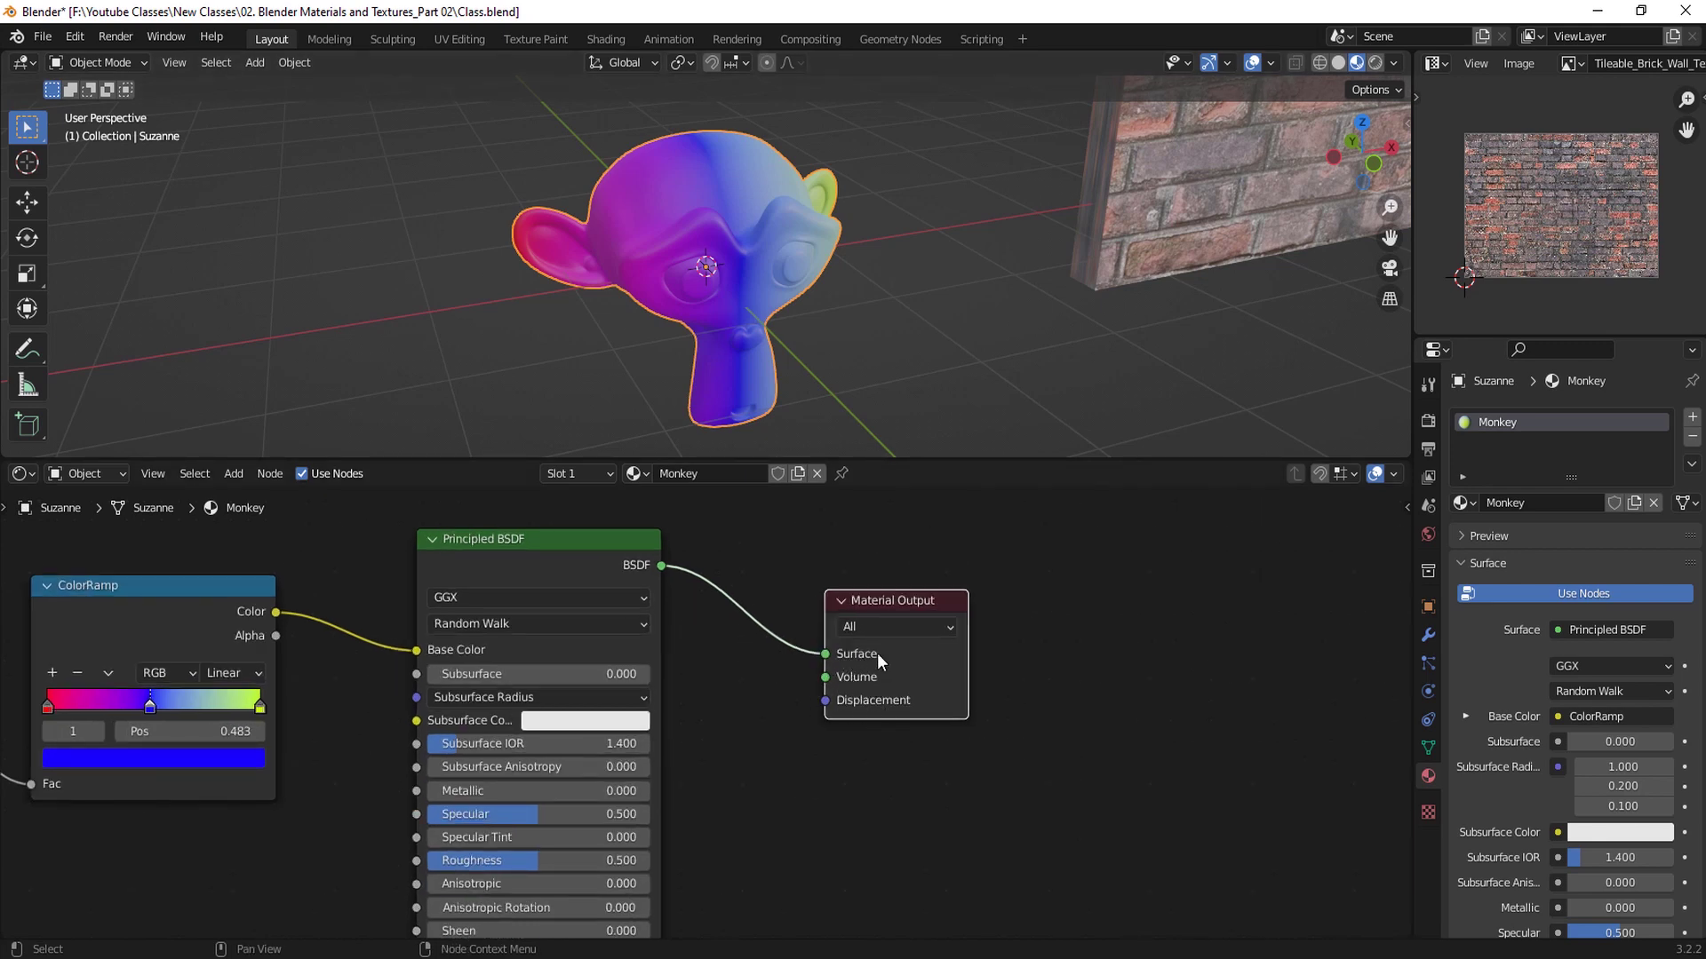
pyautogui.scroll(-1, 877, 653)
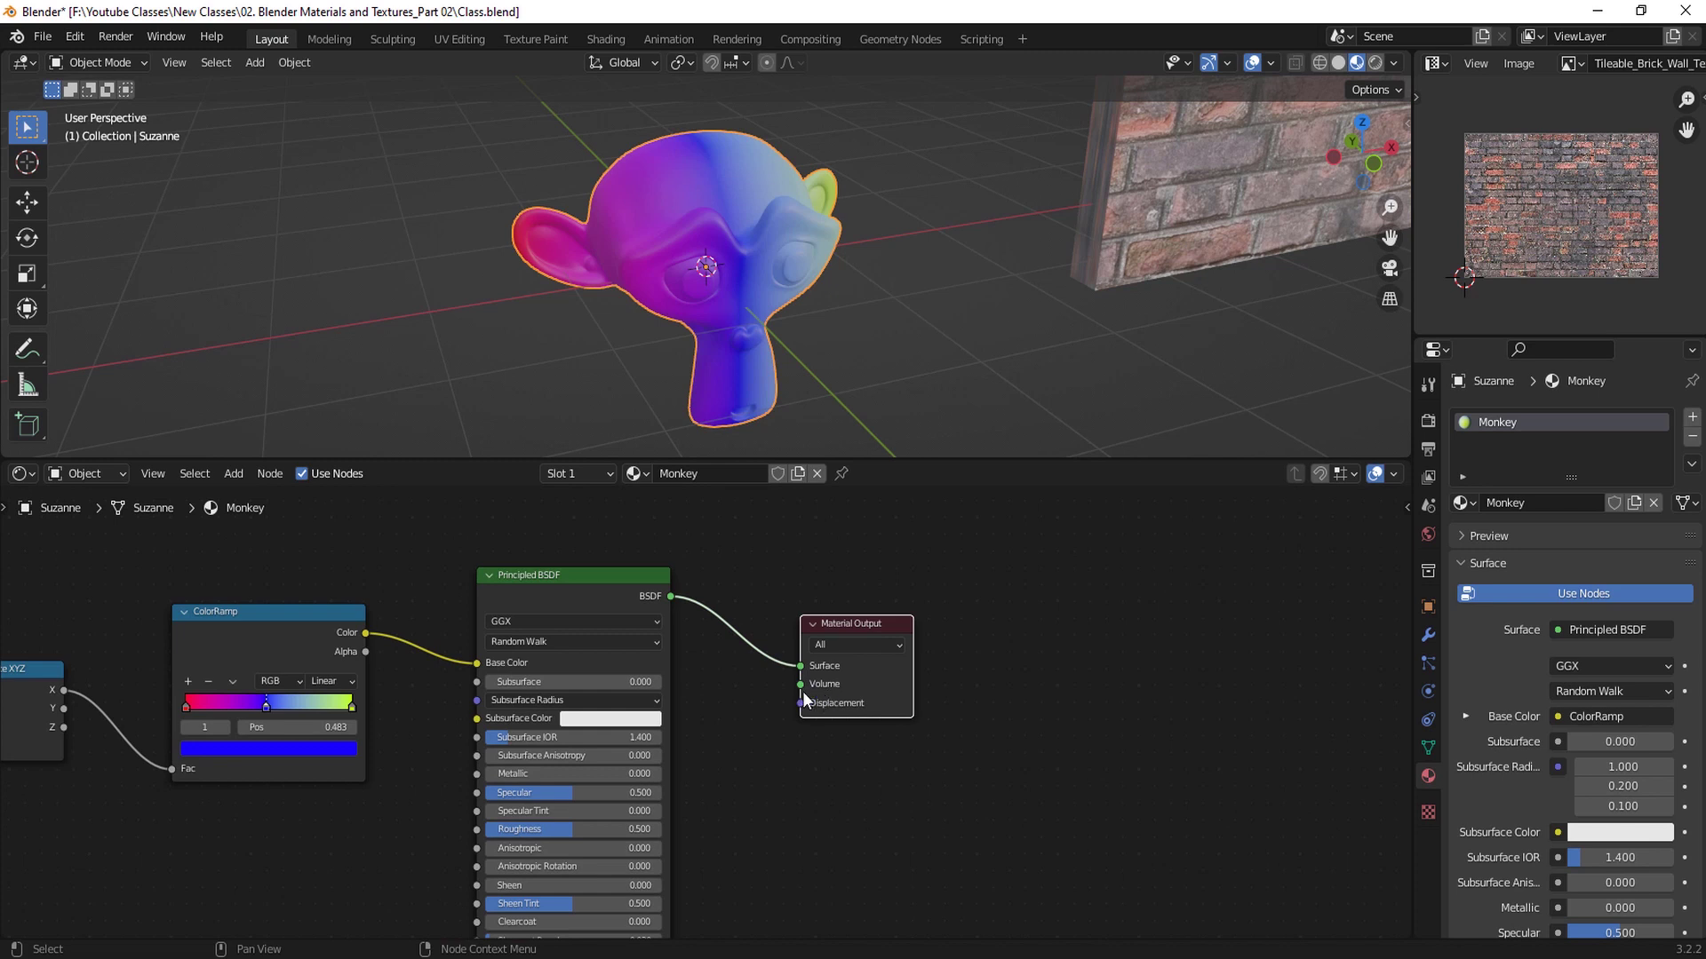
pyautogui.scroll(2, 669, 563)
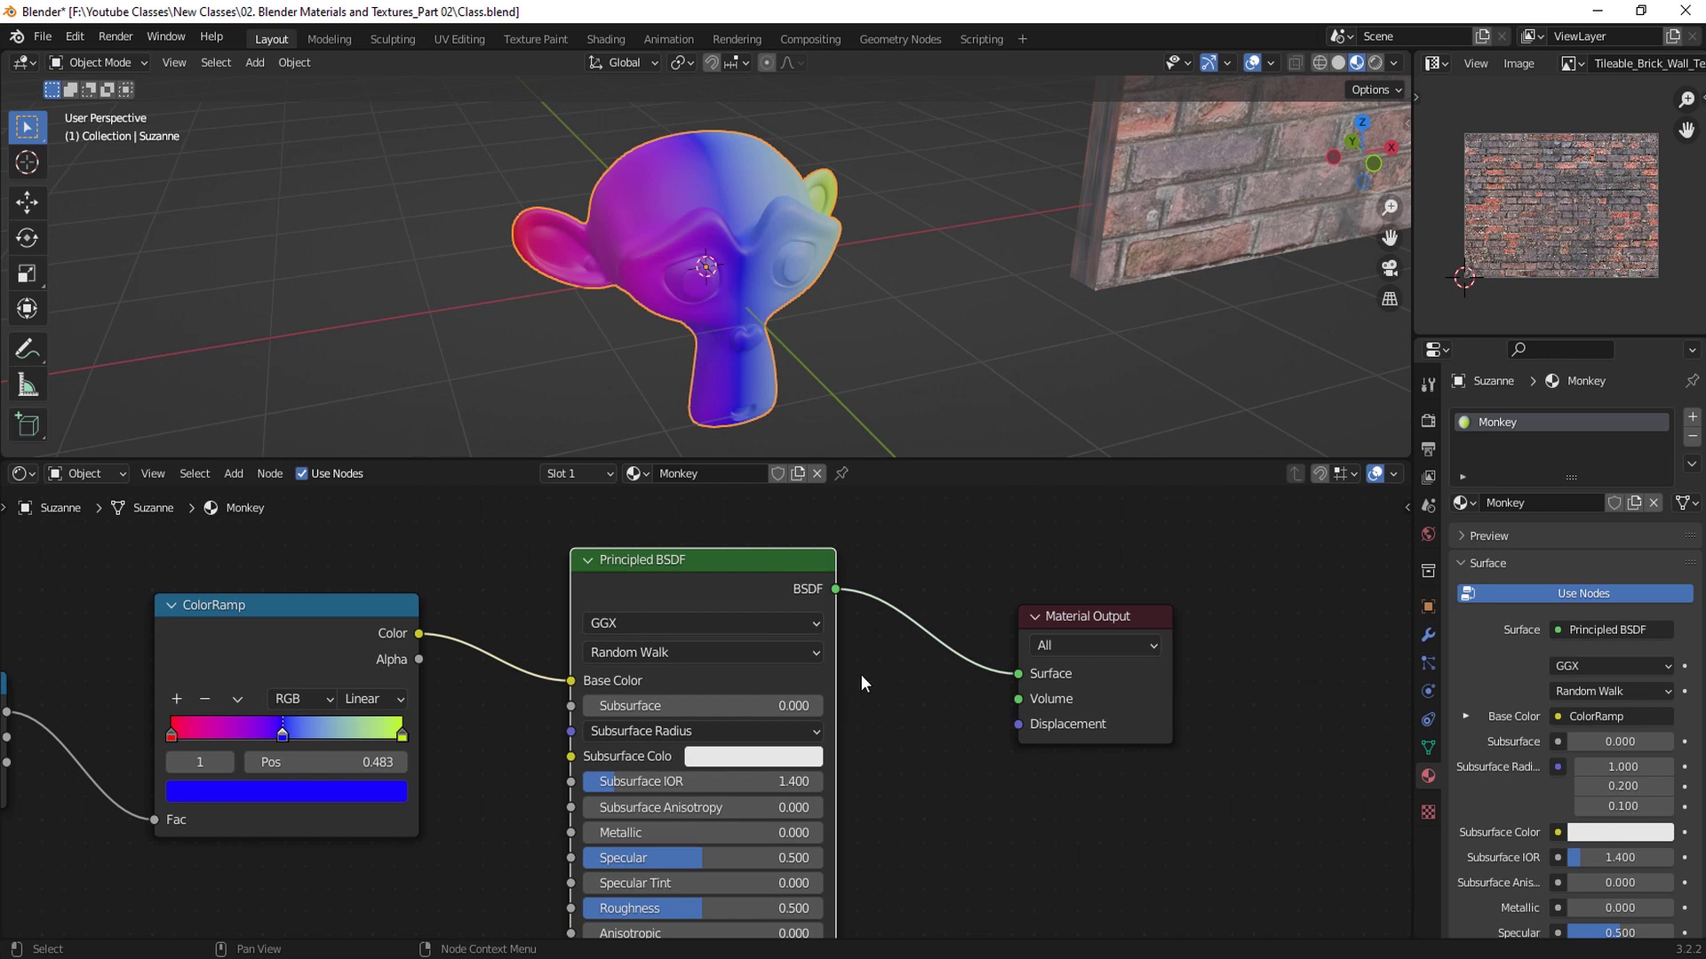
pyautogui.click(1066, 624)
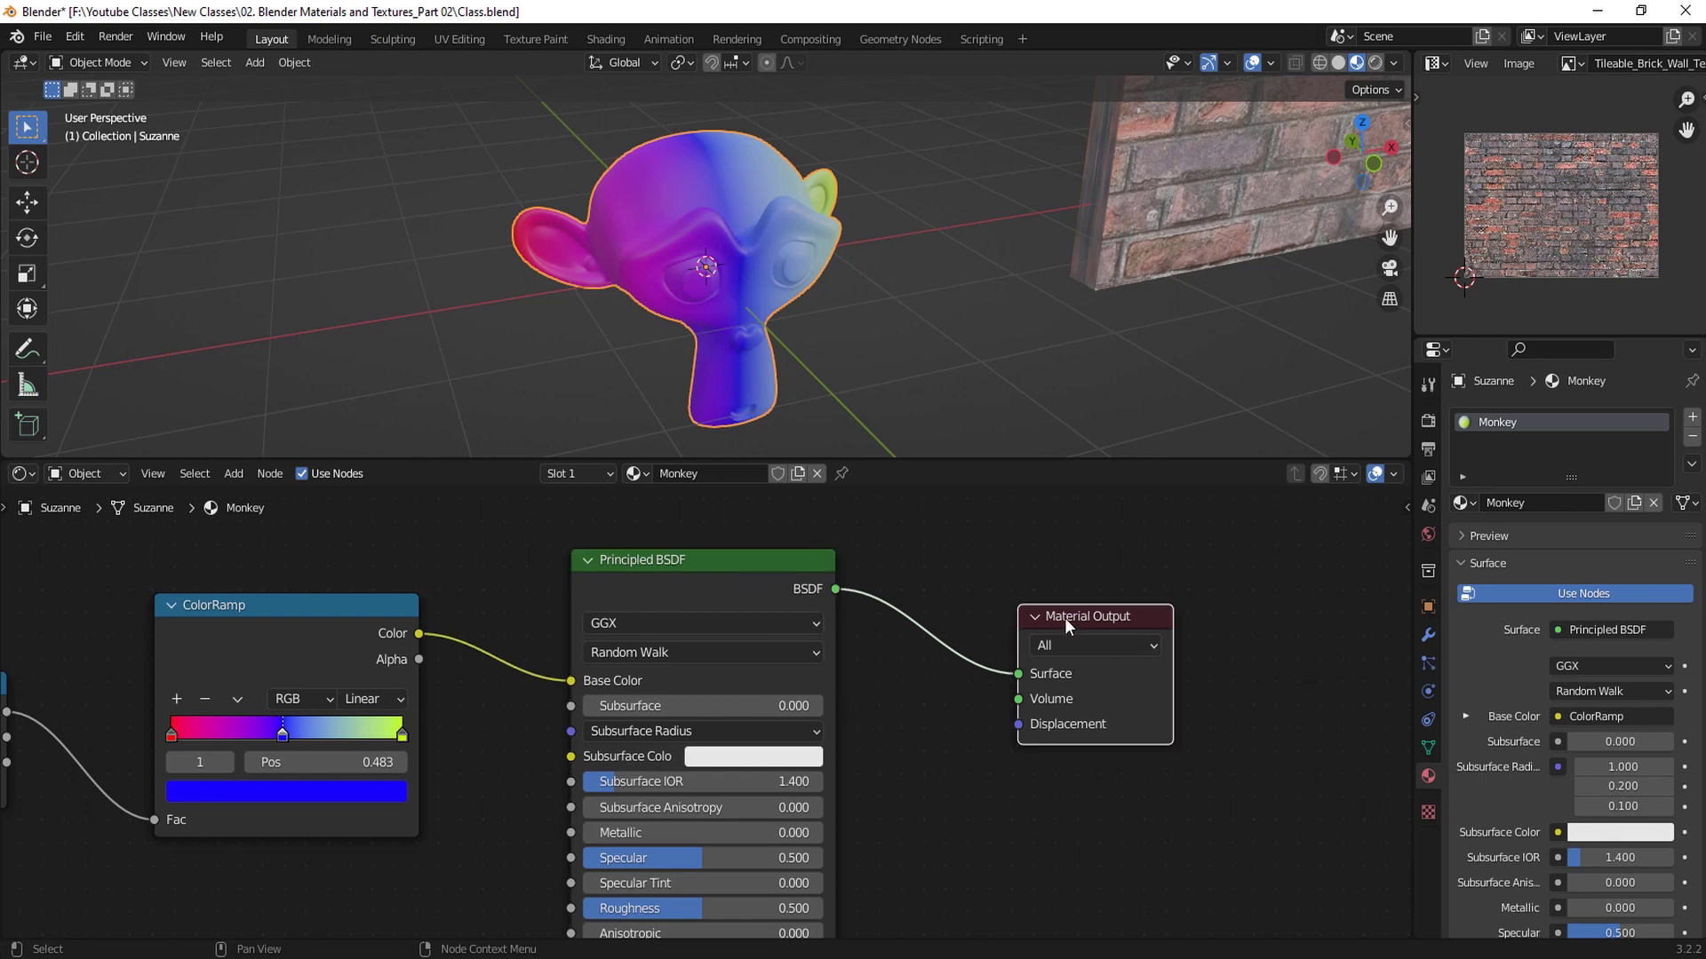
# Step: Zoom out over the Monkey node tree and select the ColorRamp node
pyautogui.scroll(-3, 1052, 677)
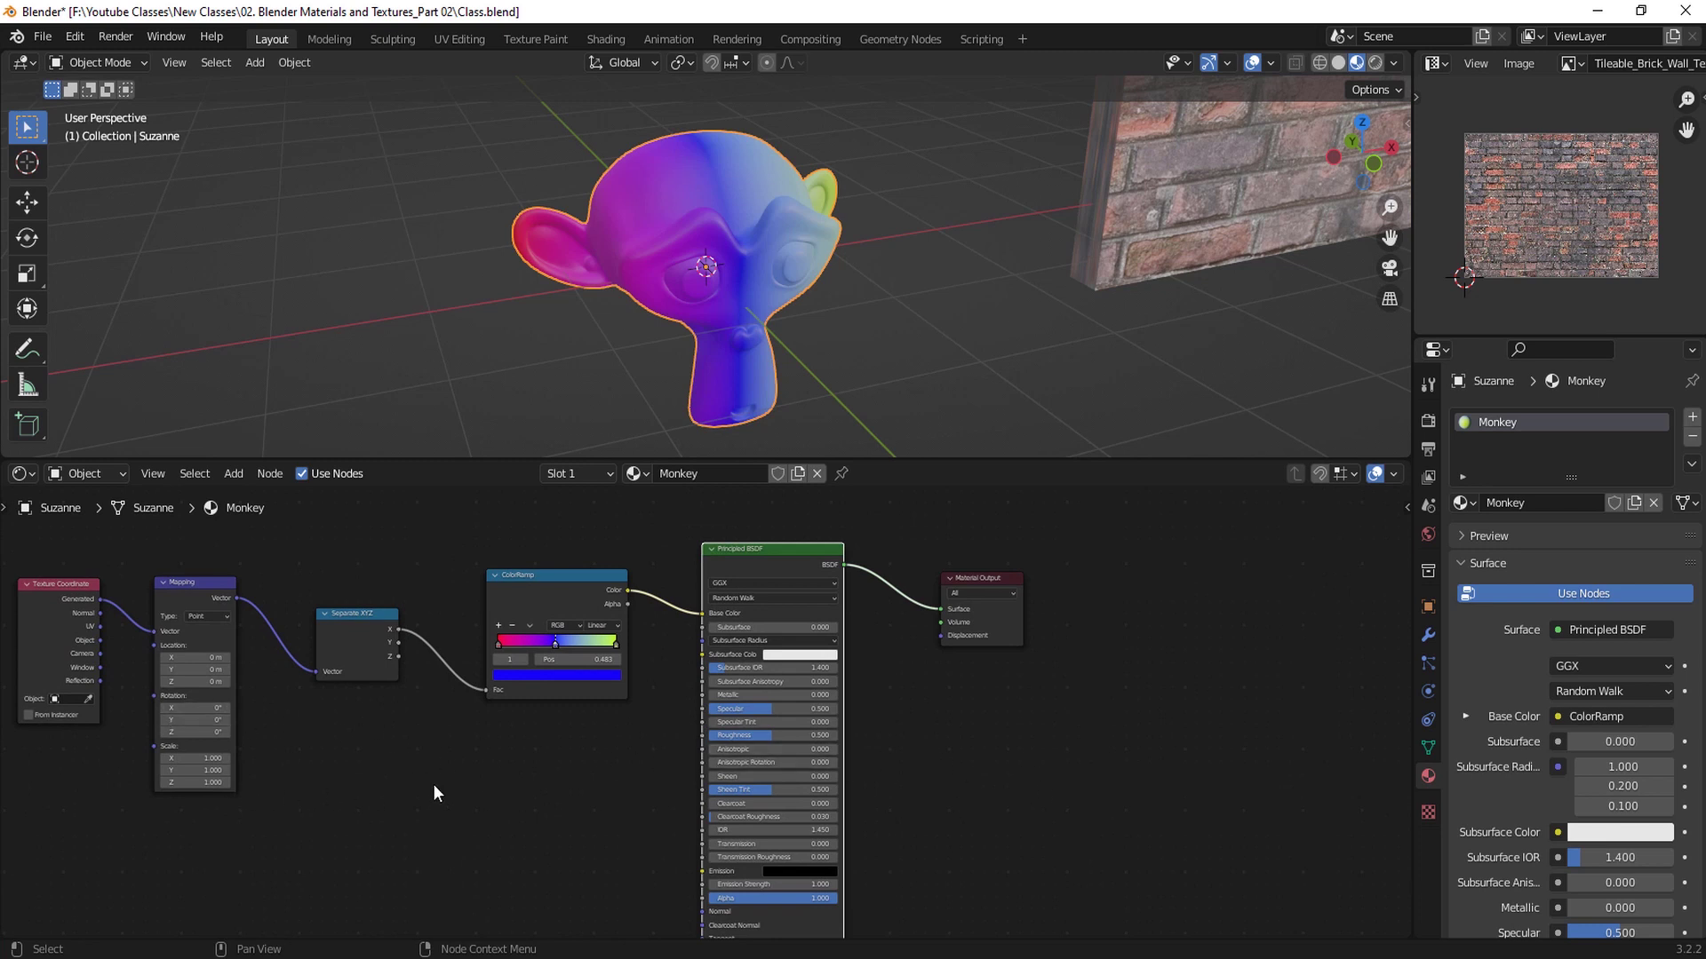
pyautogui.scroll(1, 844, 640)
pyautogui.scroll(1, 800, 586)
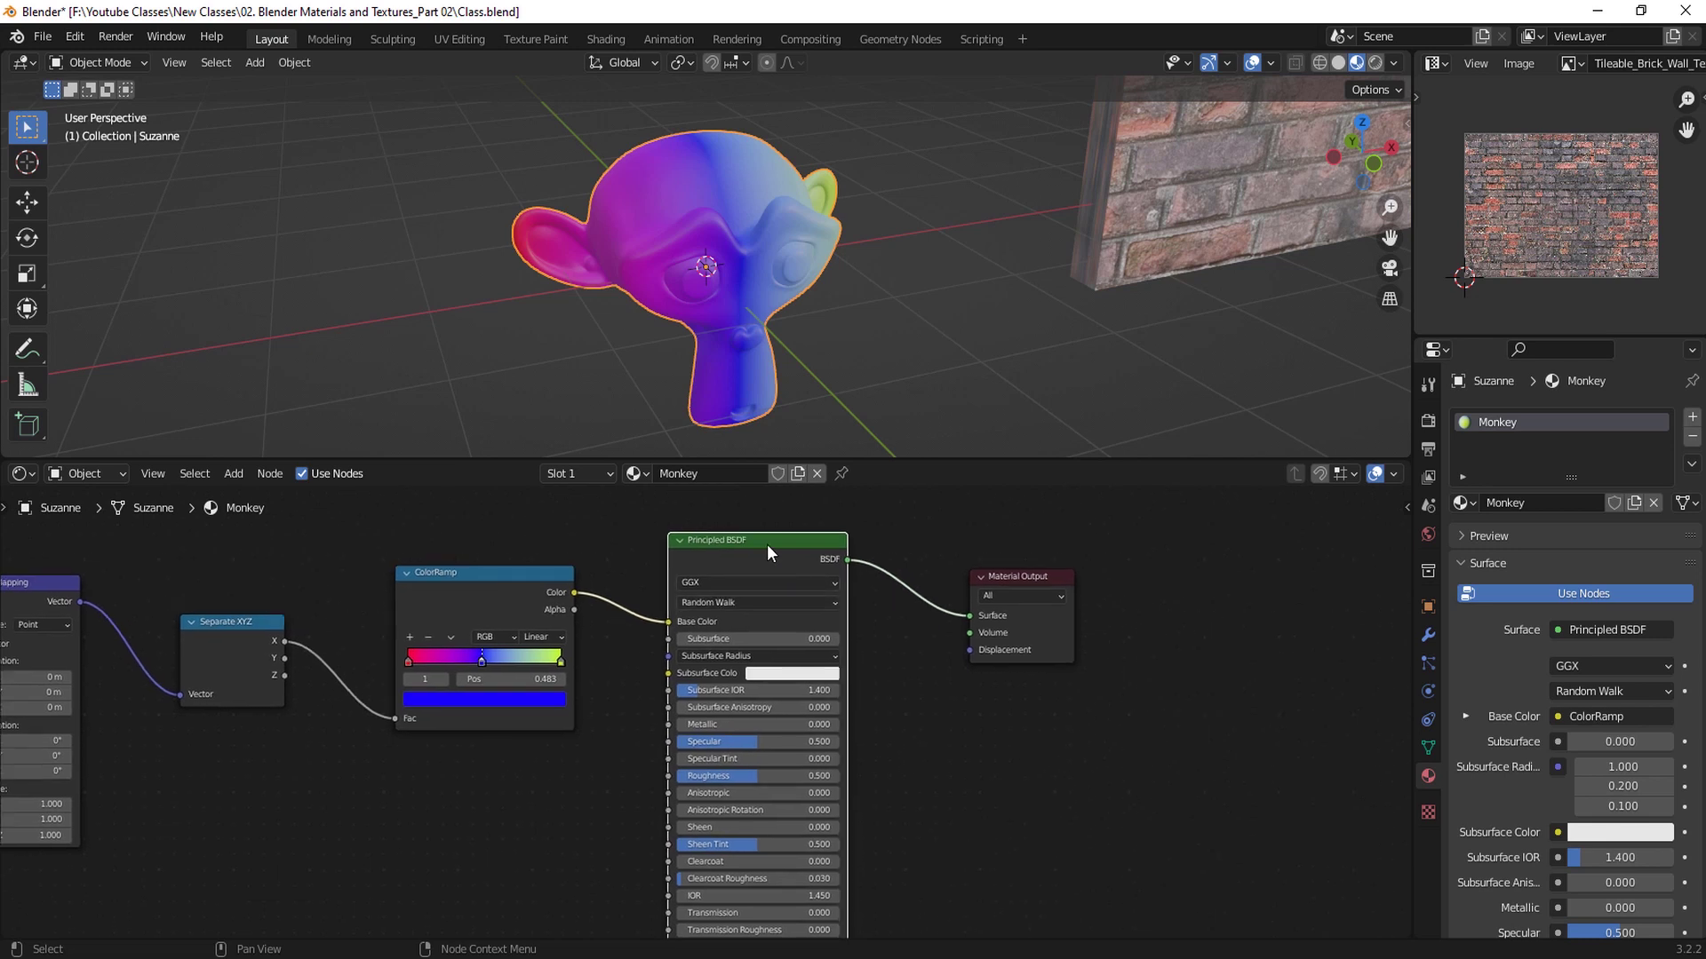
pyautogui.scroll(1, 624, 664)
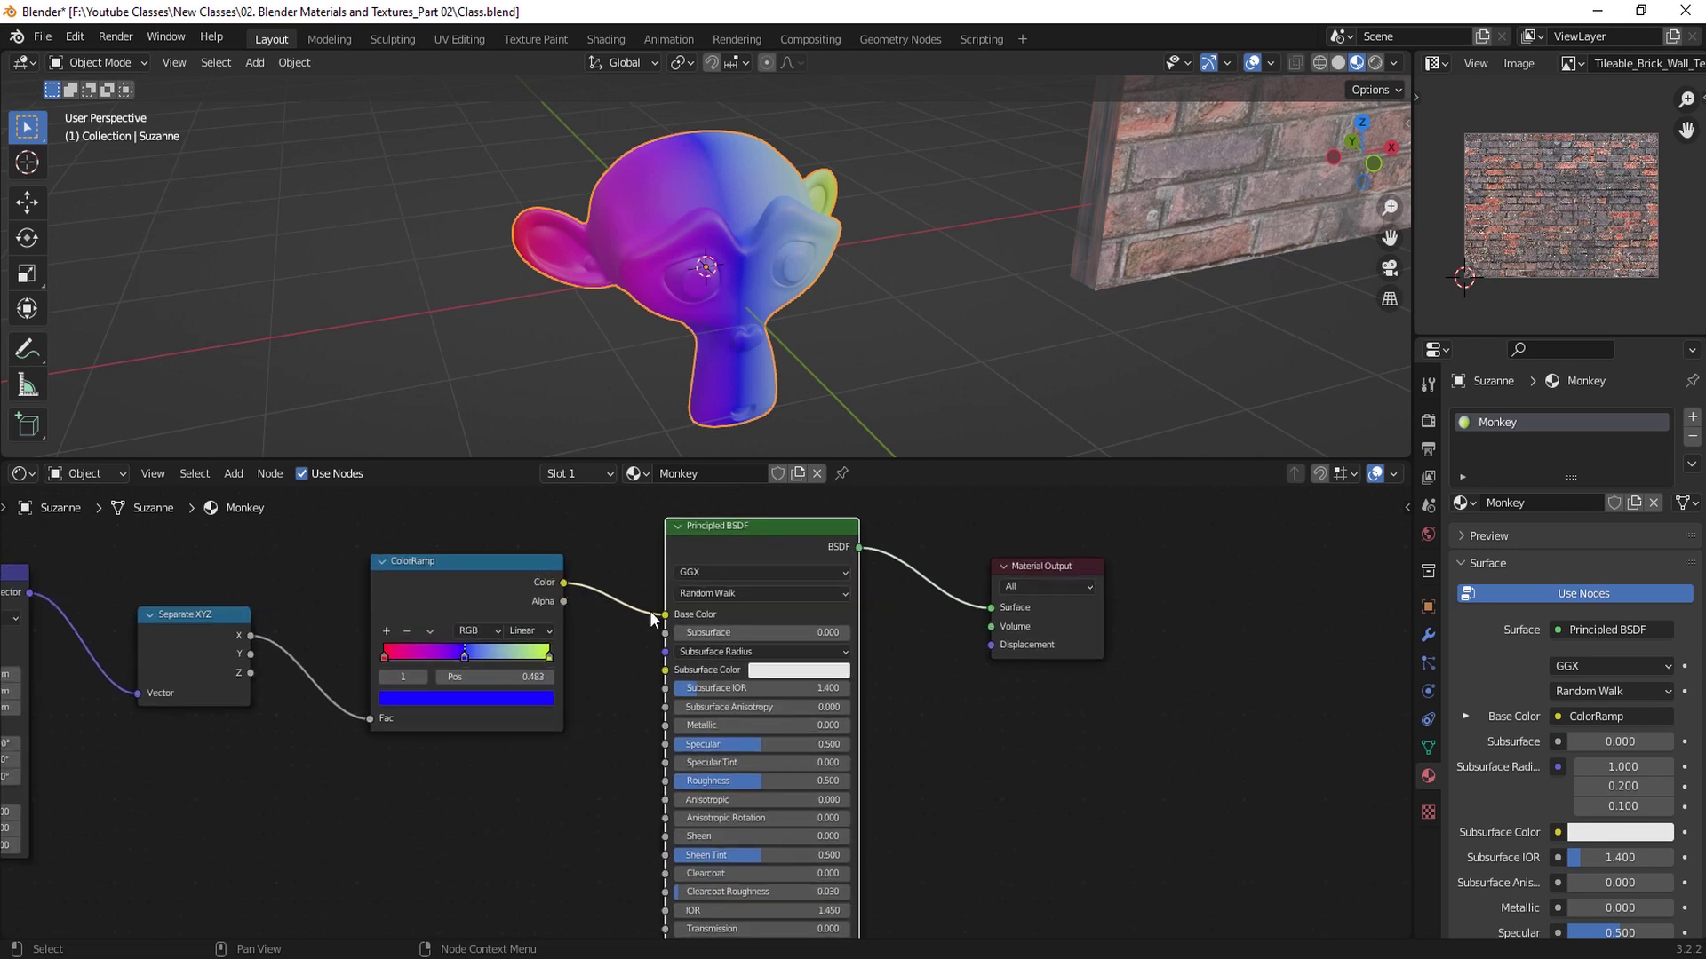
pyautogui.moveTo(671, 630); pyautogui.dragTo(668, 593, button='middle')
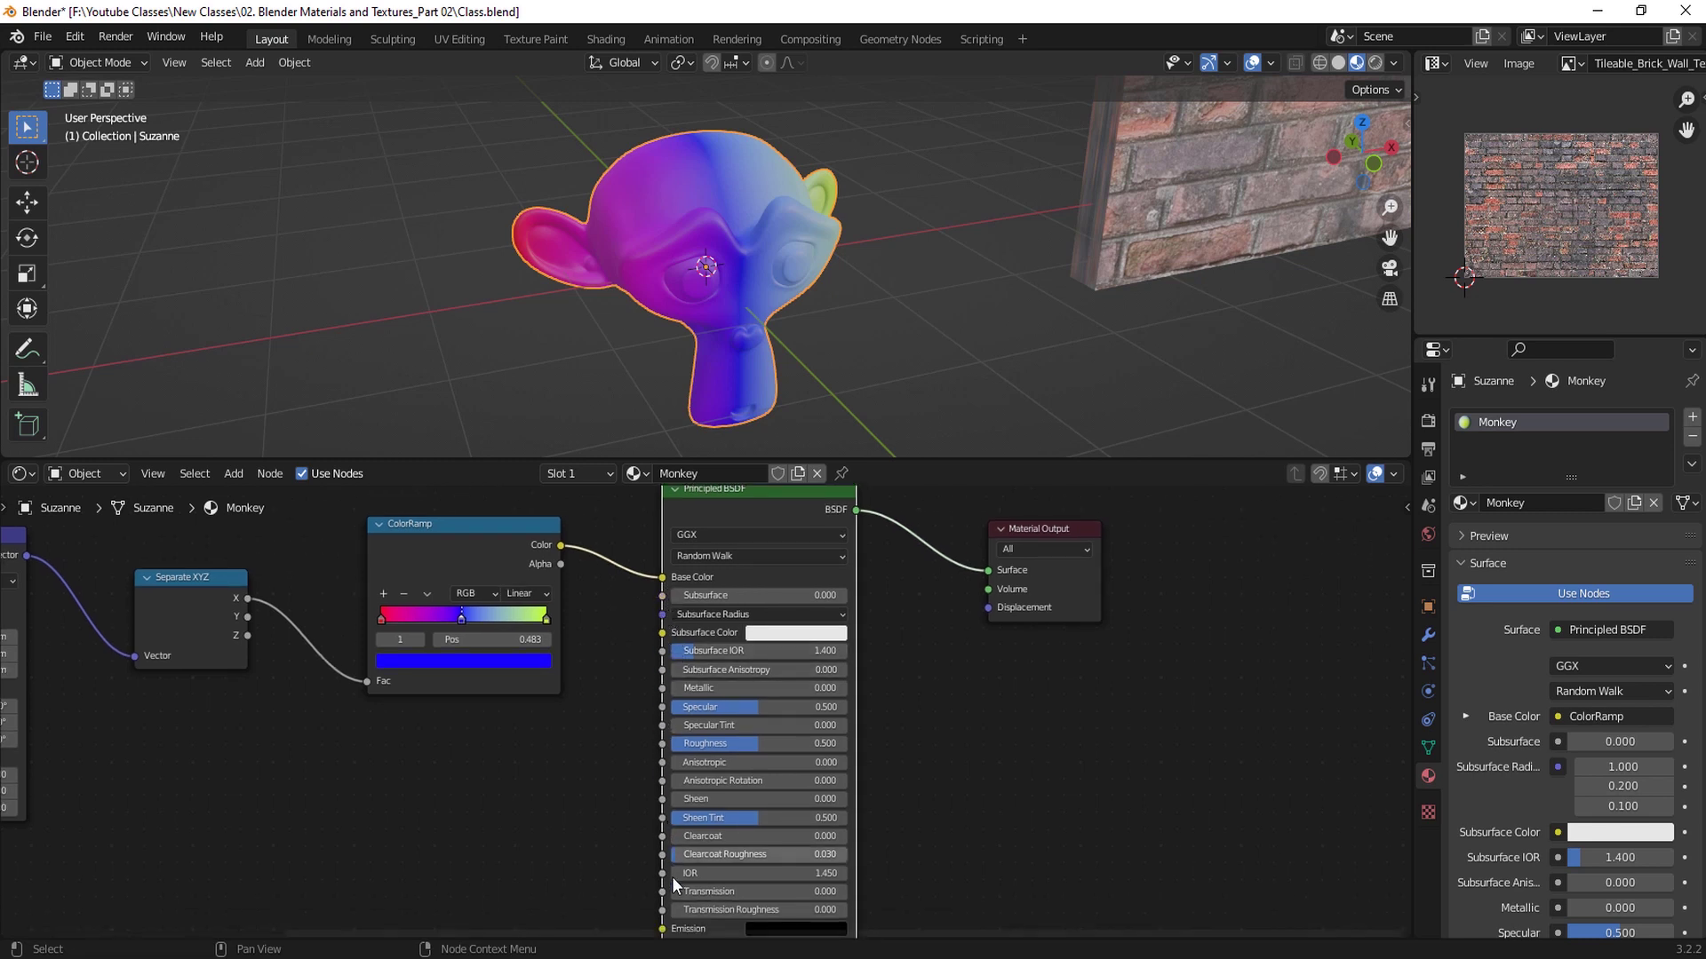
pyautogui.moveTo(597, 599); pyautogui.dragTo(583, 657, button='middle')
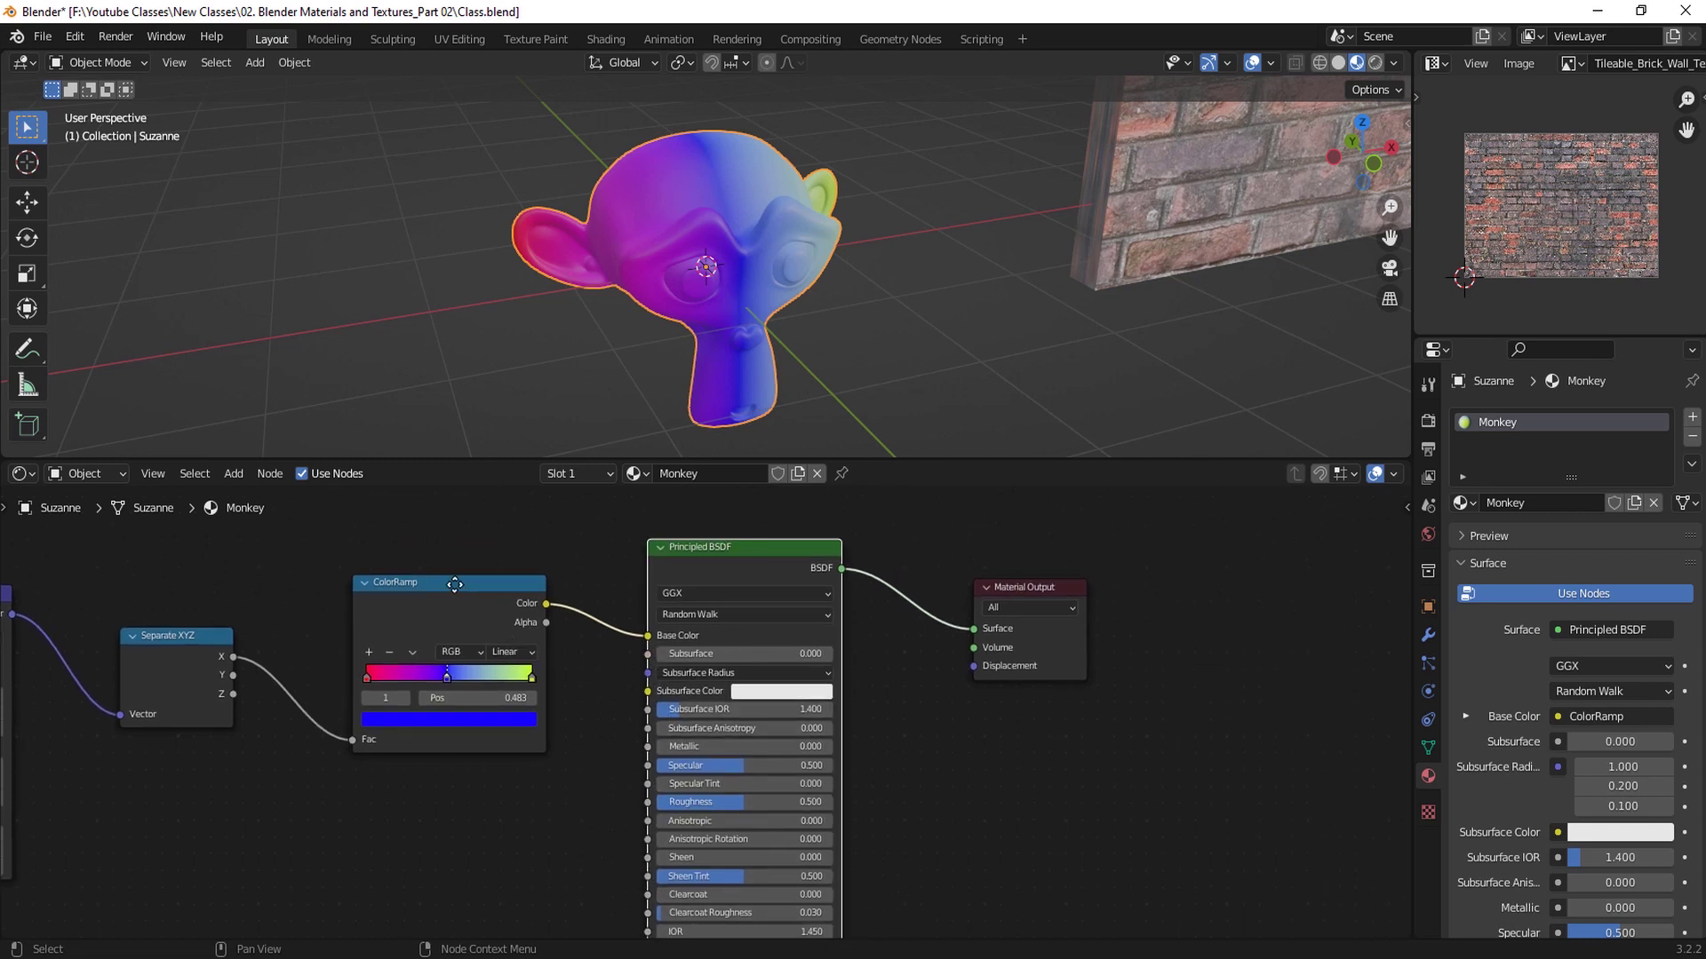
pyautogui.moveTo(454, 585); pyautogui.dragTo(451, 585)
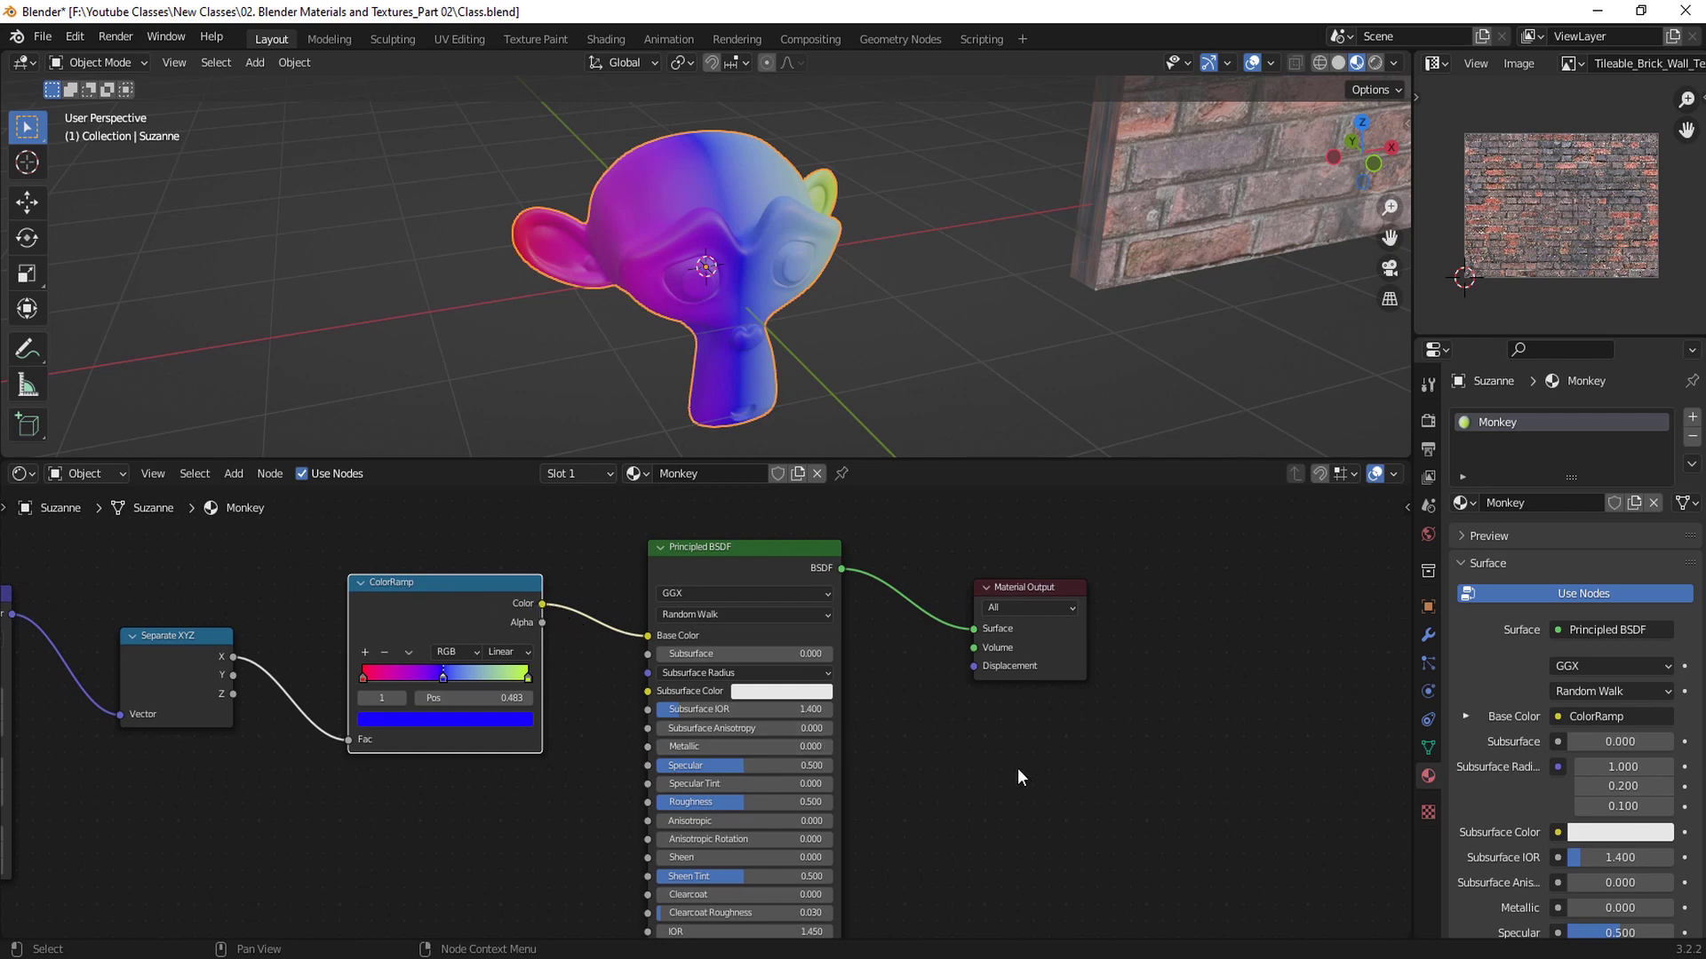
# Step: Recentre the view on the full Texture Coordinate, Mapping, Separate XYZ, ColorRamp, BSDF, Output chain
pyautogui.scroll(-1, 1016, 768)
pyautogui.moveTo(917, 802); pyautogui.dragTo(907, 732, button='middle')
pyautogui.scroll(-1, 907, 723)
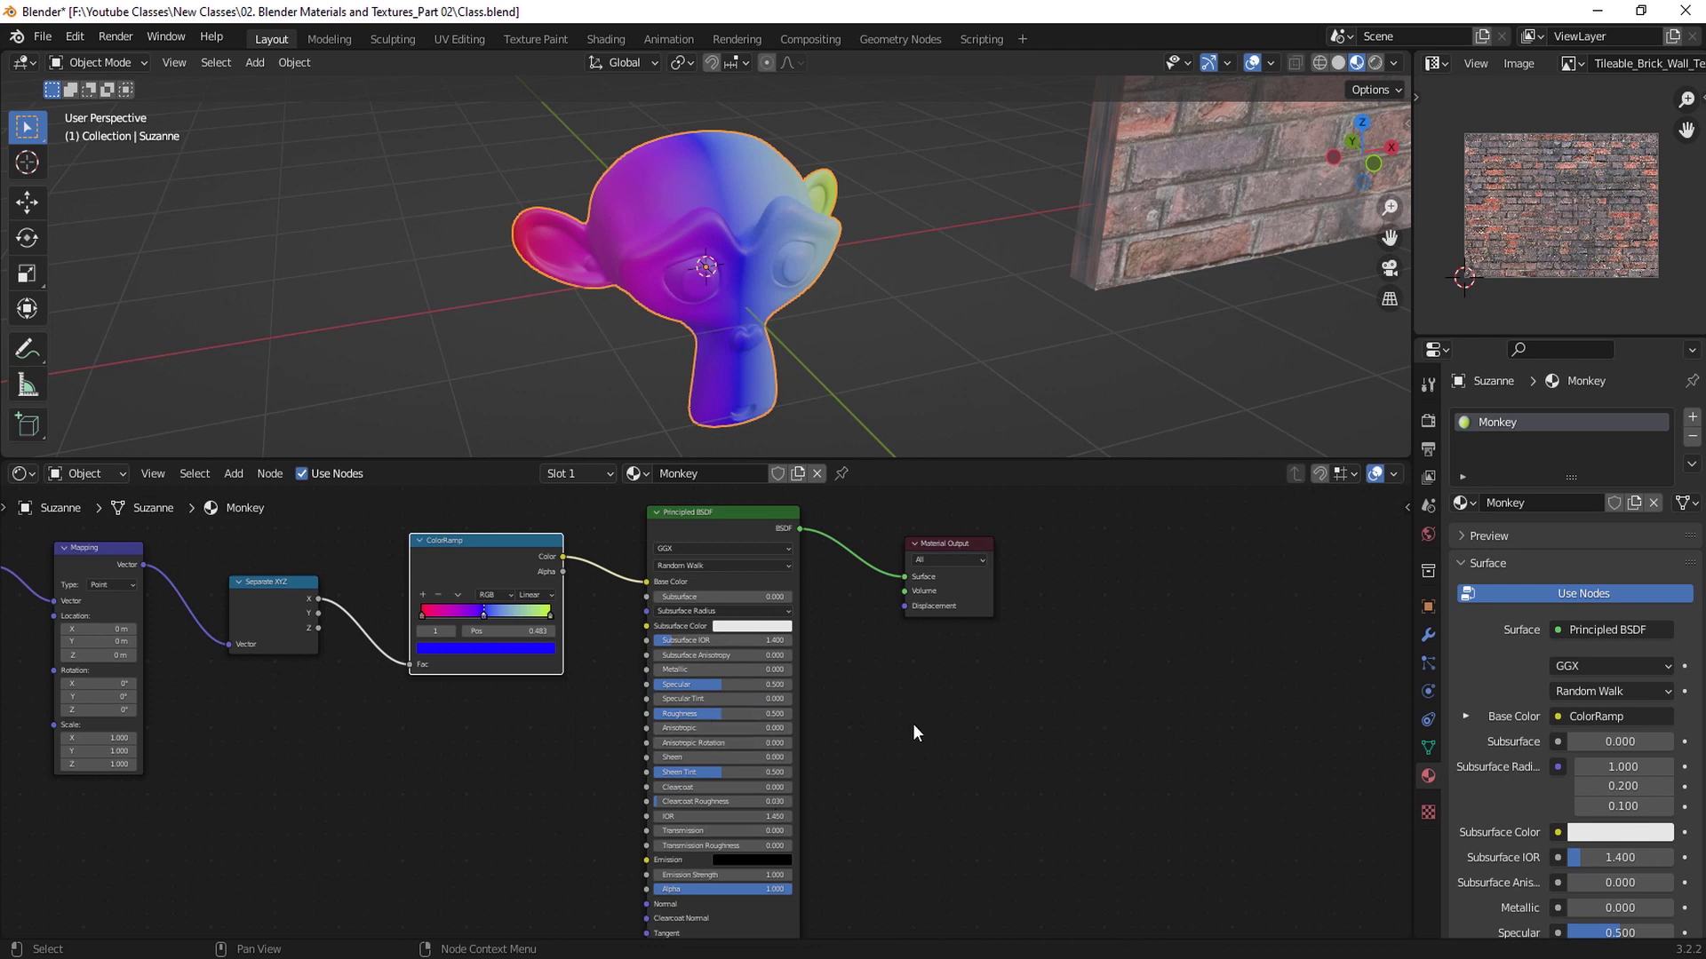
pyautogui.moveTo(913, 723); pyautogui.dragTo(812, 741, button='middle')
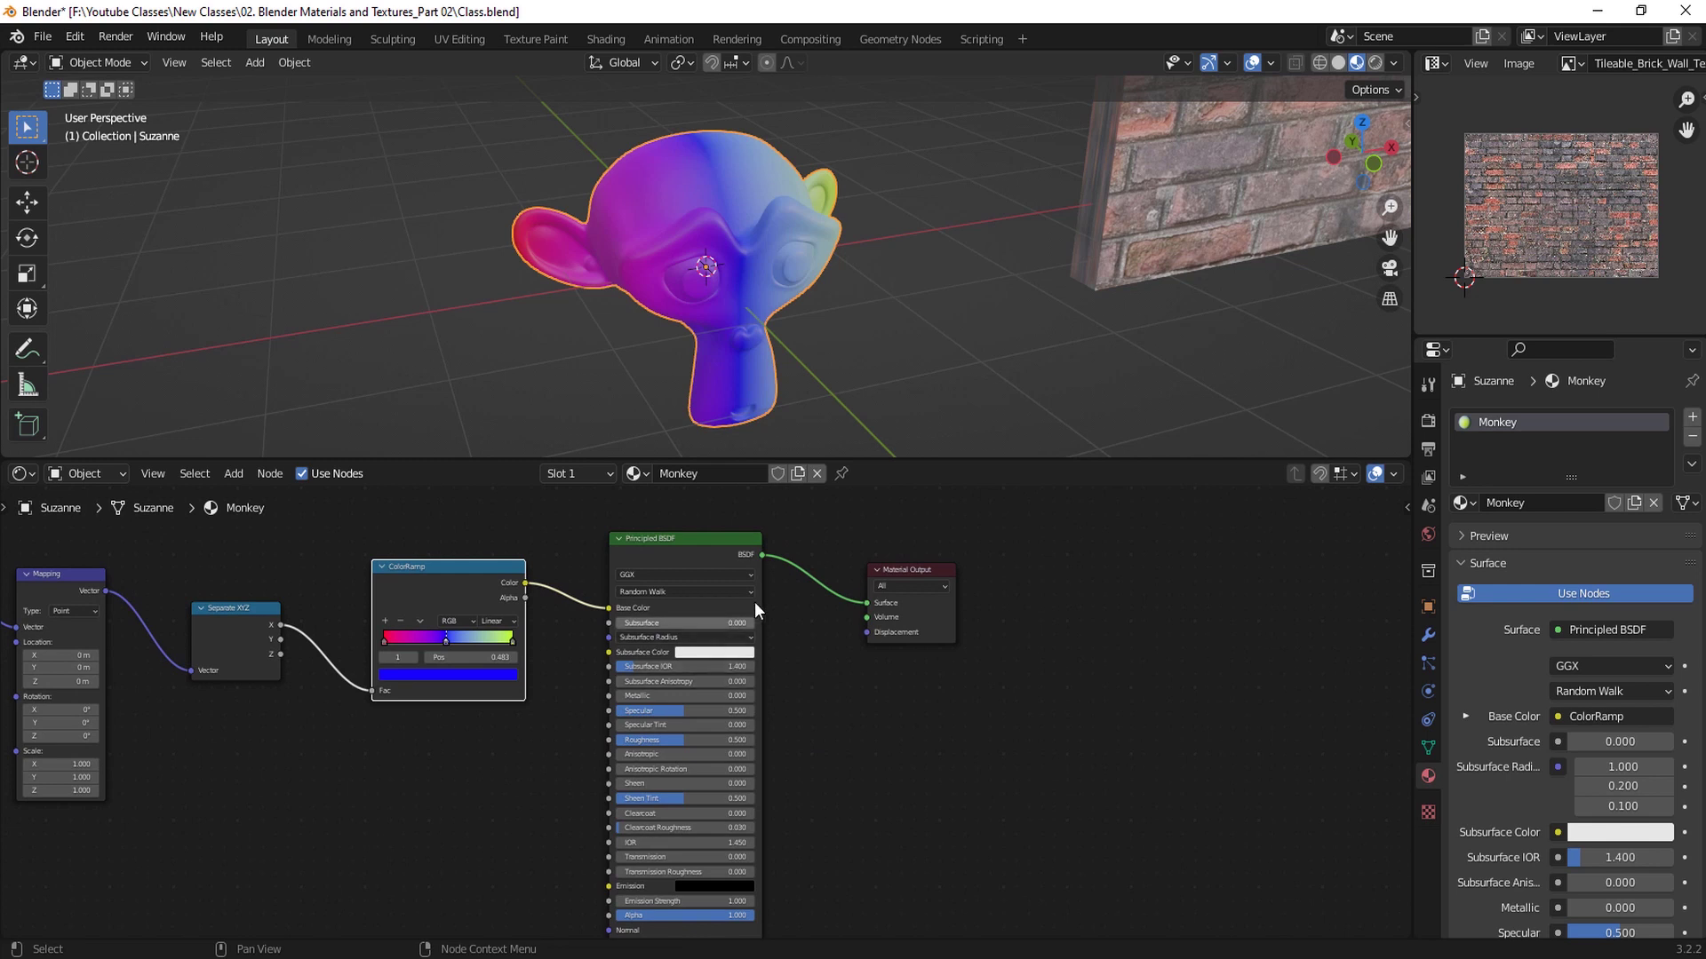
pyautogui.scroll(1, 764, 569)
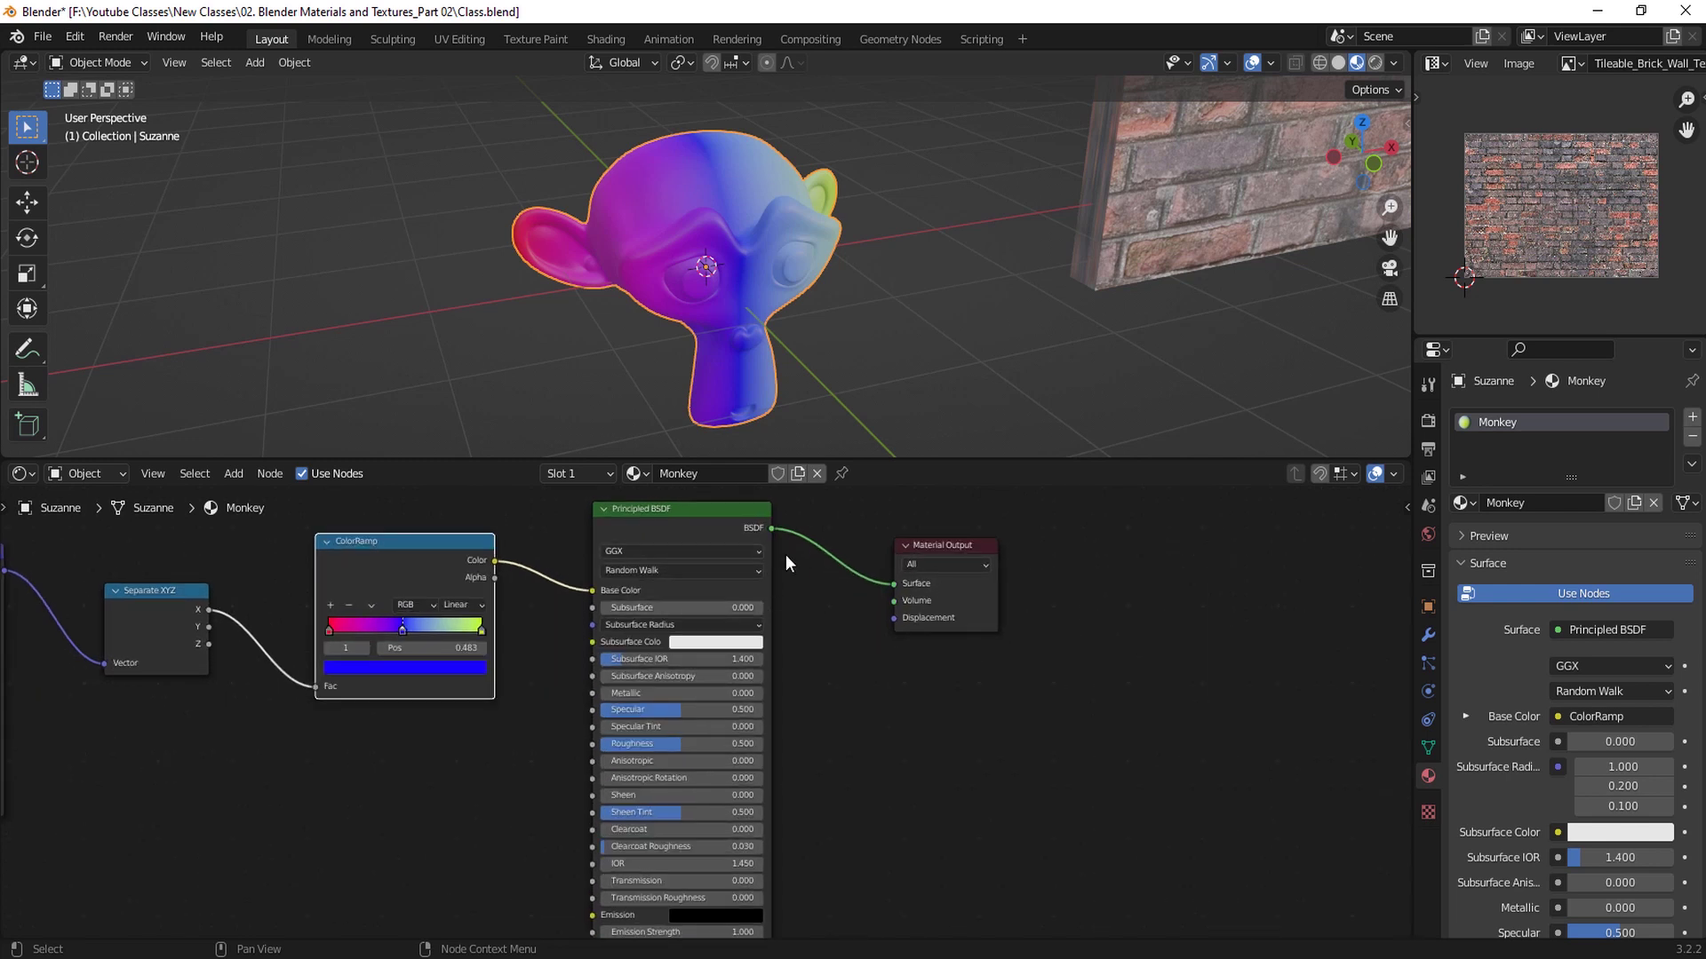
pyautogui.keyDown('shift'); pyautogui.scroll(1, 1034, 677); pyautogui.keyUp('shift')
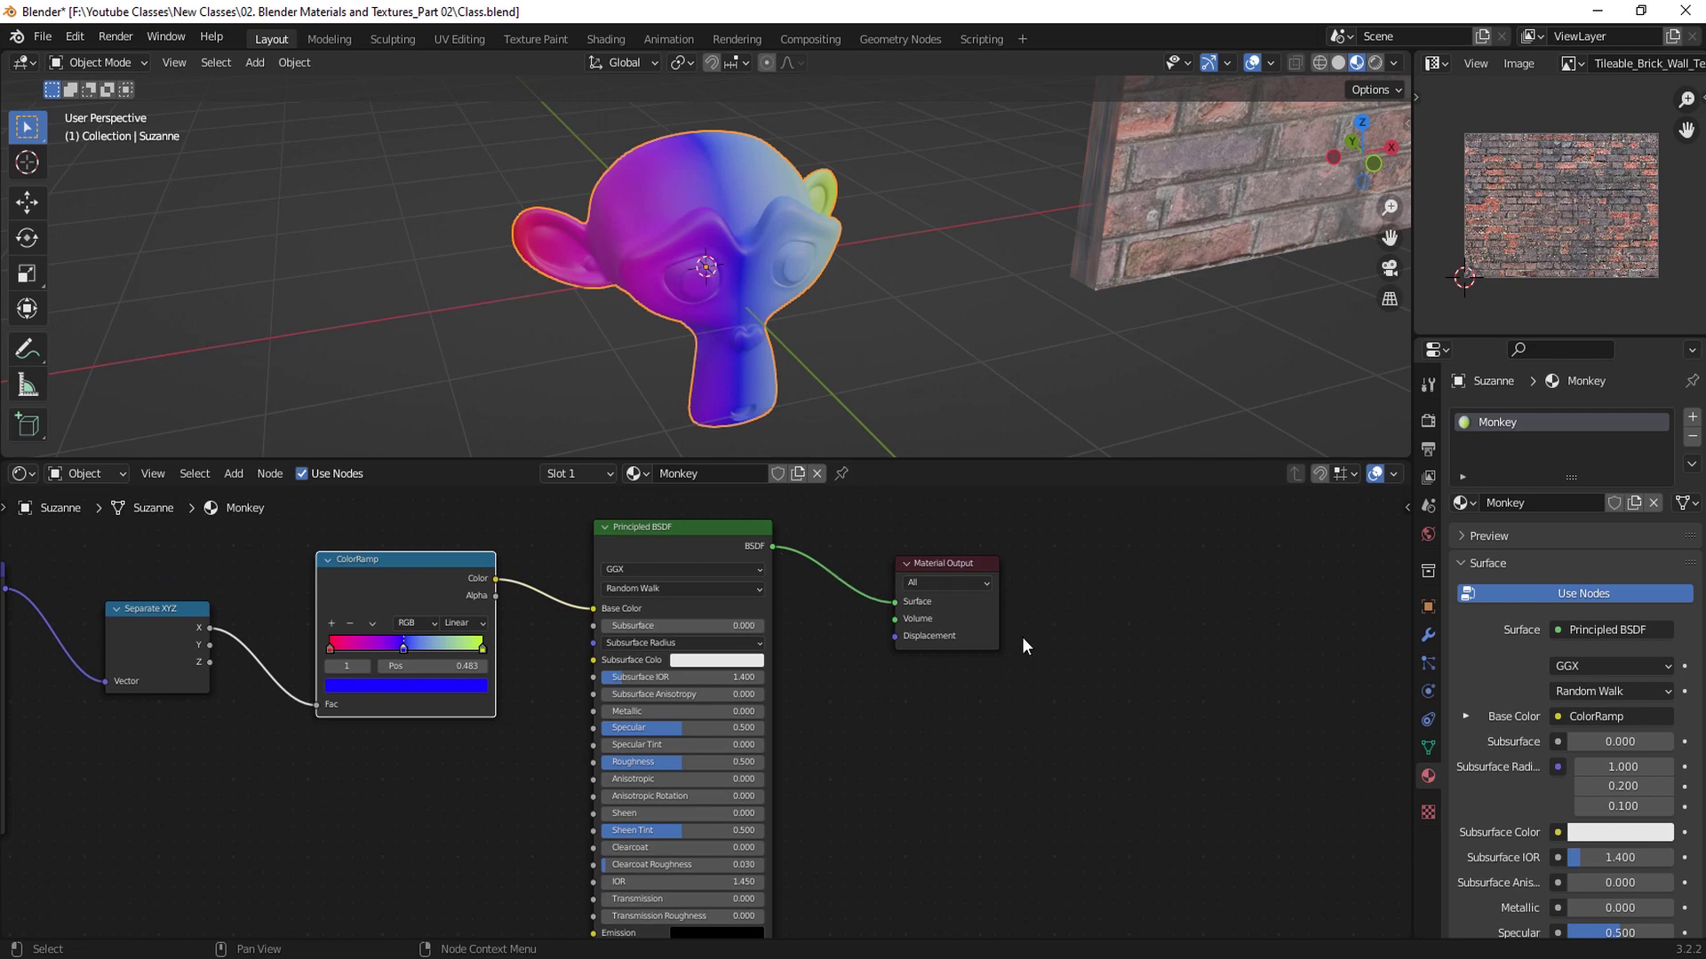
pyautogui.scroll(-1, 849, 759)
pyautogui.scroll(-2, 999, 775)
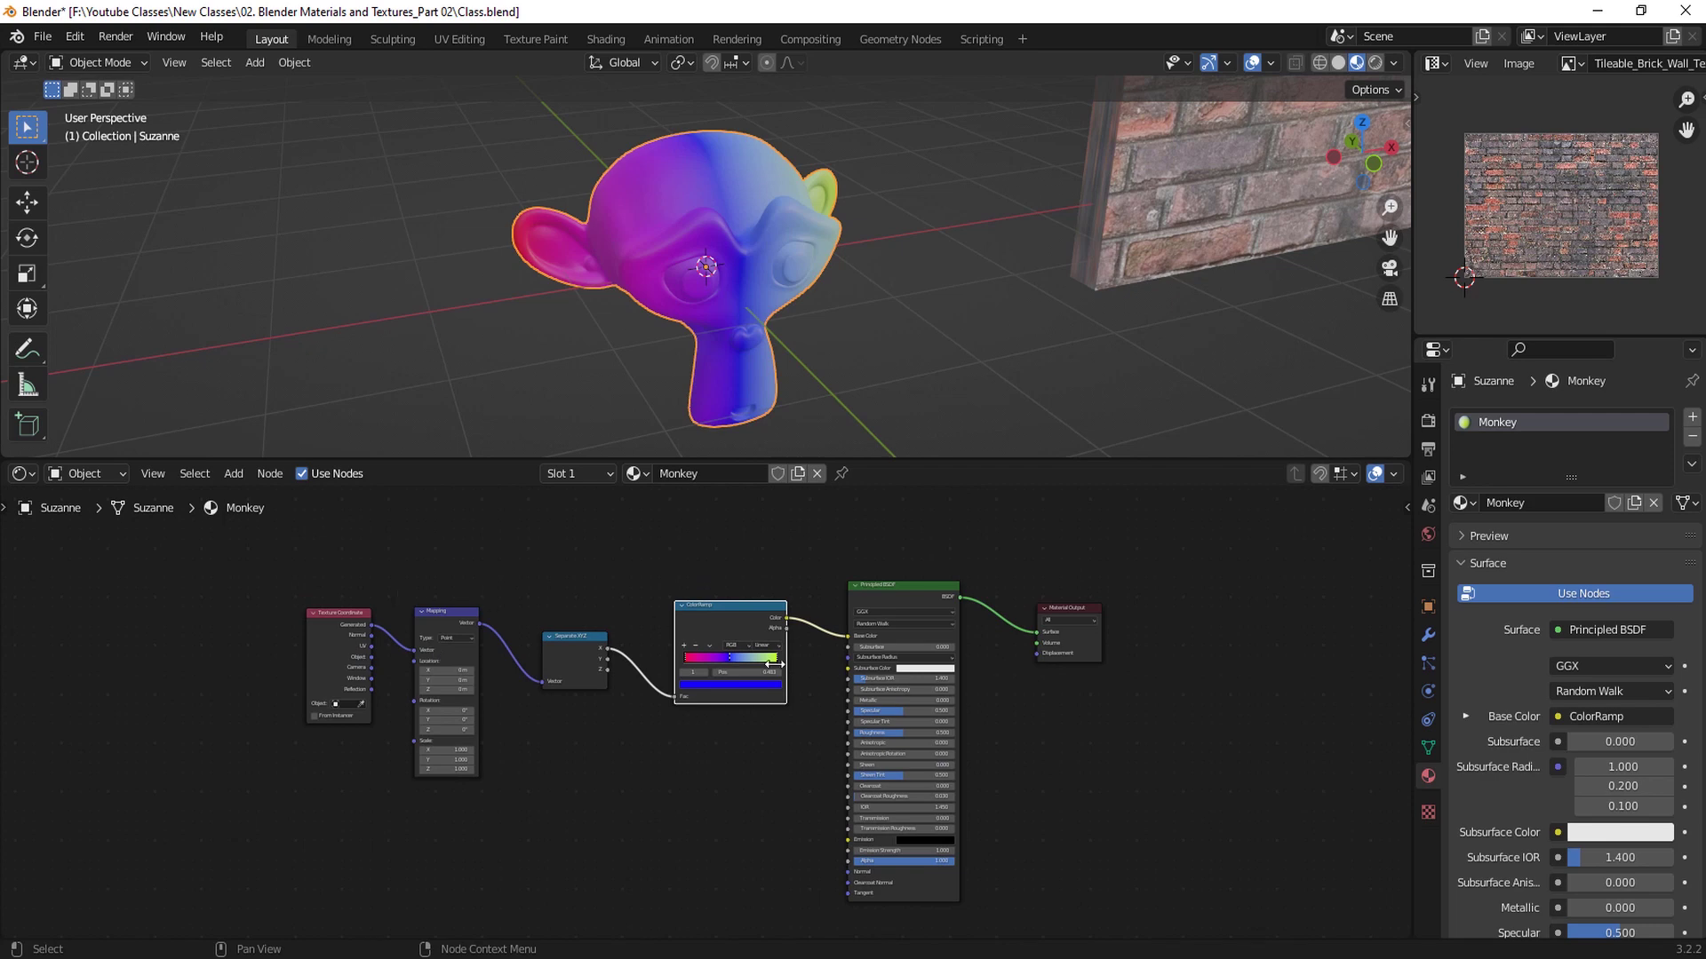
# Step: Nudge the Material Output node, then pan around the Monkey node tree
pyautogui.scroll(1, 739, 760)
pyautogui.scroll(1, 779, 727)
pyautogui.scroll(1, 824, 750)
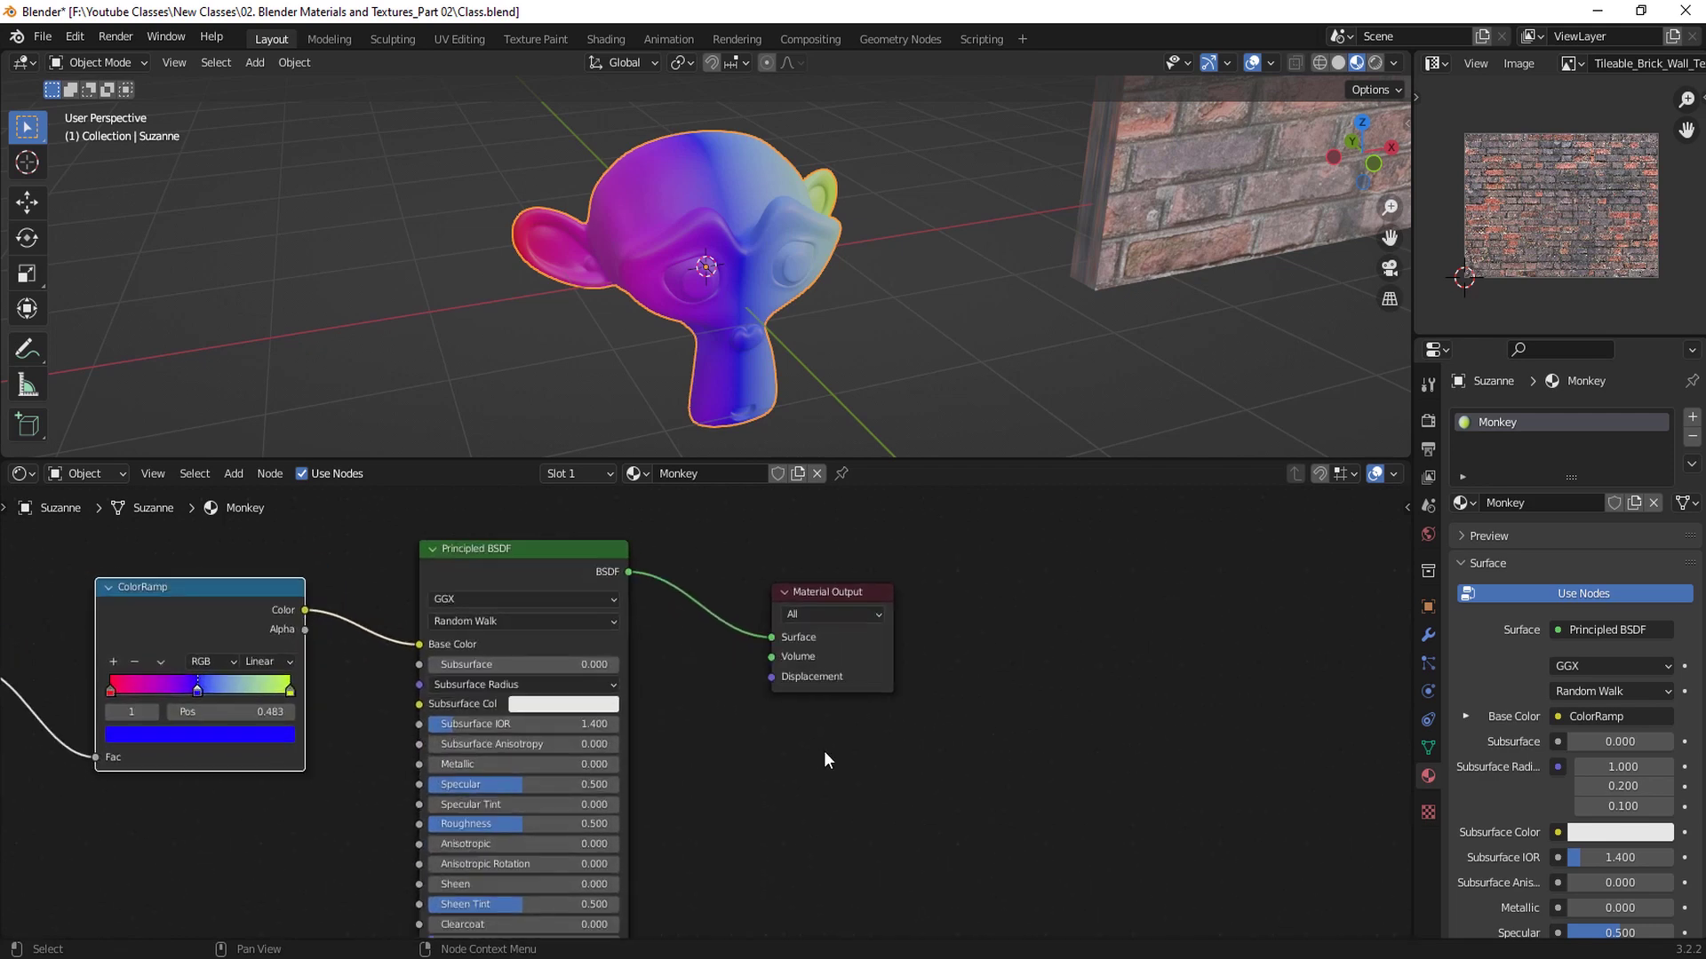
pyautogui.moveTo(835, 584); pyautogui.dragTo(827, 592)
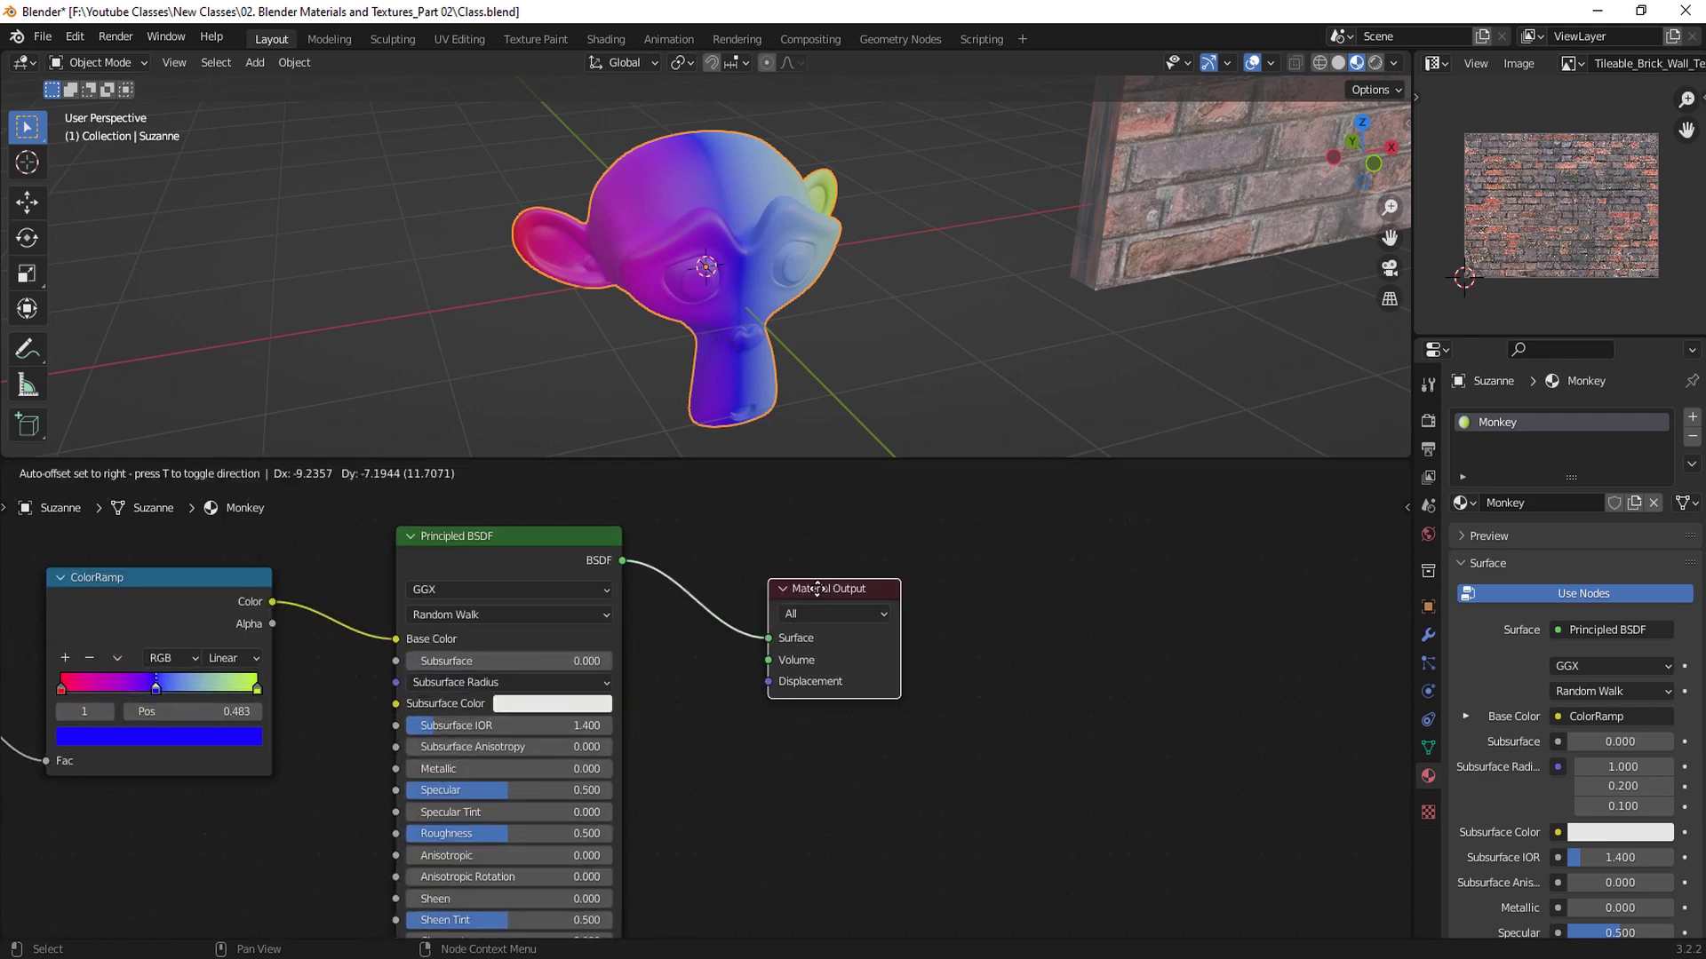
pyautogui.moveTo(744, 624); pyautogui.dragTo(798, 645, button='middle')
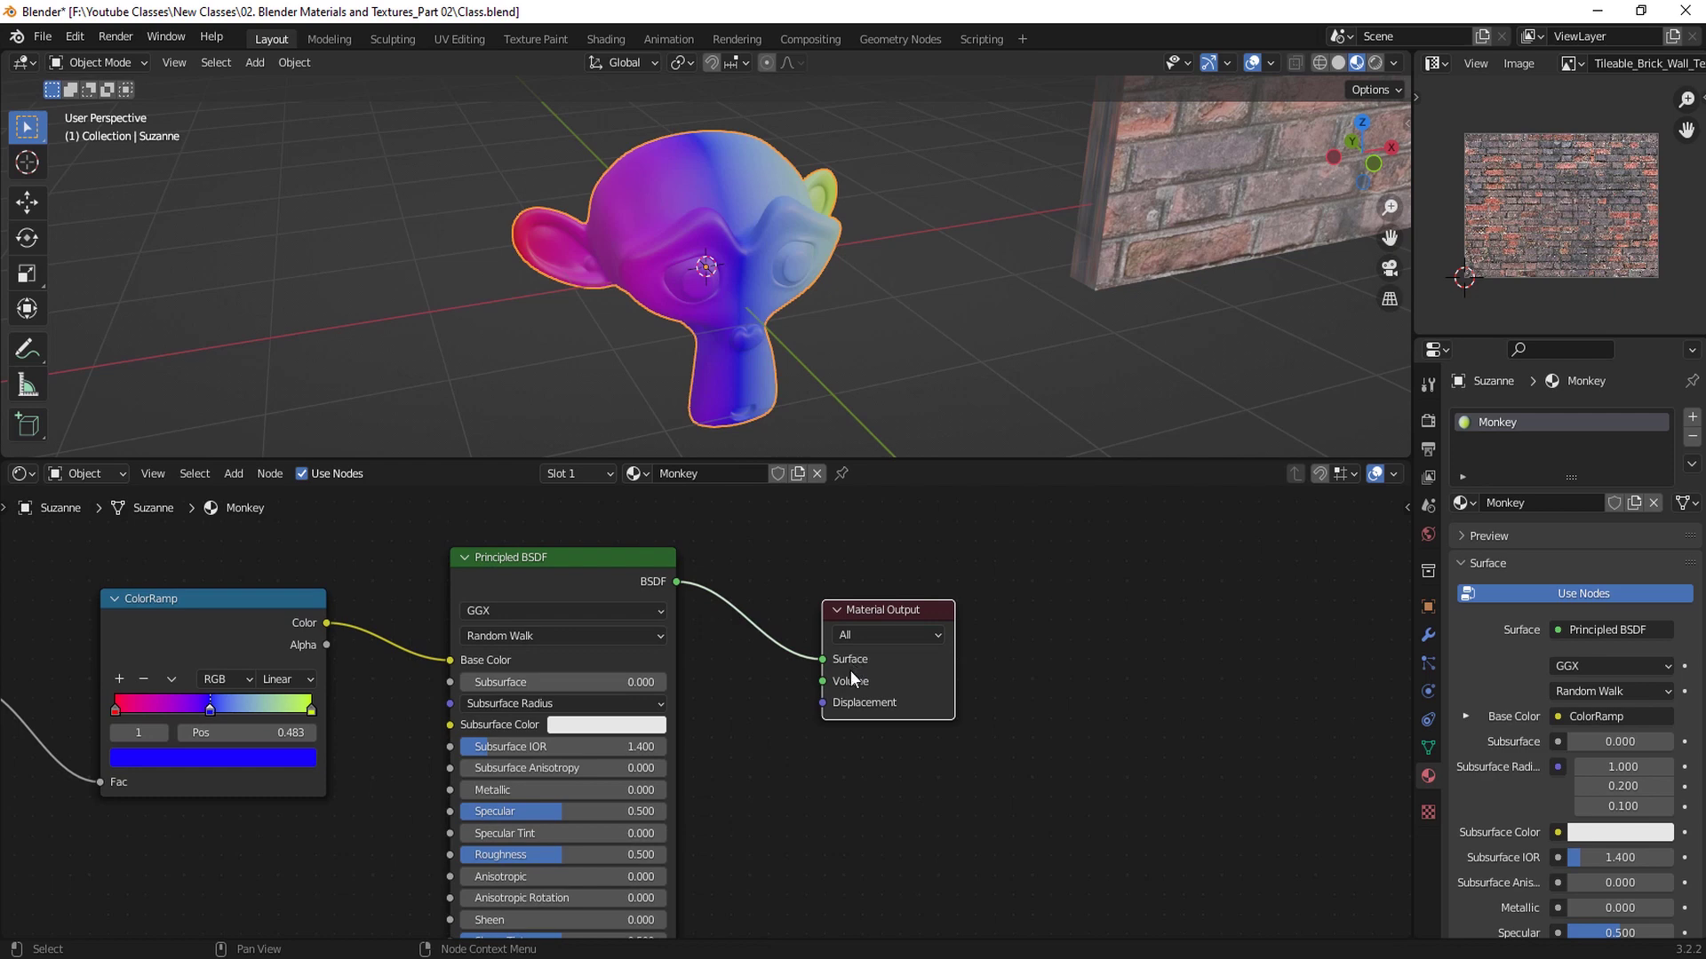
pyautogui.scroll(-1, 930, 802)
pyautogui.scroll(-1, 864, 815)
pyautogui.scroll(2, 893, 787)
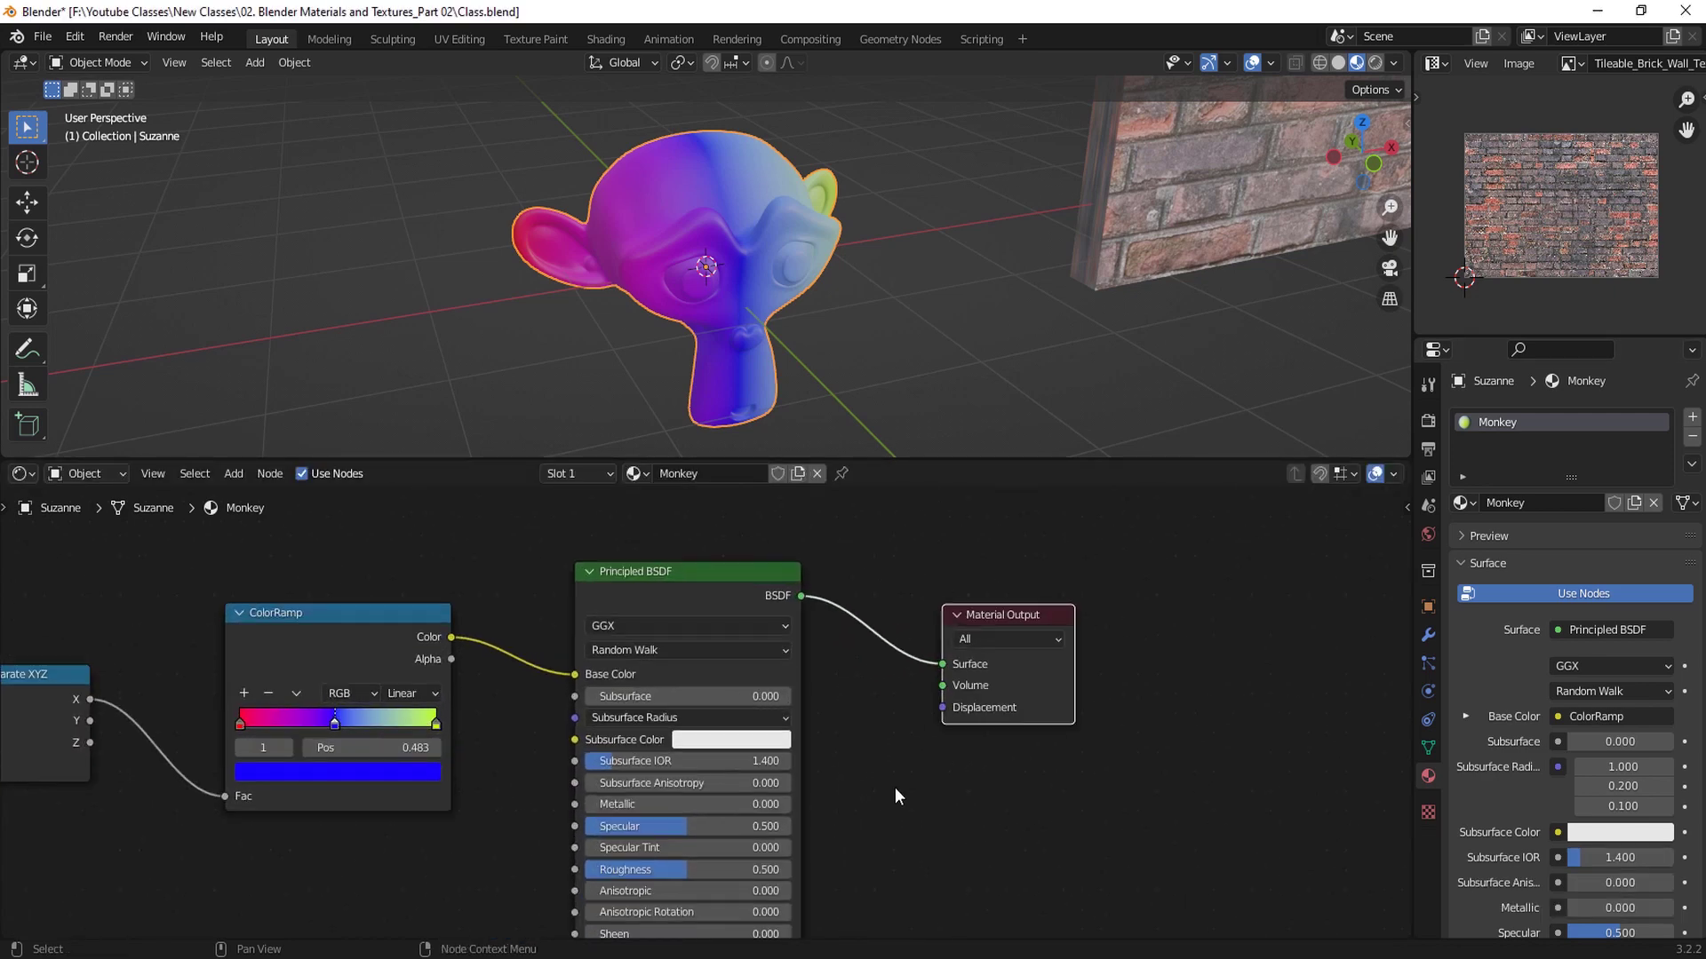
pyautogui.scroll(1, 898, 792)
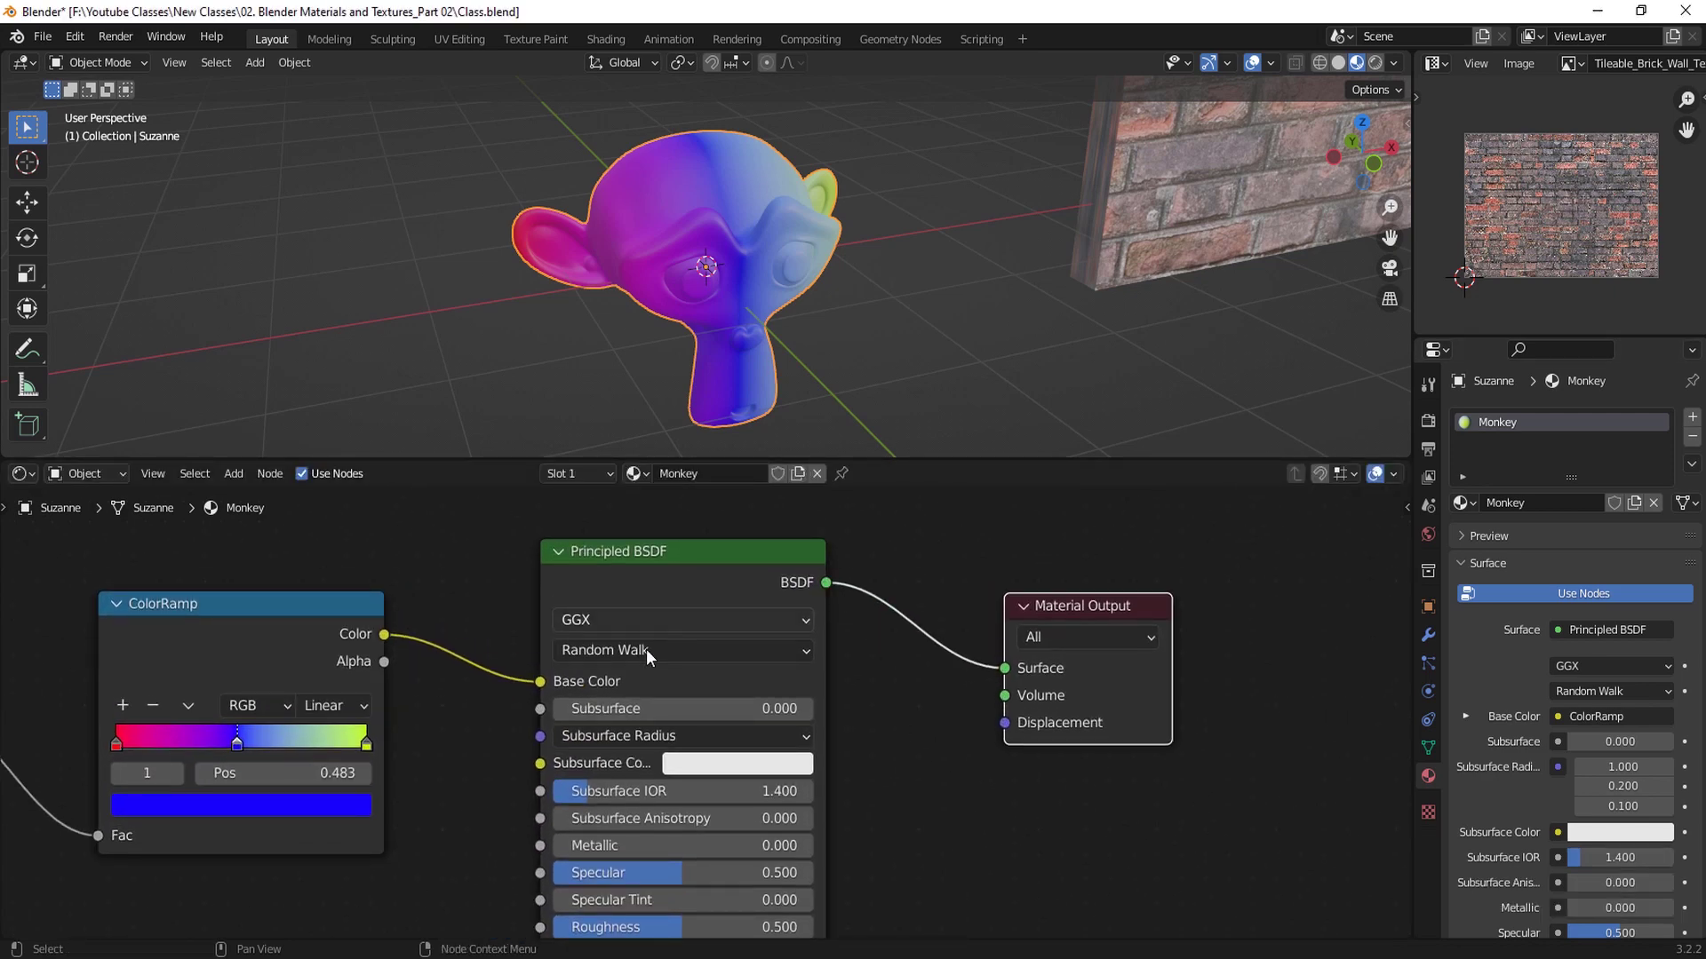
pyautogui.moveTo(537, 705); pyautogui.dragTo(537, 700, button='middle')
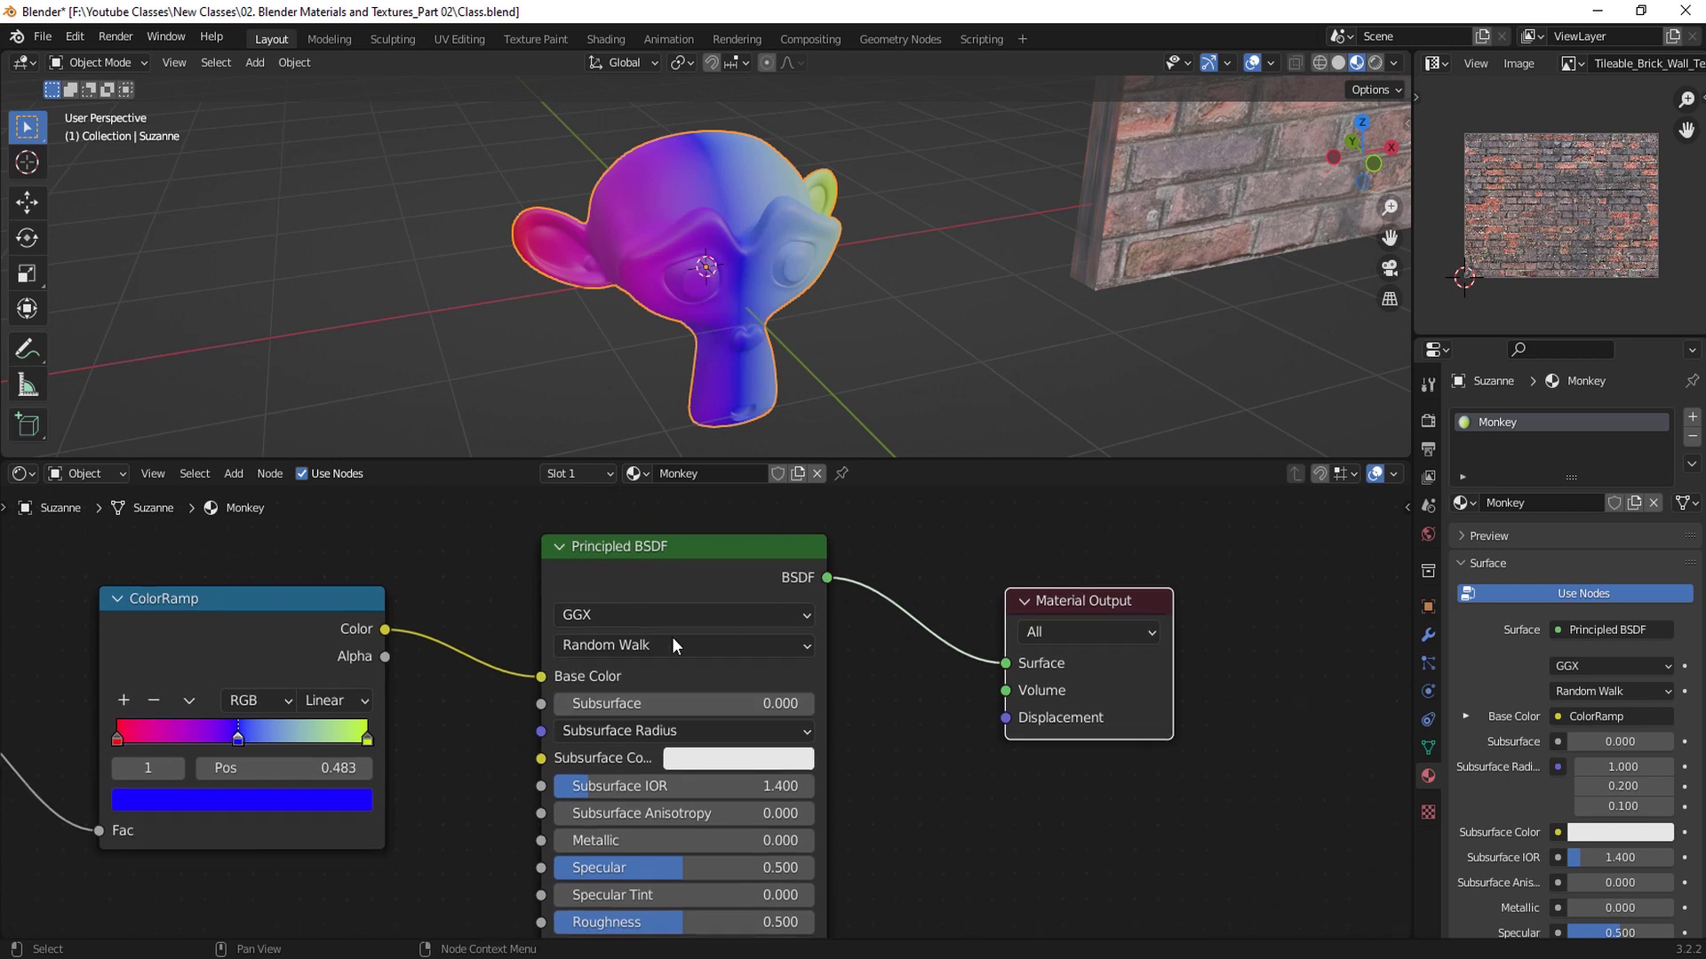
pyautogui.moveTo(500, 775)
pyautogui.mouseDown(button='middle')
pyautogui.moveTo(530, 717)
pyautogui.moveTo(458, 789)
pyautogui.mouseUp(button='middle')
pyautogui.moveTo(922, 741); pyautogui.dragTo(894, 781, button='middle')
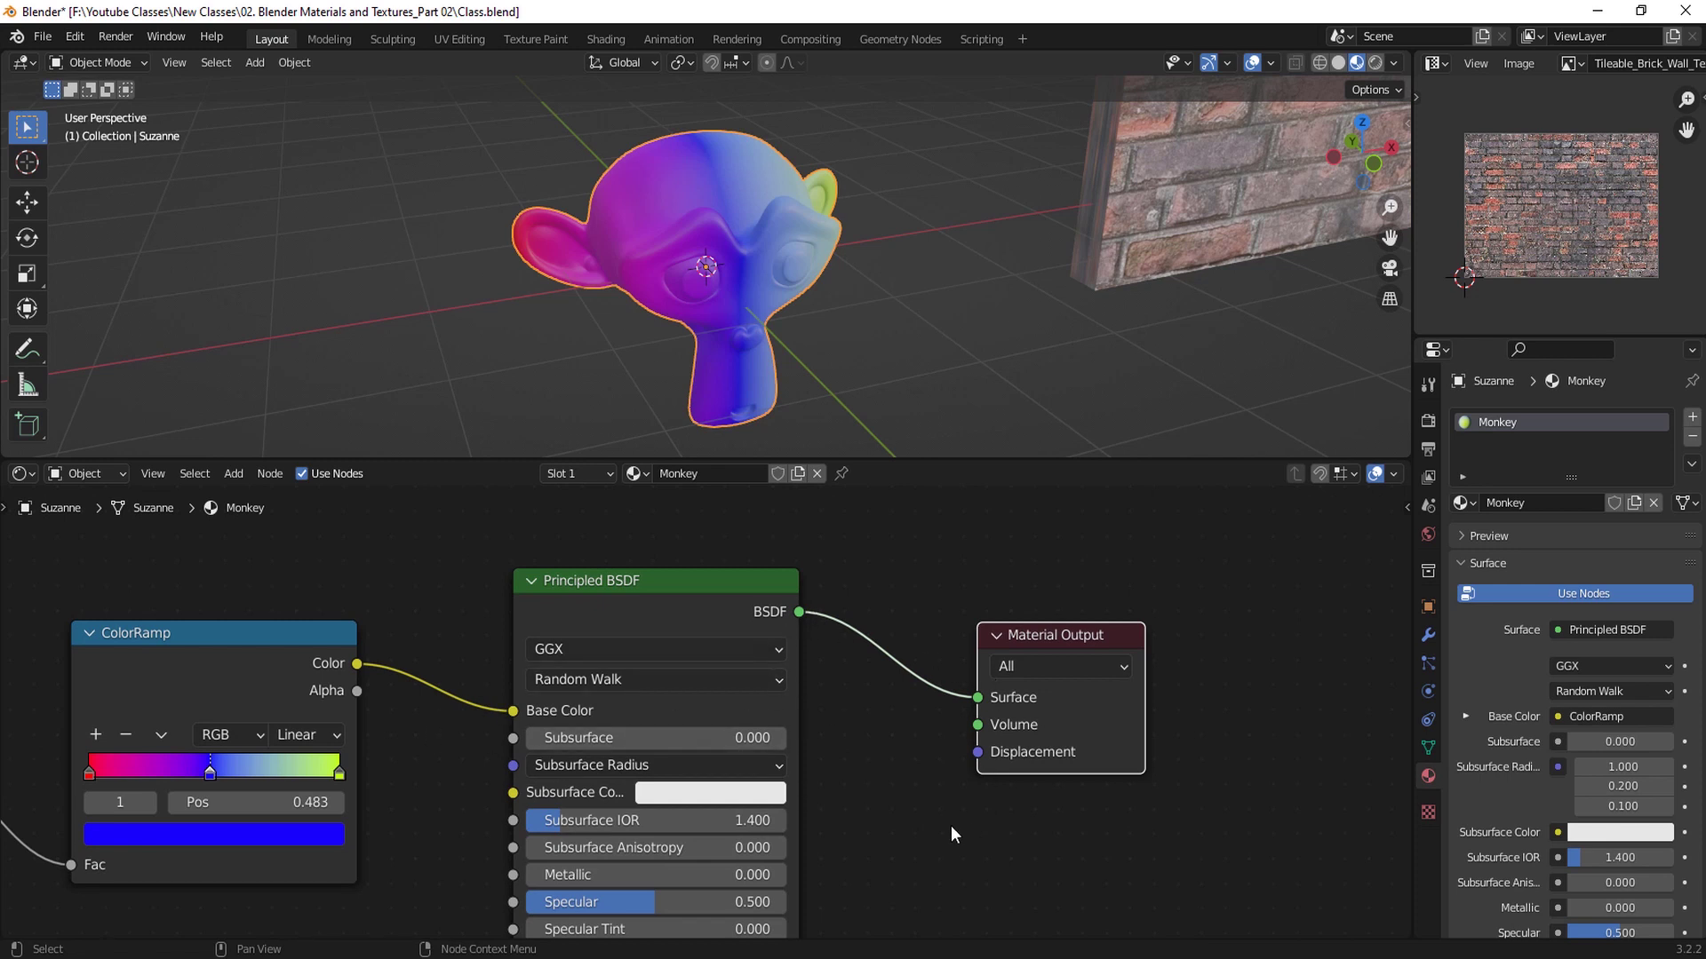
# Step: Move the Principled BSDF node so it sits neatly between the ColorRamp and Material Output
pyautogui.scroll(-1, 846, 710)
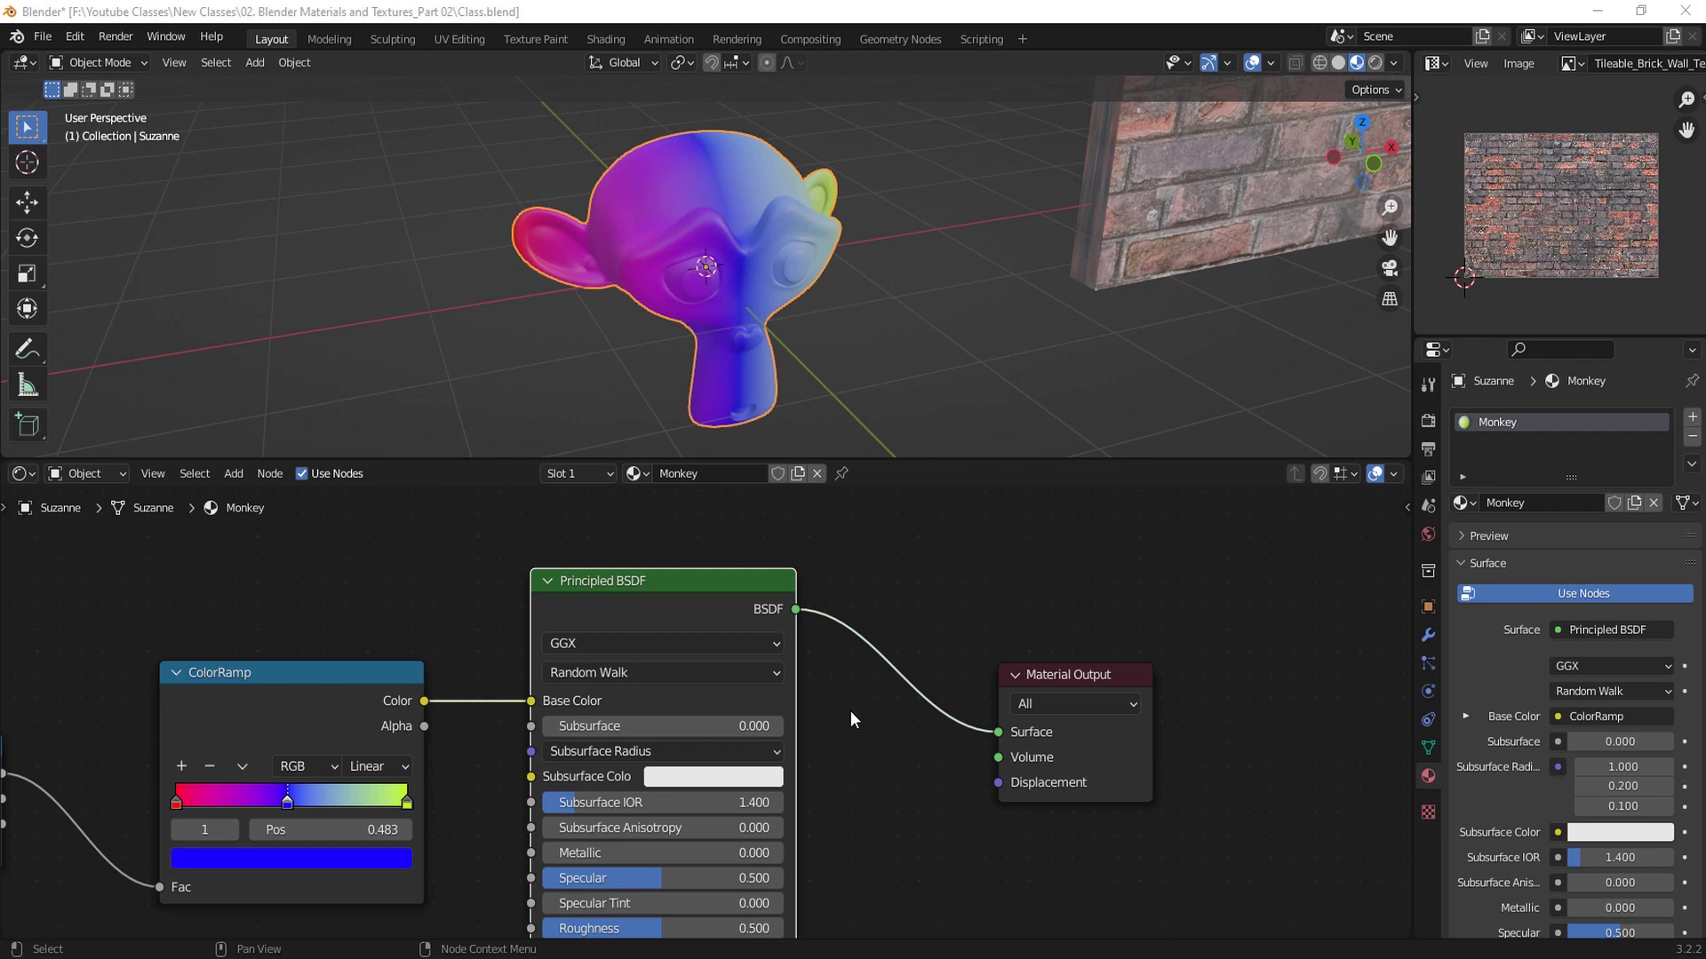
pyautogui.scroll(-1, 795, 610)
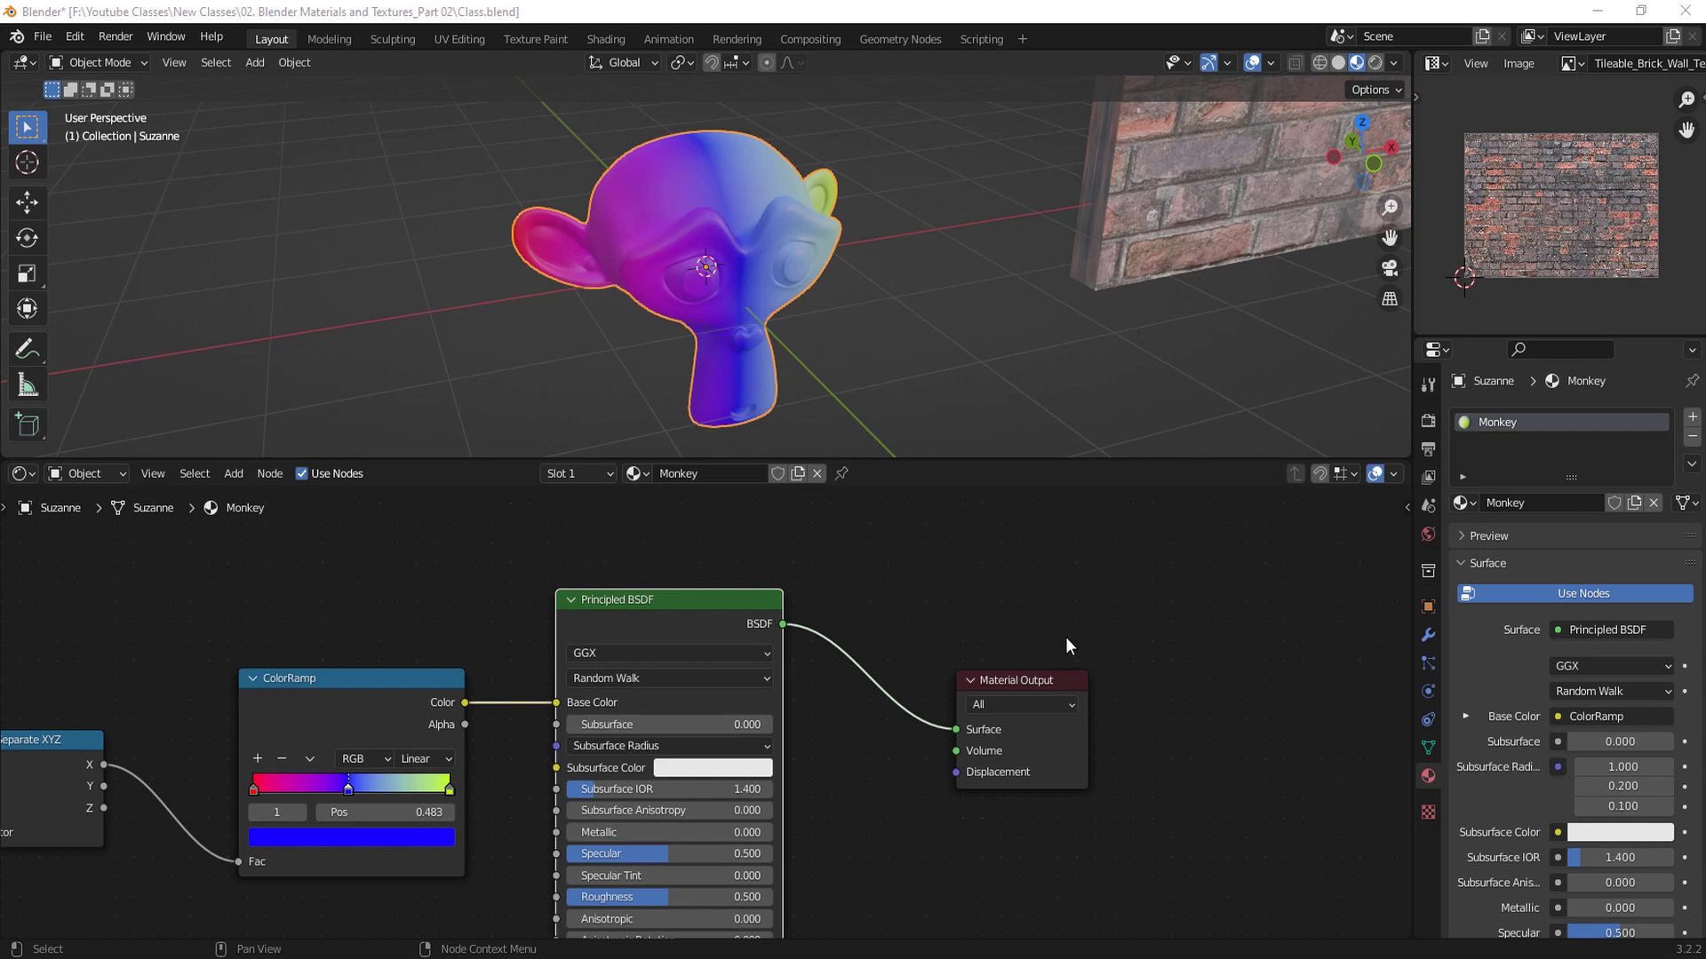
pyautogui.scroll(-1, 923, 620)
pyautogui.moveTo(707, 609); pyautogui.dragTo(717, 591)
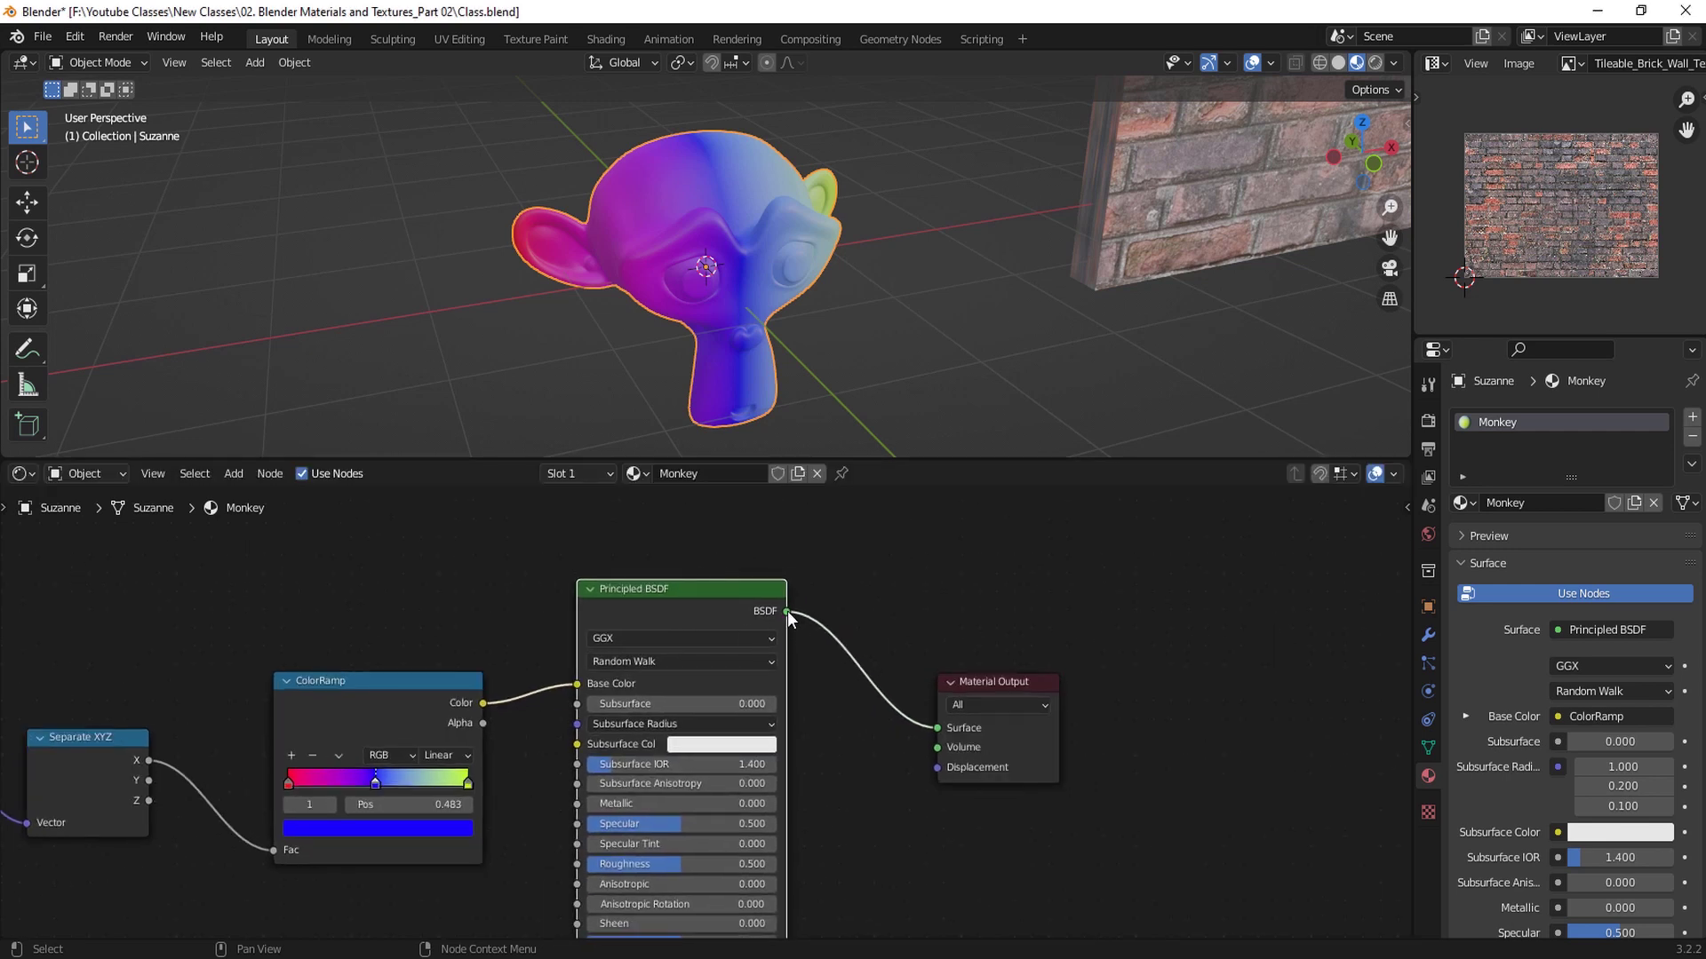
pyautogui.moveTo(738, 593); pyautogui.dragTo(751, 586)
pyautogui.scroll(-1, 751, 586)
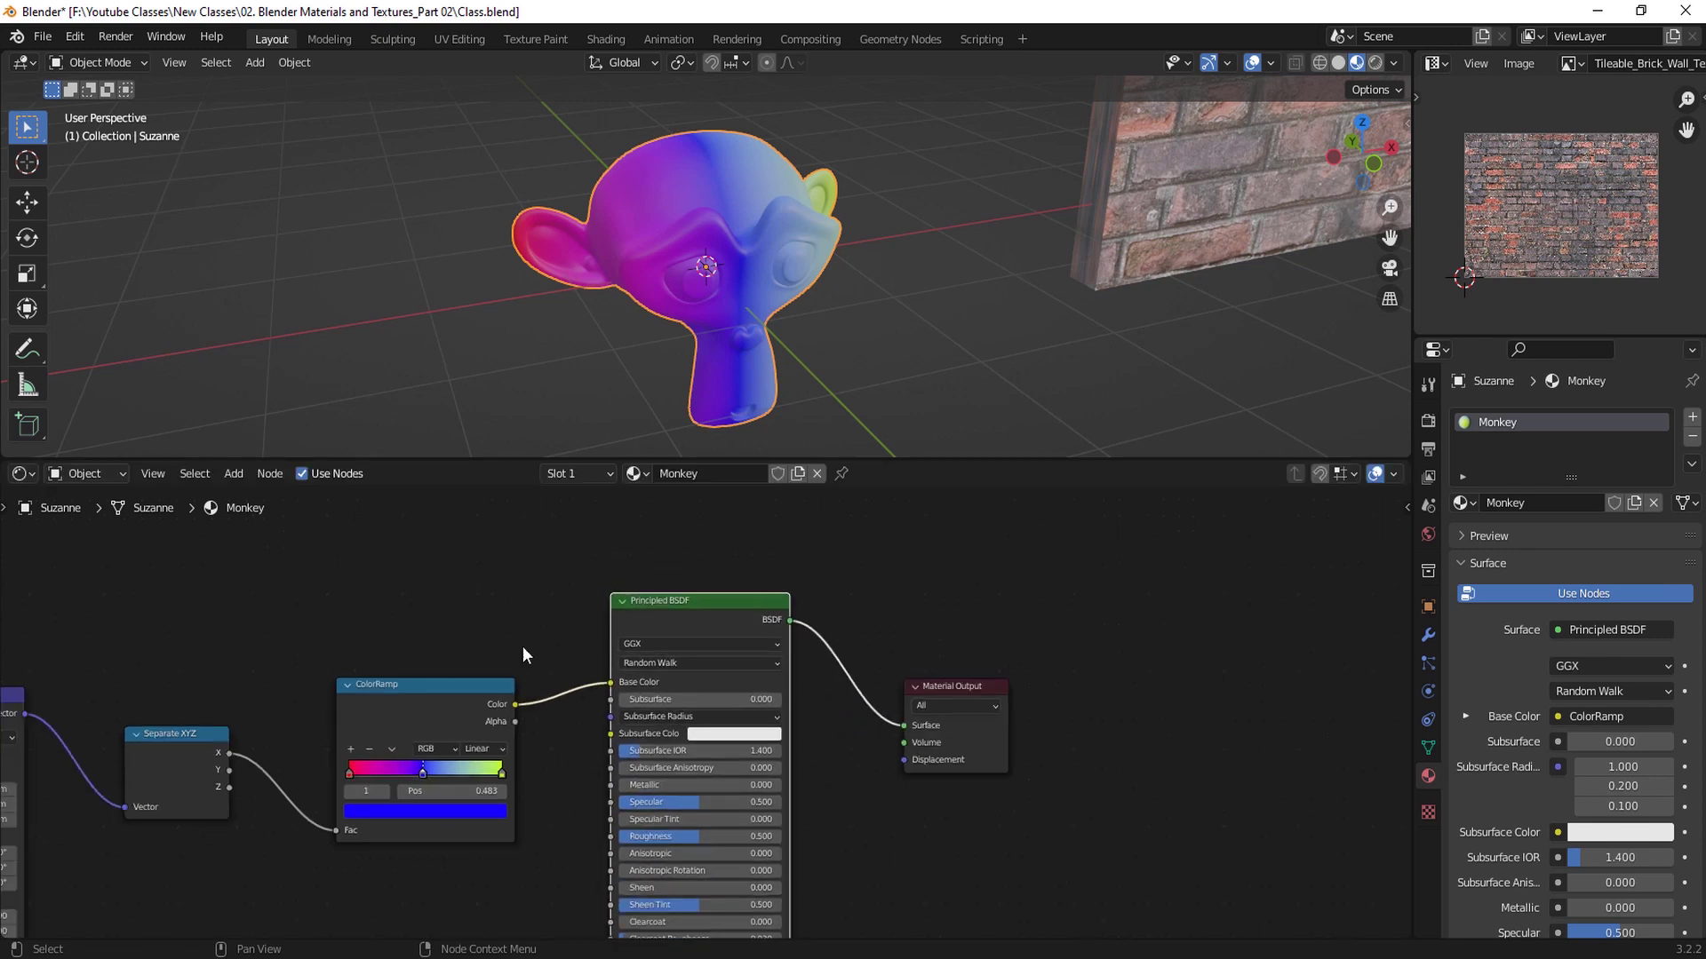
pyautogui.moveTo(492, 604); pyautogui.dragTo(519, 596, button='middle')
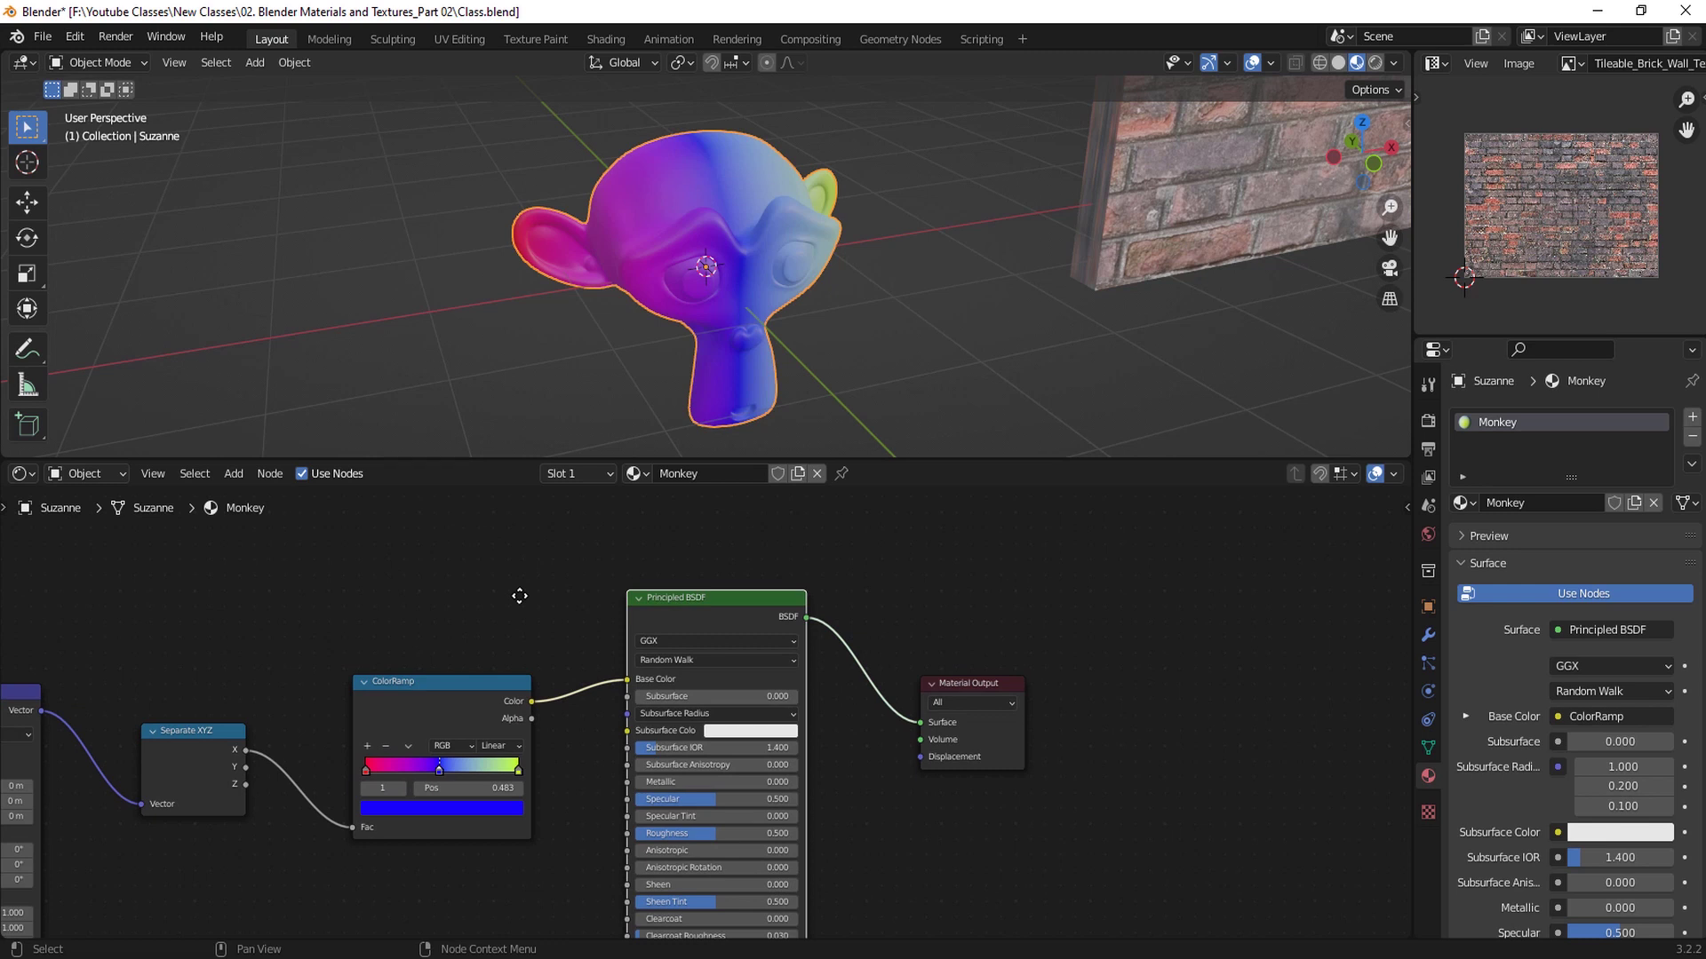
pyautogui.moveTo(701, 593); pyautogui.dragTo(695, 591)
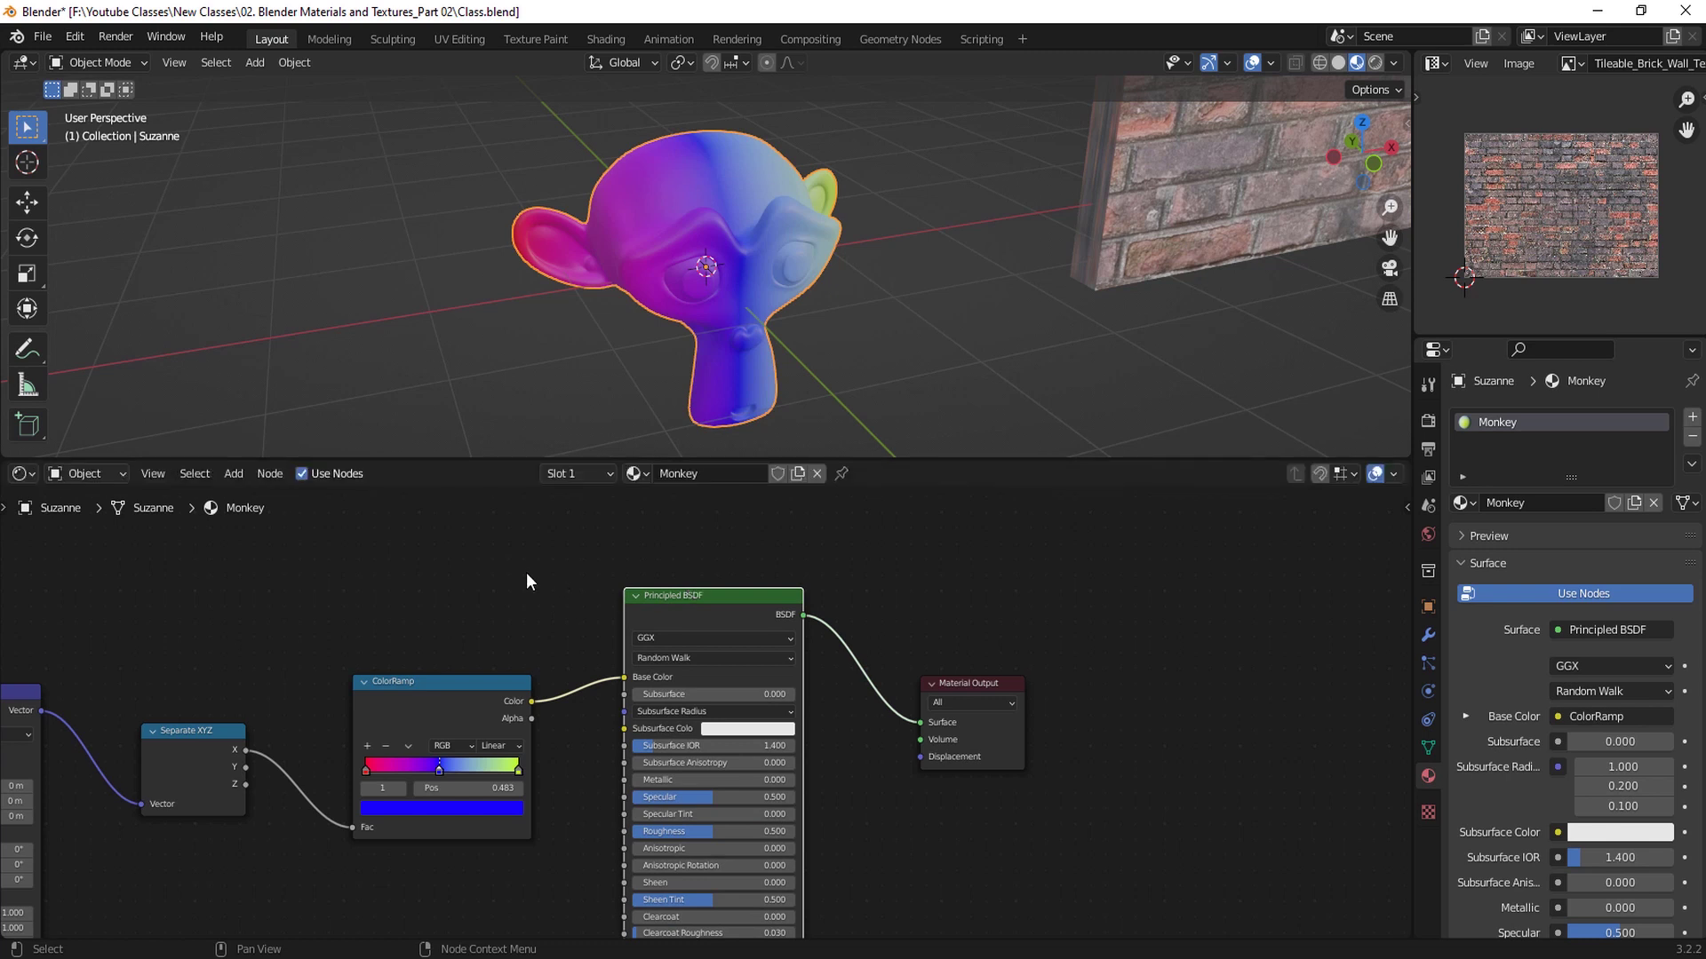
pyautogui.moveTo(410, 567); pyautogui.dragTo(809, 627, button='middle')
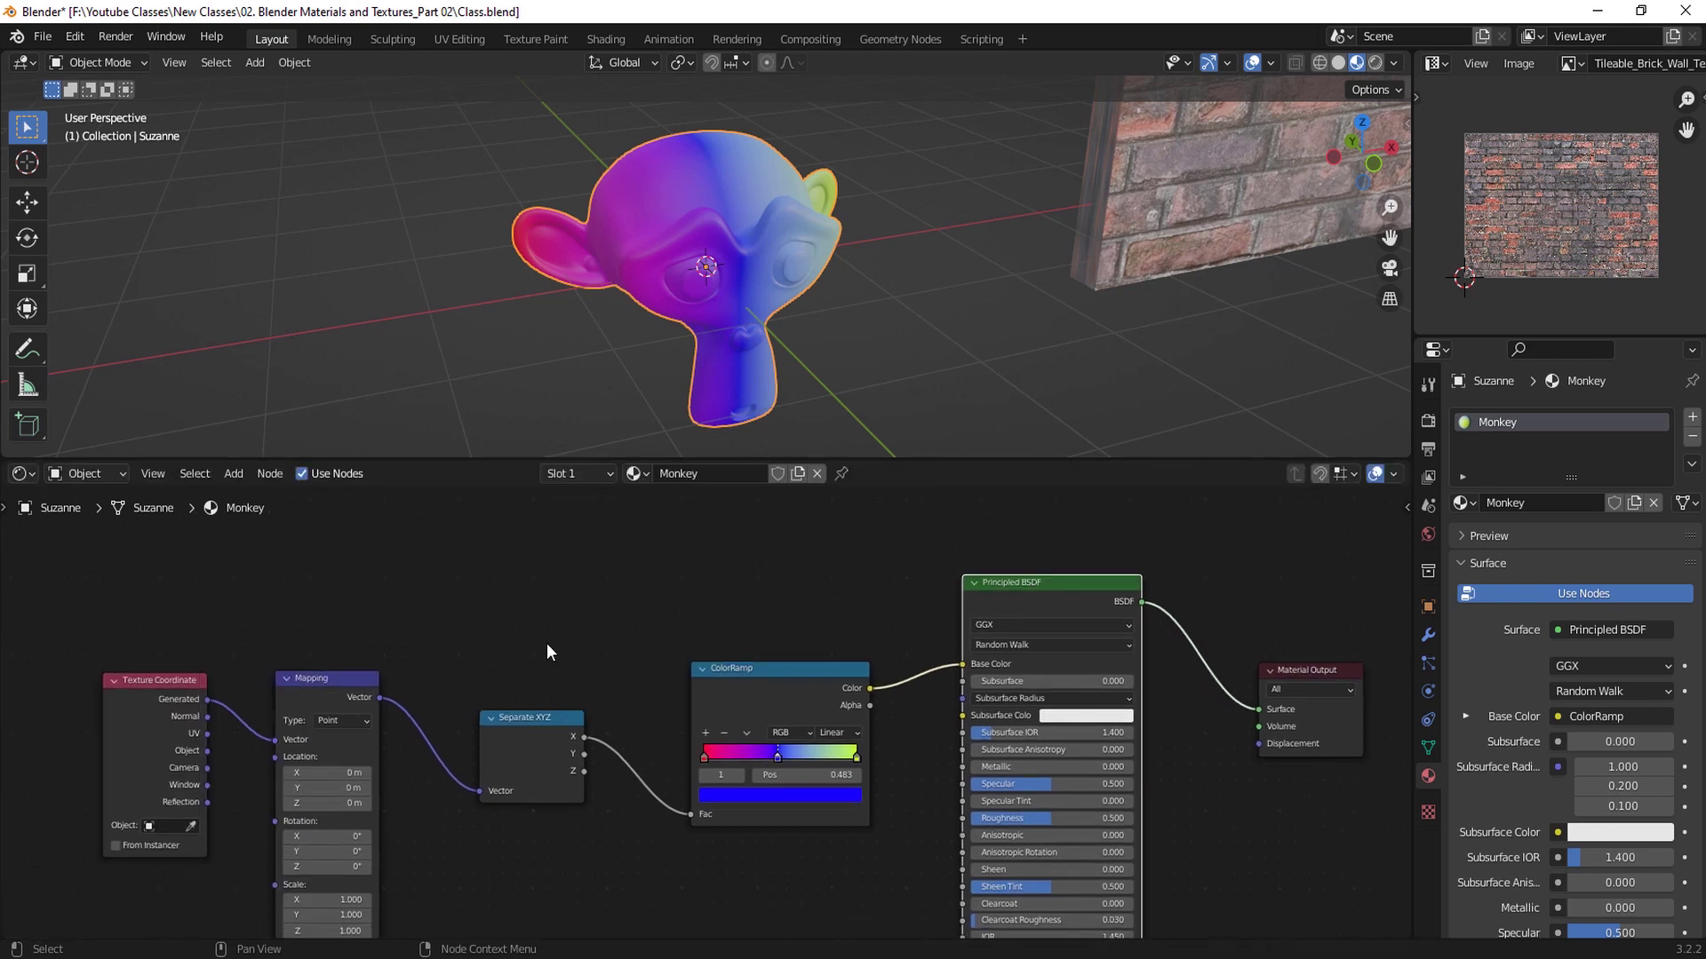
pyautogui.scroll(1, 546, 643)
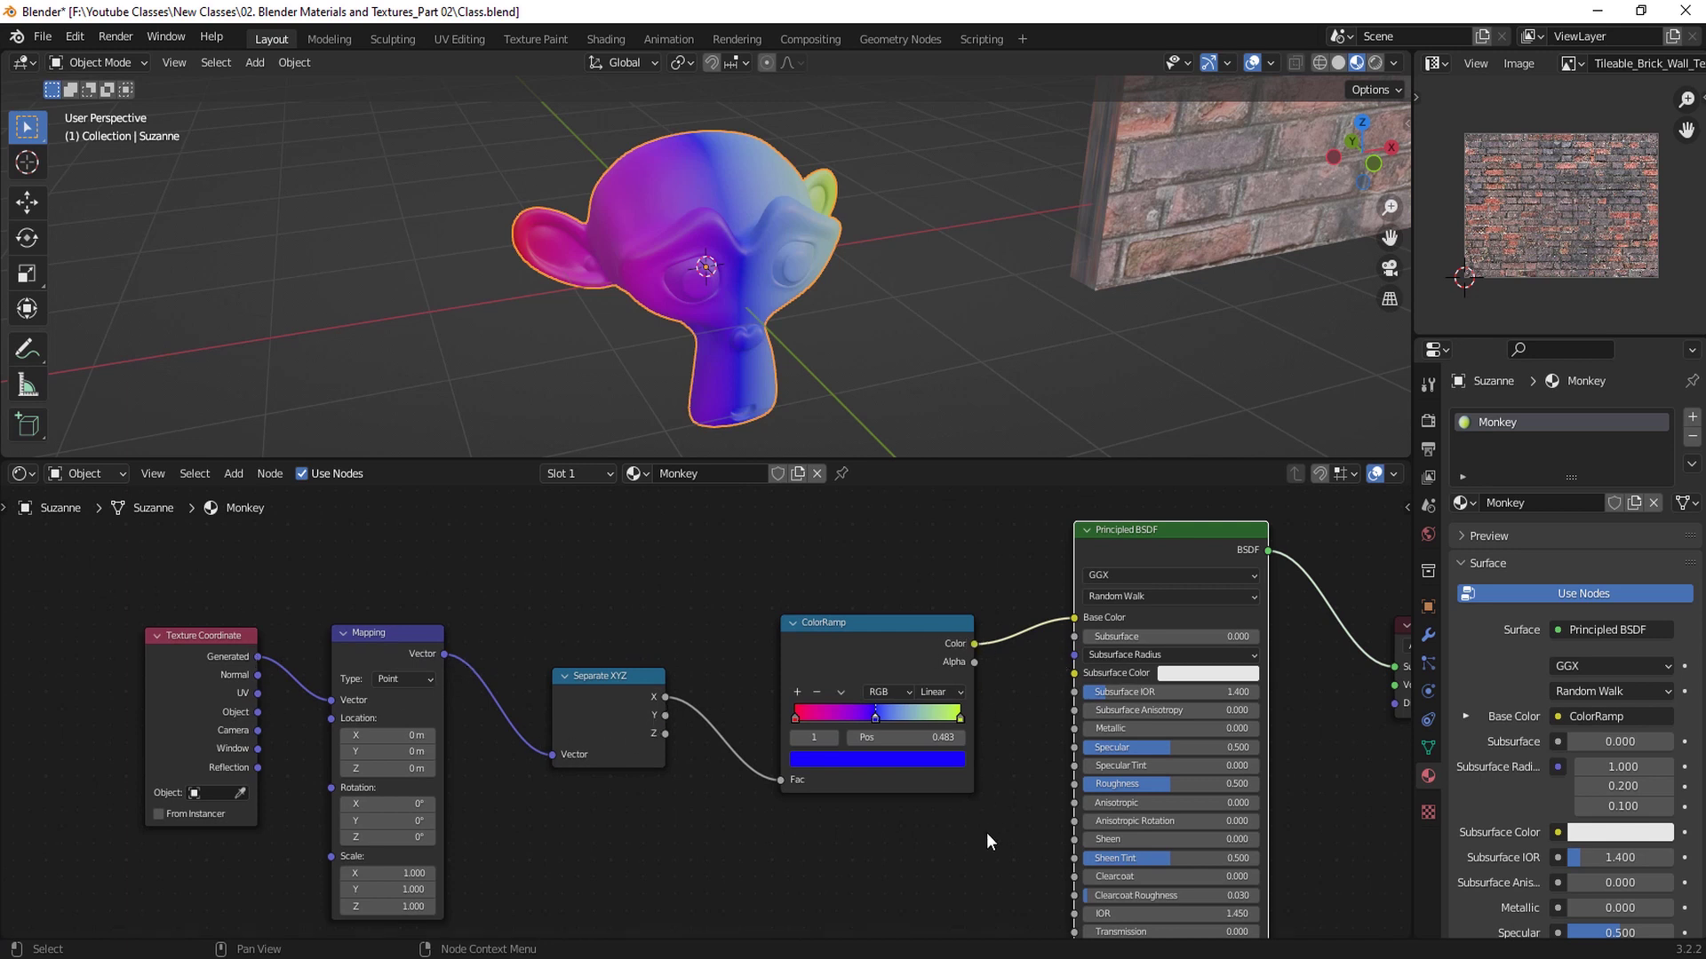
pyautogui.moveTo(968, 835); pyautogui.dragTo(606, 853, button='middle')
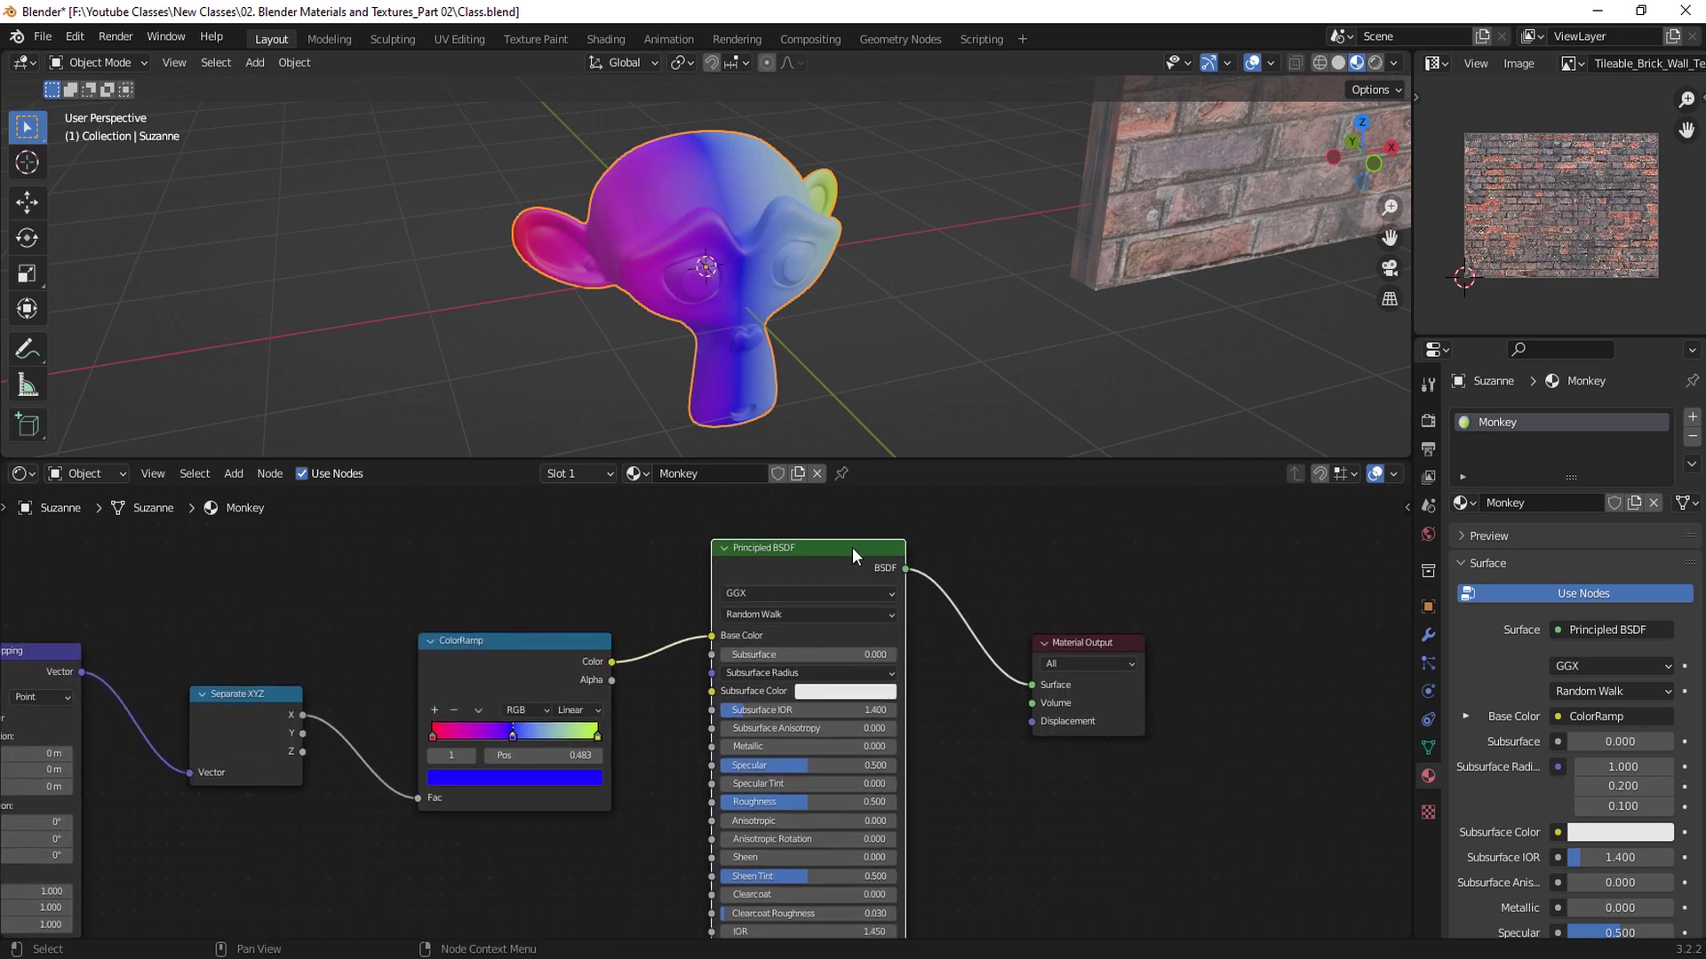
pyautogui.moveTo(851, 547); pyautogui.dragTo(850, 547)
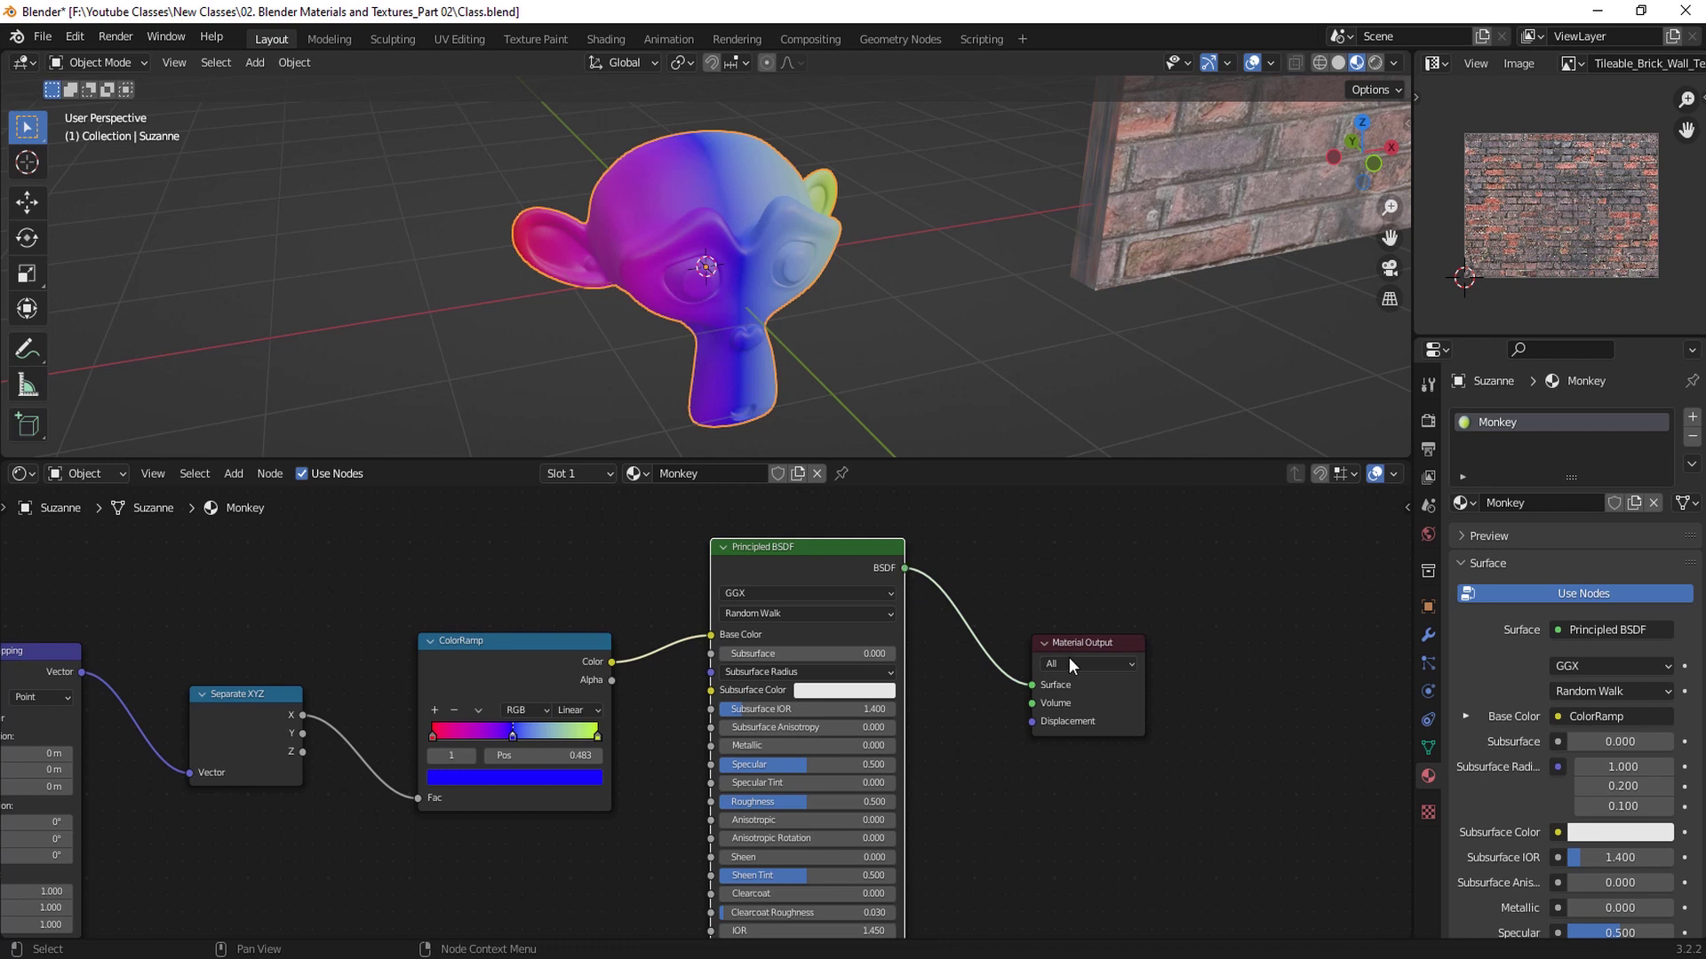
# Step: Move the Material Output node up, then select the Plane to show its Material.001 nodes
pyautogui.moveTo(1097, 645); pyautogui.dragTo(1090, 621)
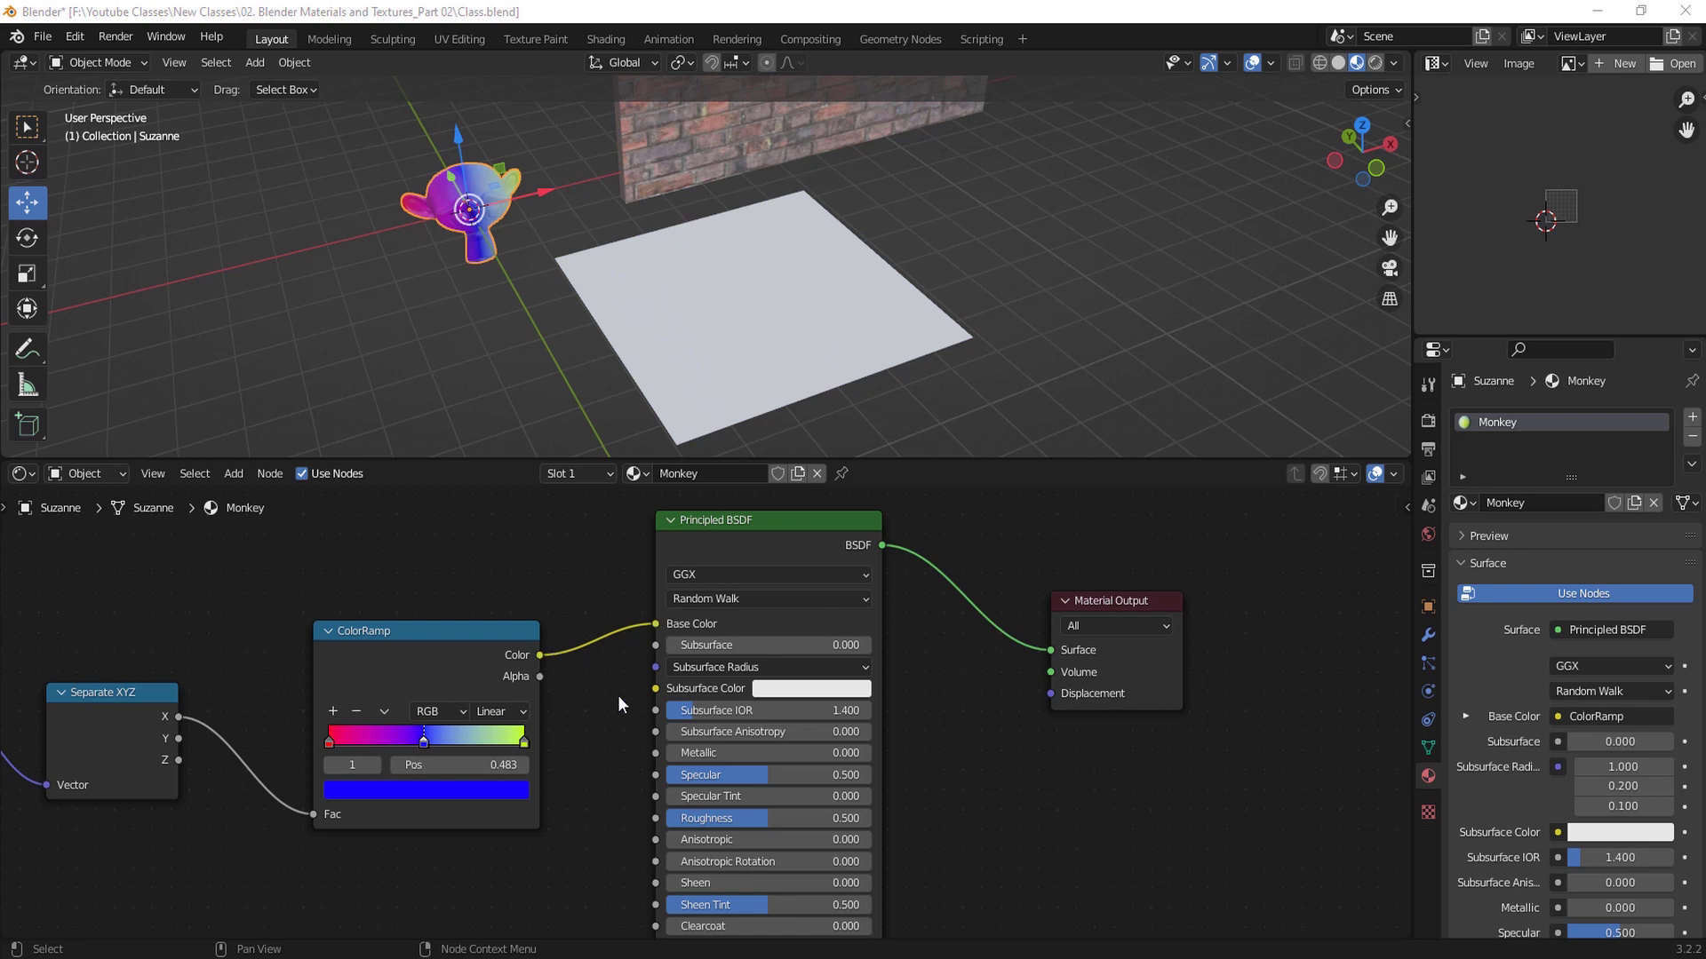
pyautogui.click(773, 350)
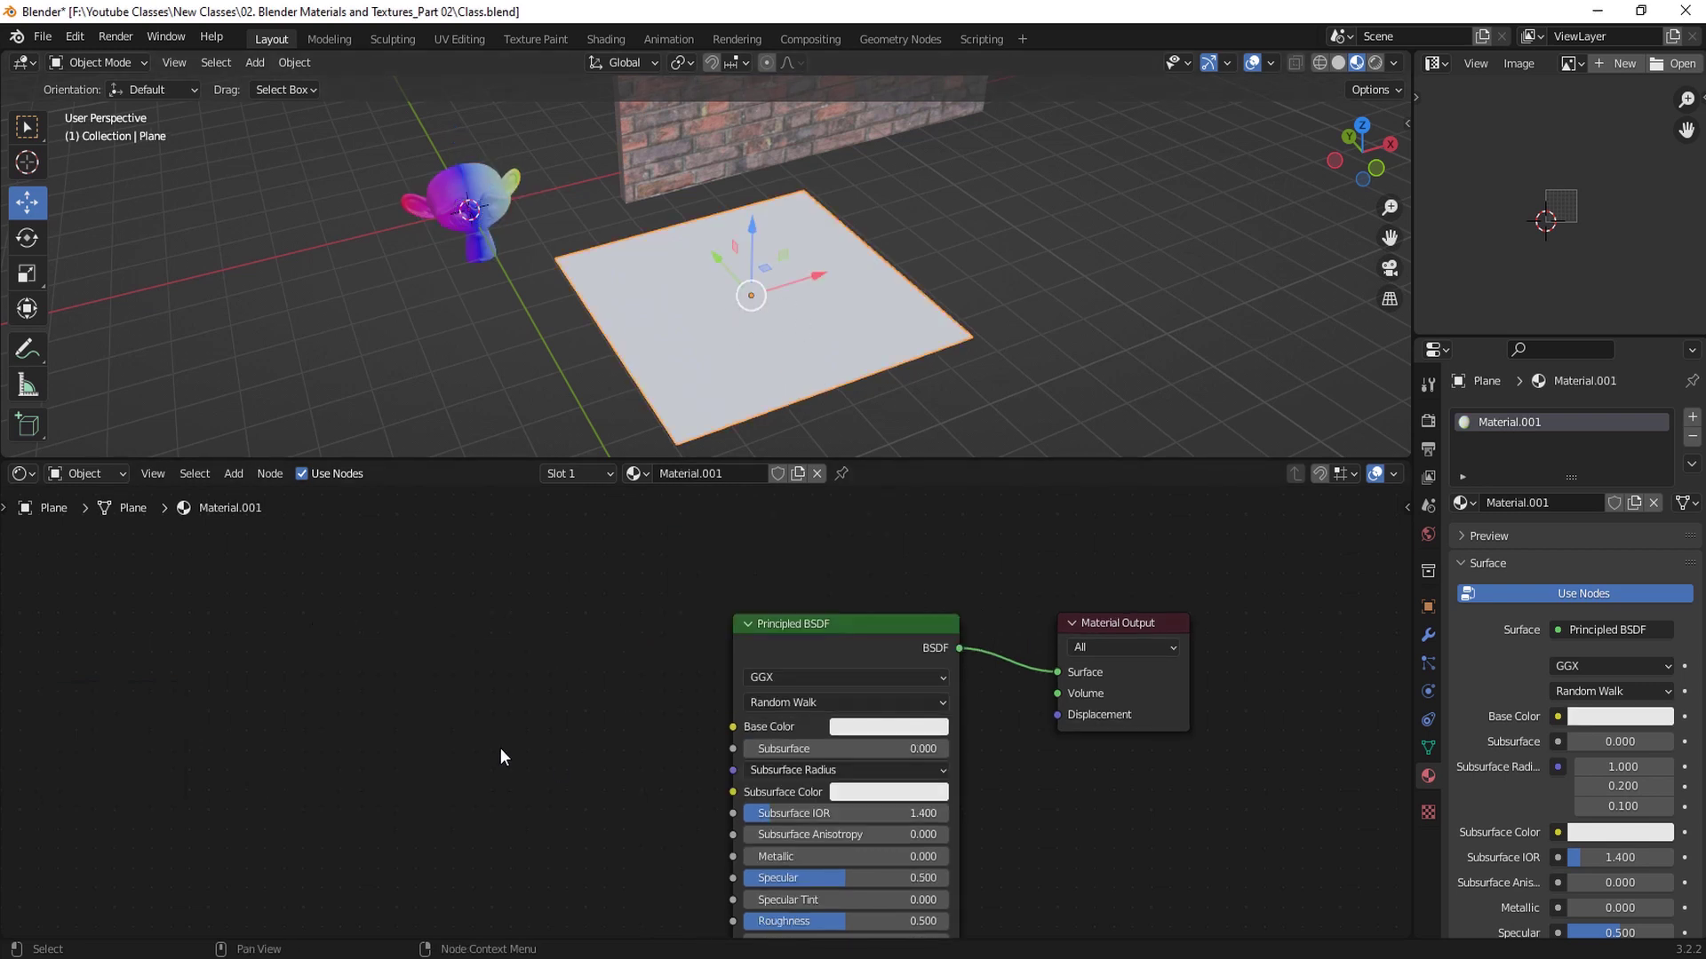
# Step: Add Nature022.jpg as an image texture node feeding the plane's Base Color
pyautogui.click(480, 943)
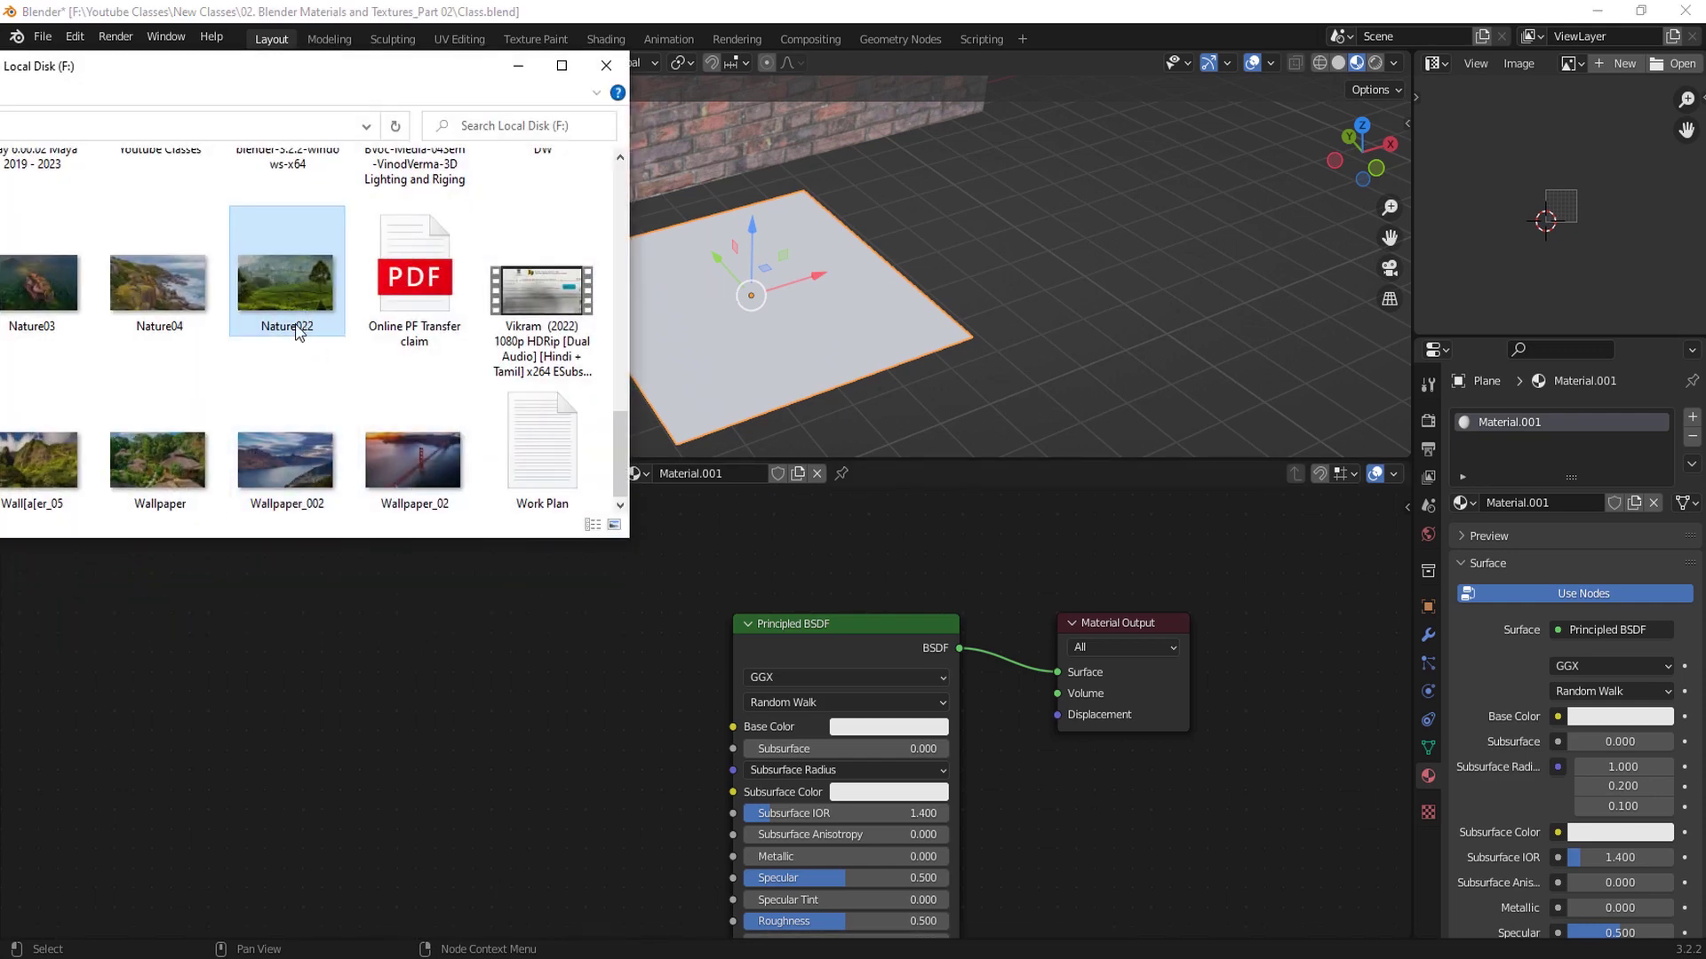
pyautogui.moveTo(299, 329)
pyautogui.mouseDown()
pyautogui.moveTo(459, 736)
pyautogui.moveTo(446, 725)
pyautogui.moveTo(494, 658)
pyautogui.moveTo(479, 665)
pyautogui.mouseUp()
pyautogui.click(518, 65)
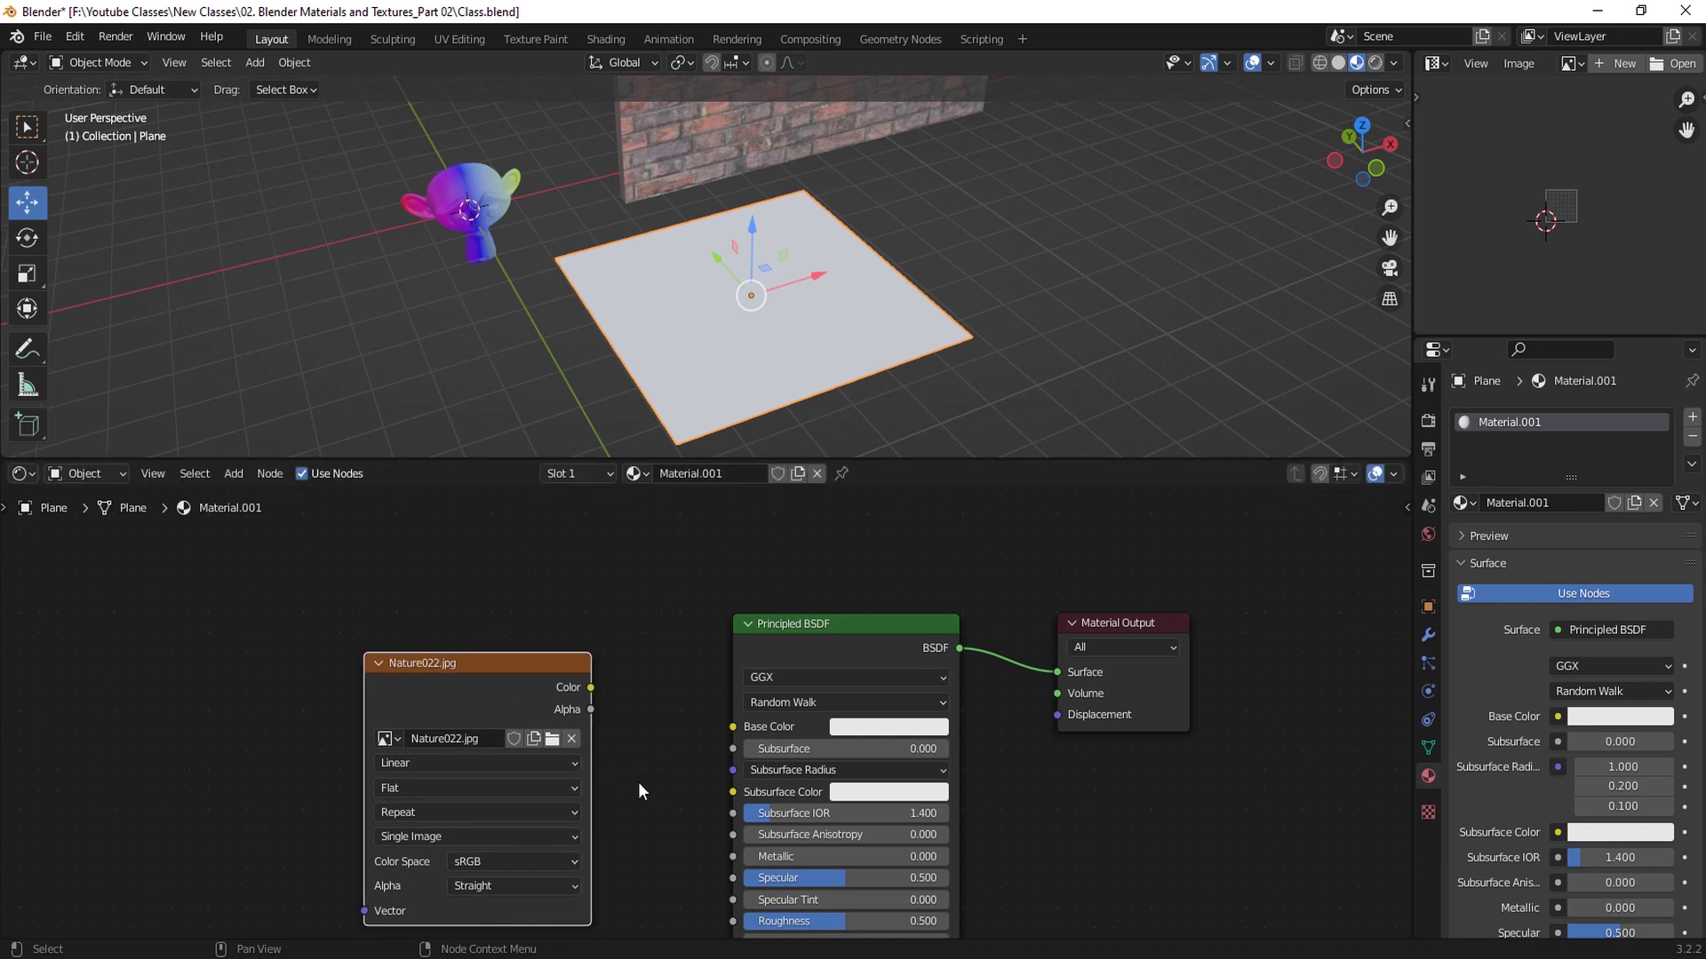
pyautogui.moveTo(590, 687); pyautogui.dragTo(726, 732)
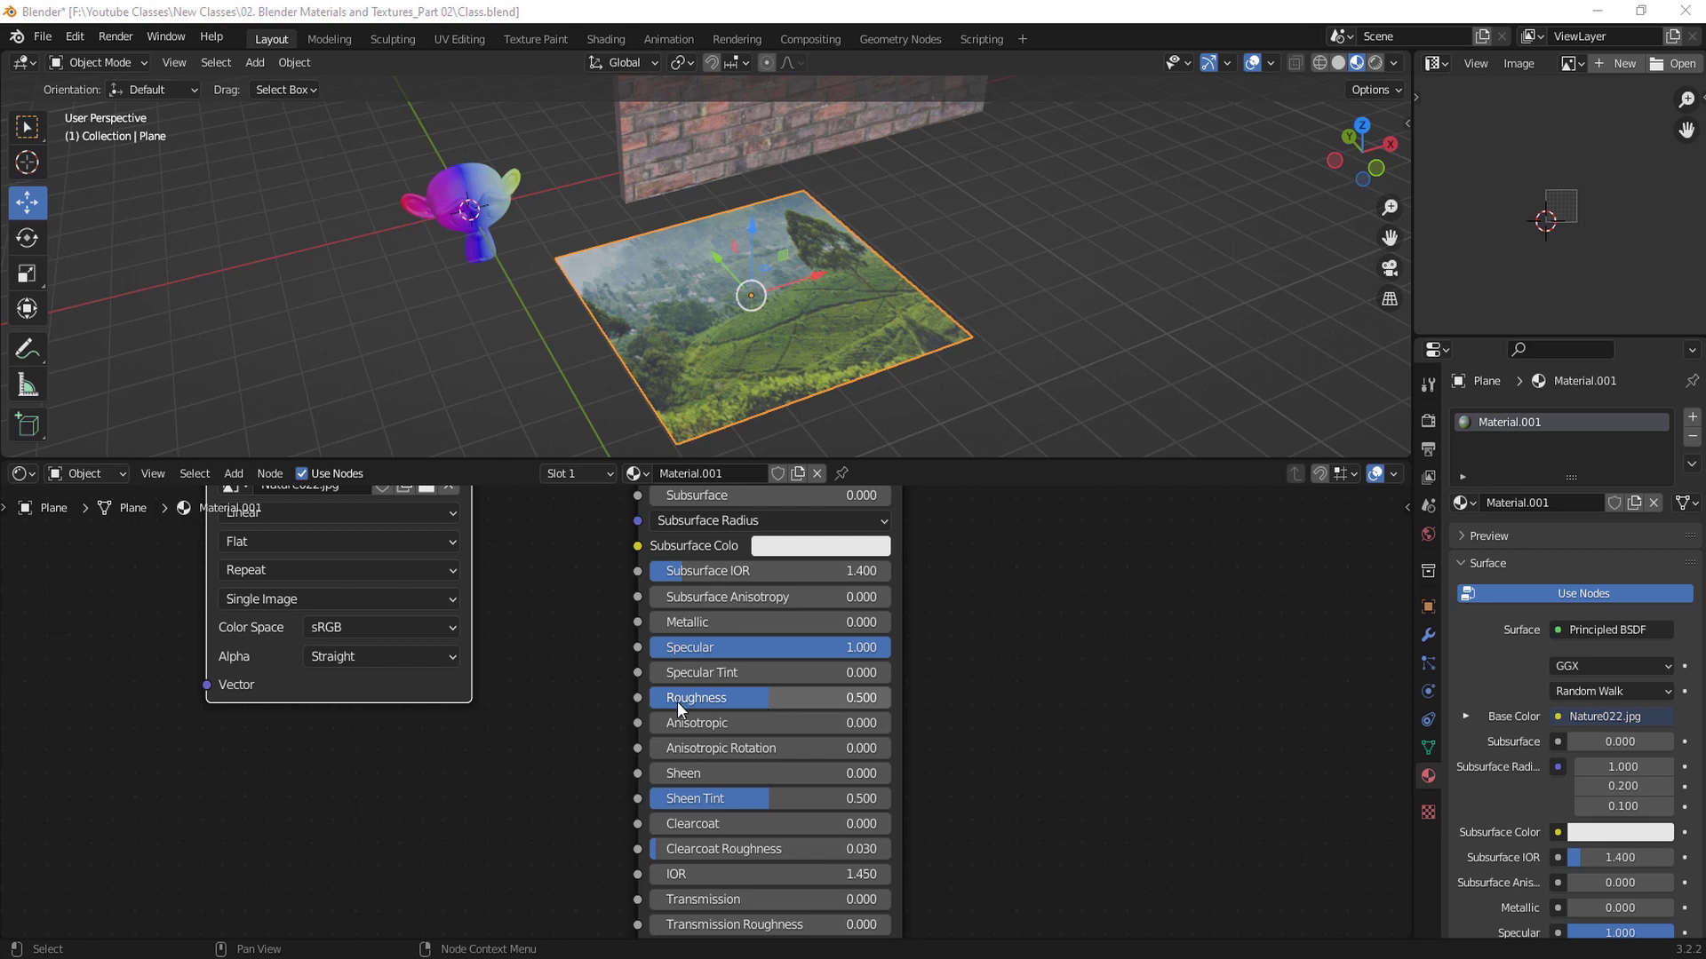
# Step: Set the plane's Roughness to 5 (clamped to 1.000), then open the k-rock roughness texture image
pyautogui.moveTo(754, 702)
pyautogui.mouseDown()
pyautogui.moveTo(635, 702)
pyautogui.moveTo(661, 769)
pyautogui.mouseUp()
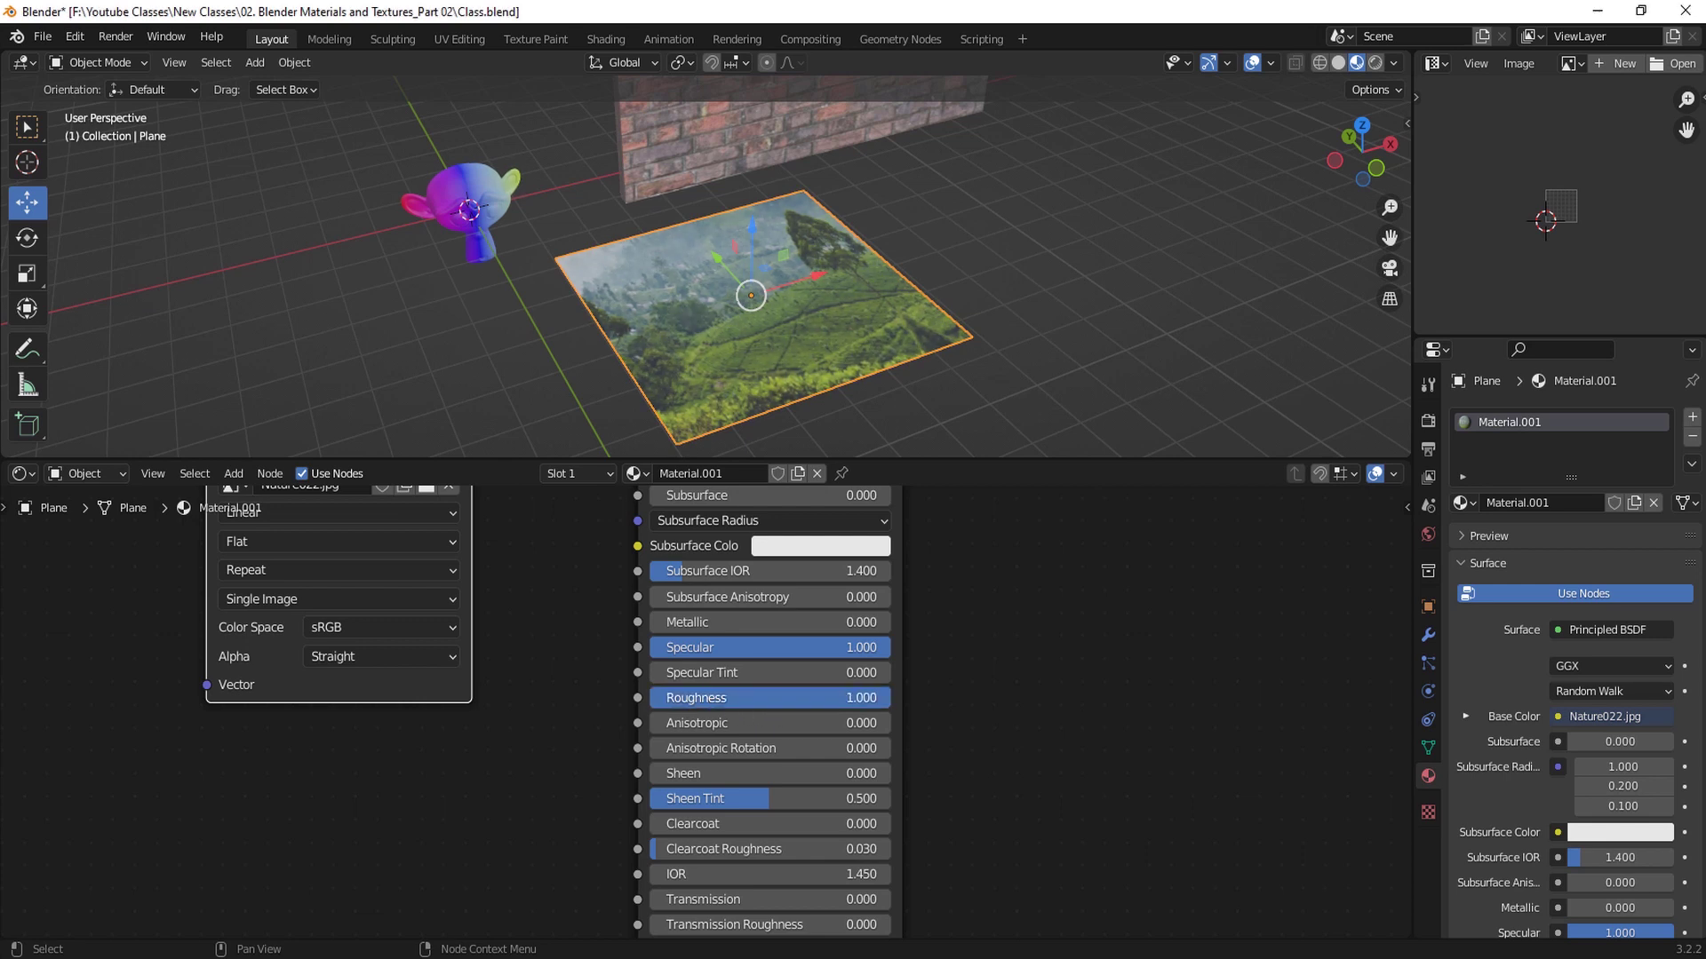
pyautogui.click(755, 698)
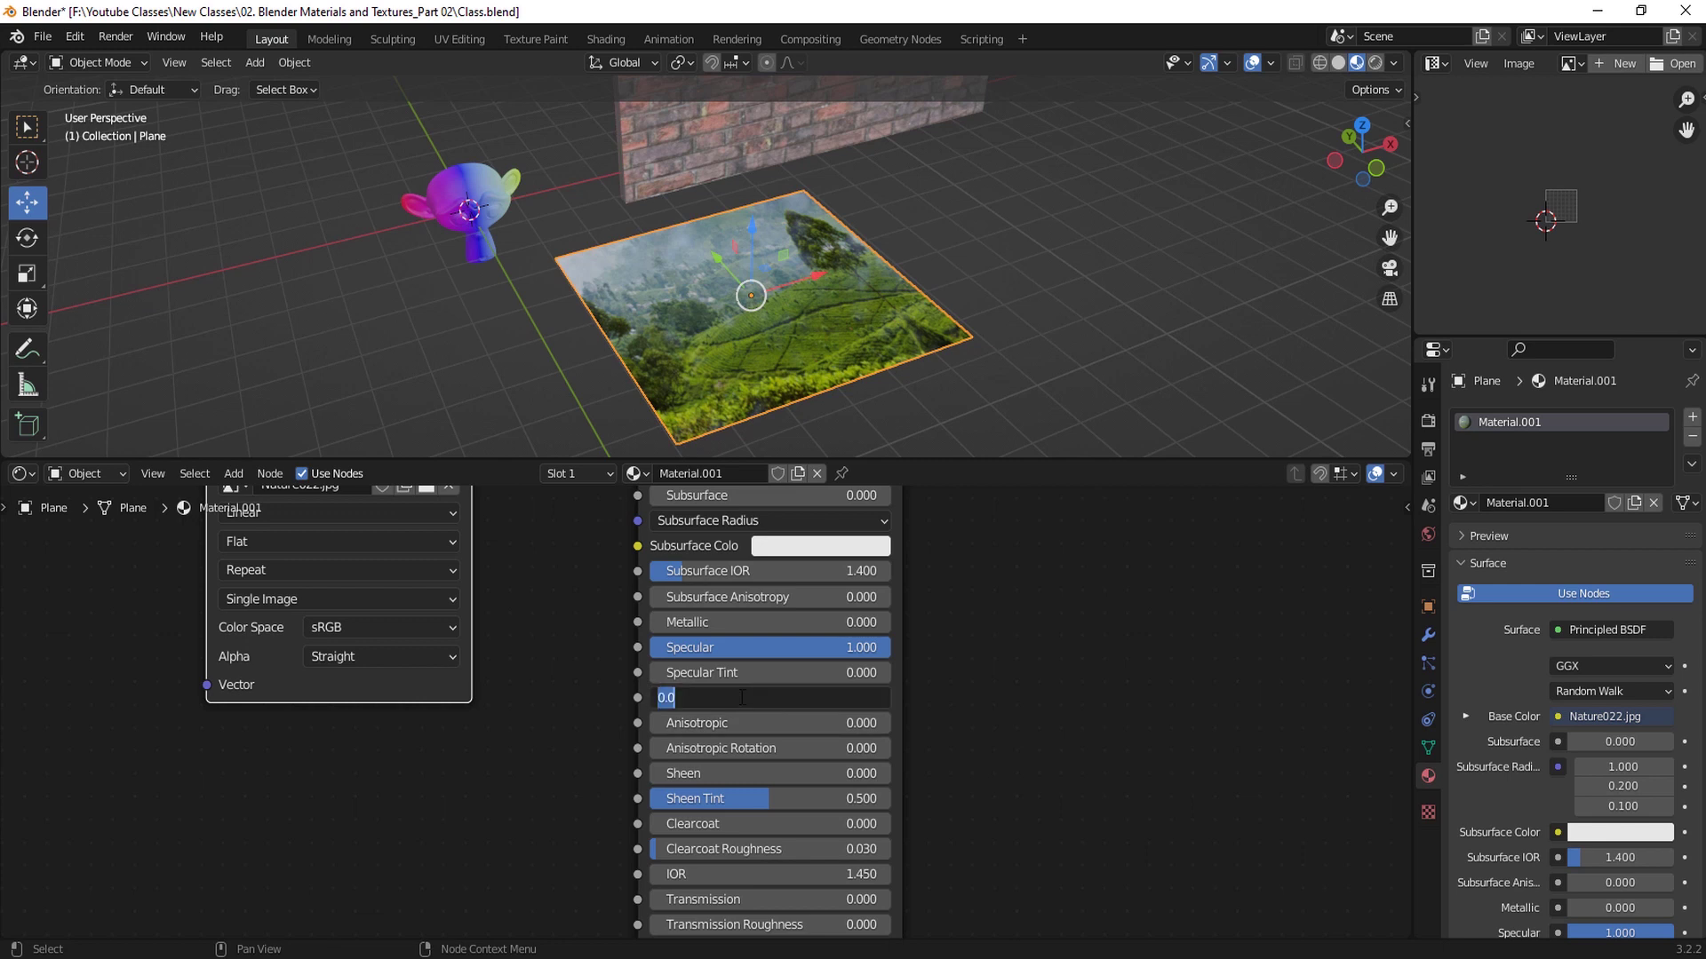
pyautogui.write('5')
pyautogui.press('Return')
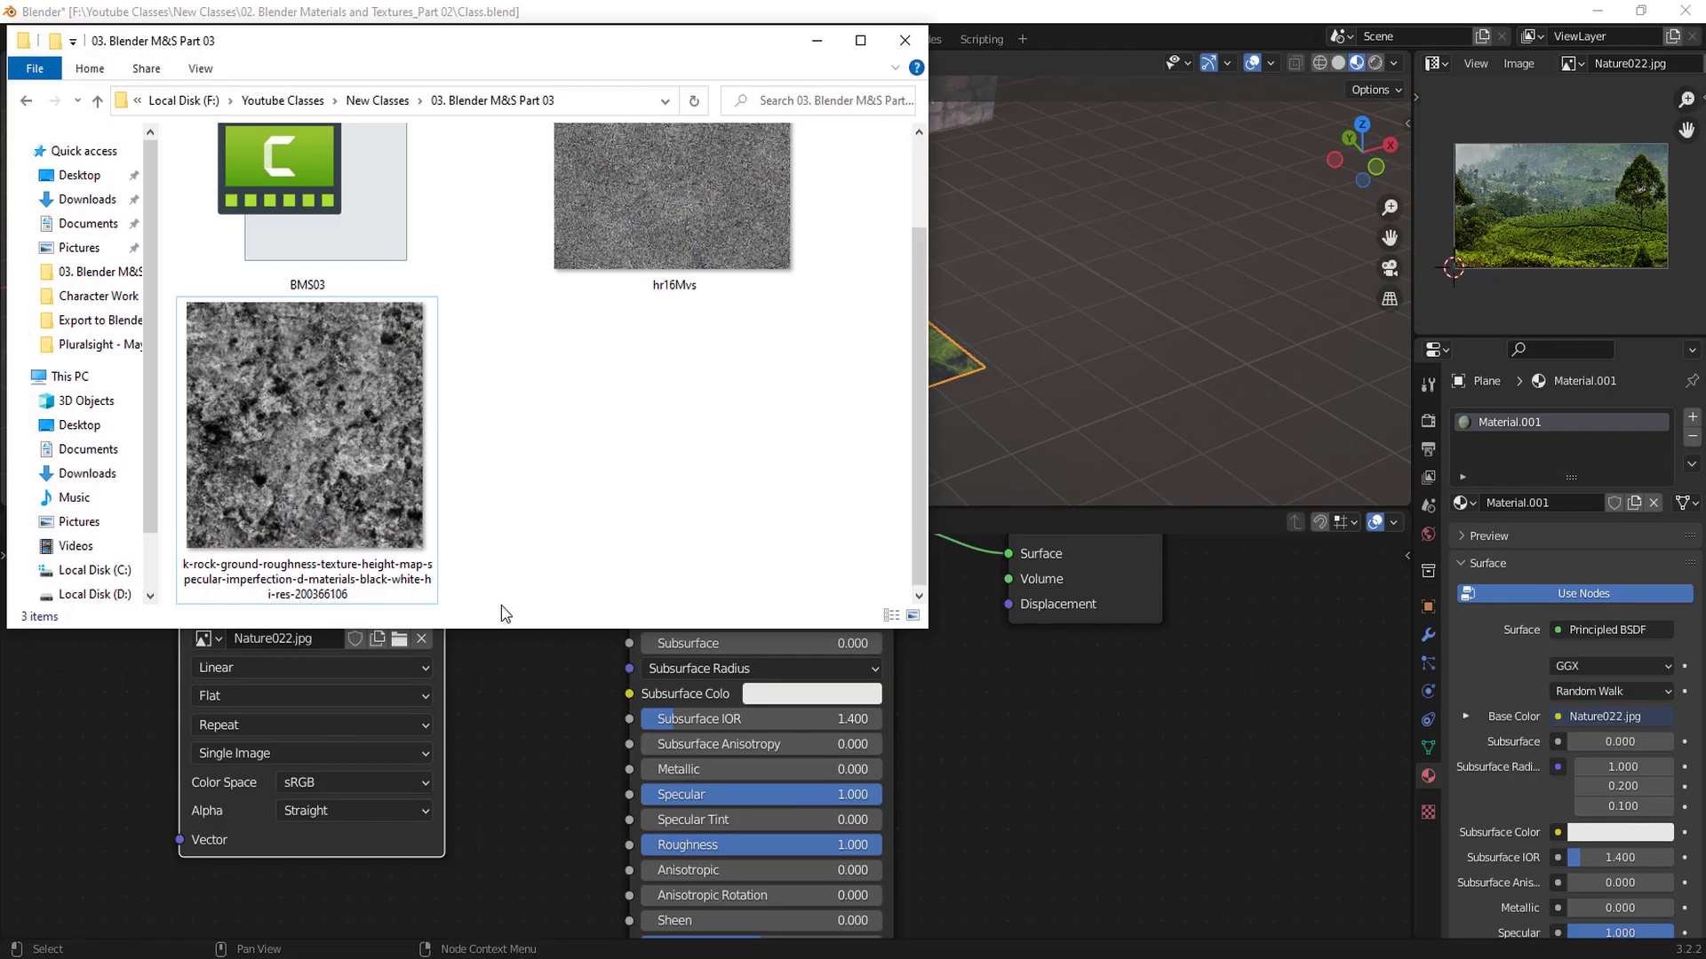
pyautogui.click(380, 372)
pyautogui.doubleClick(334, 396)
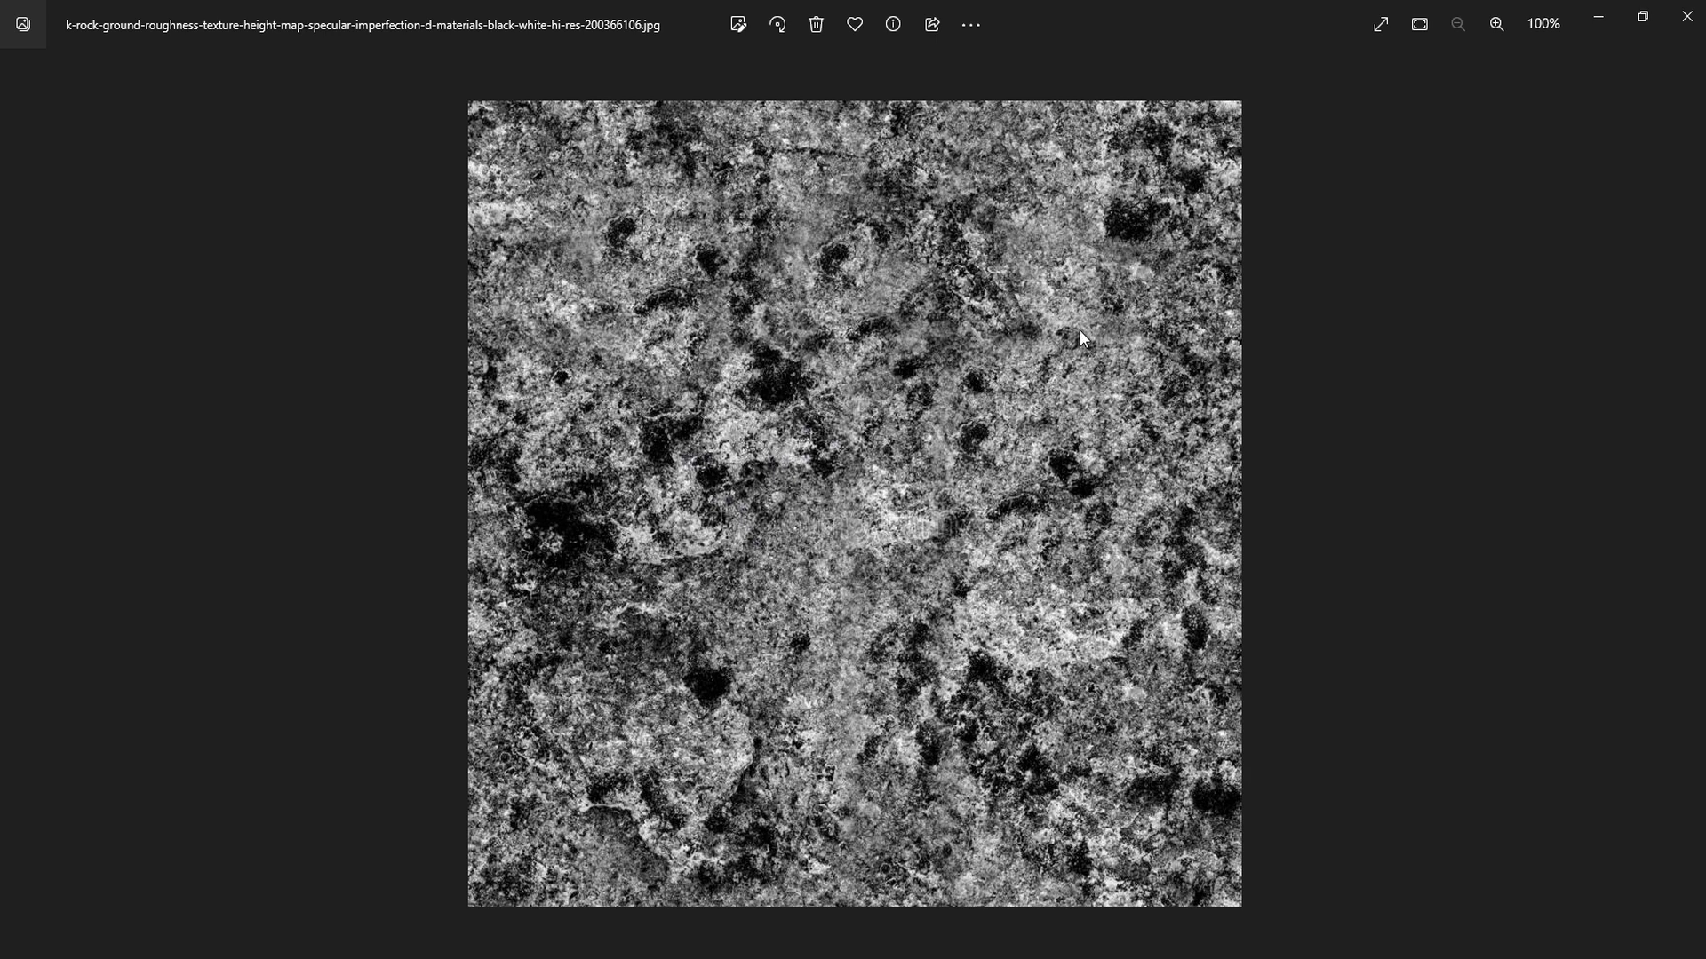
# Step: Minimize the Photos viewer showing the rock texture to return to Blender
pyautogui.click(1599, 16)
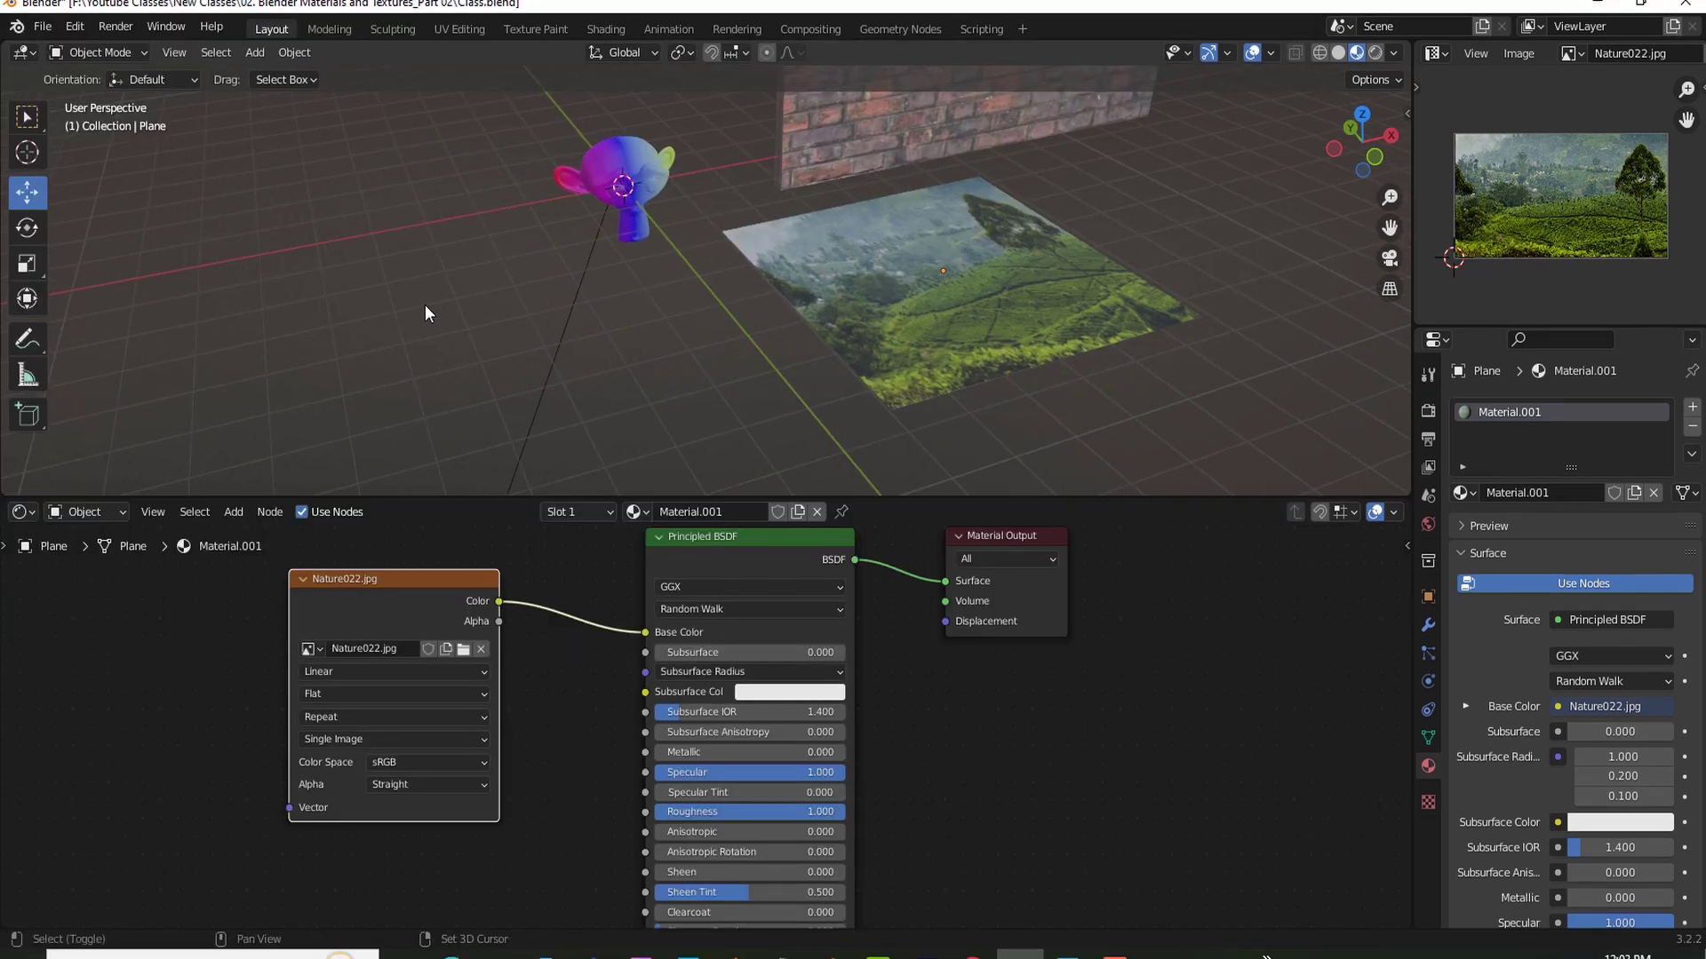
# Step: Add a UV Sphere, place it beside the monkey, and frame the view on it
pyautogui.hotkey('shift', 'a')
pyautogui.click(515, 365)
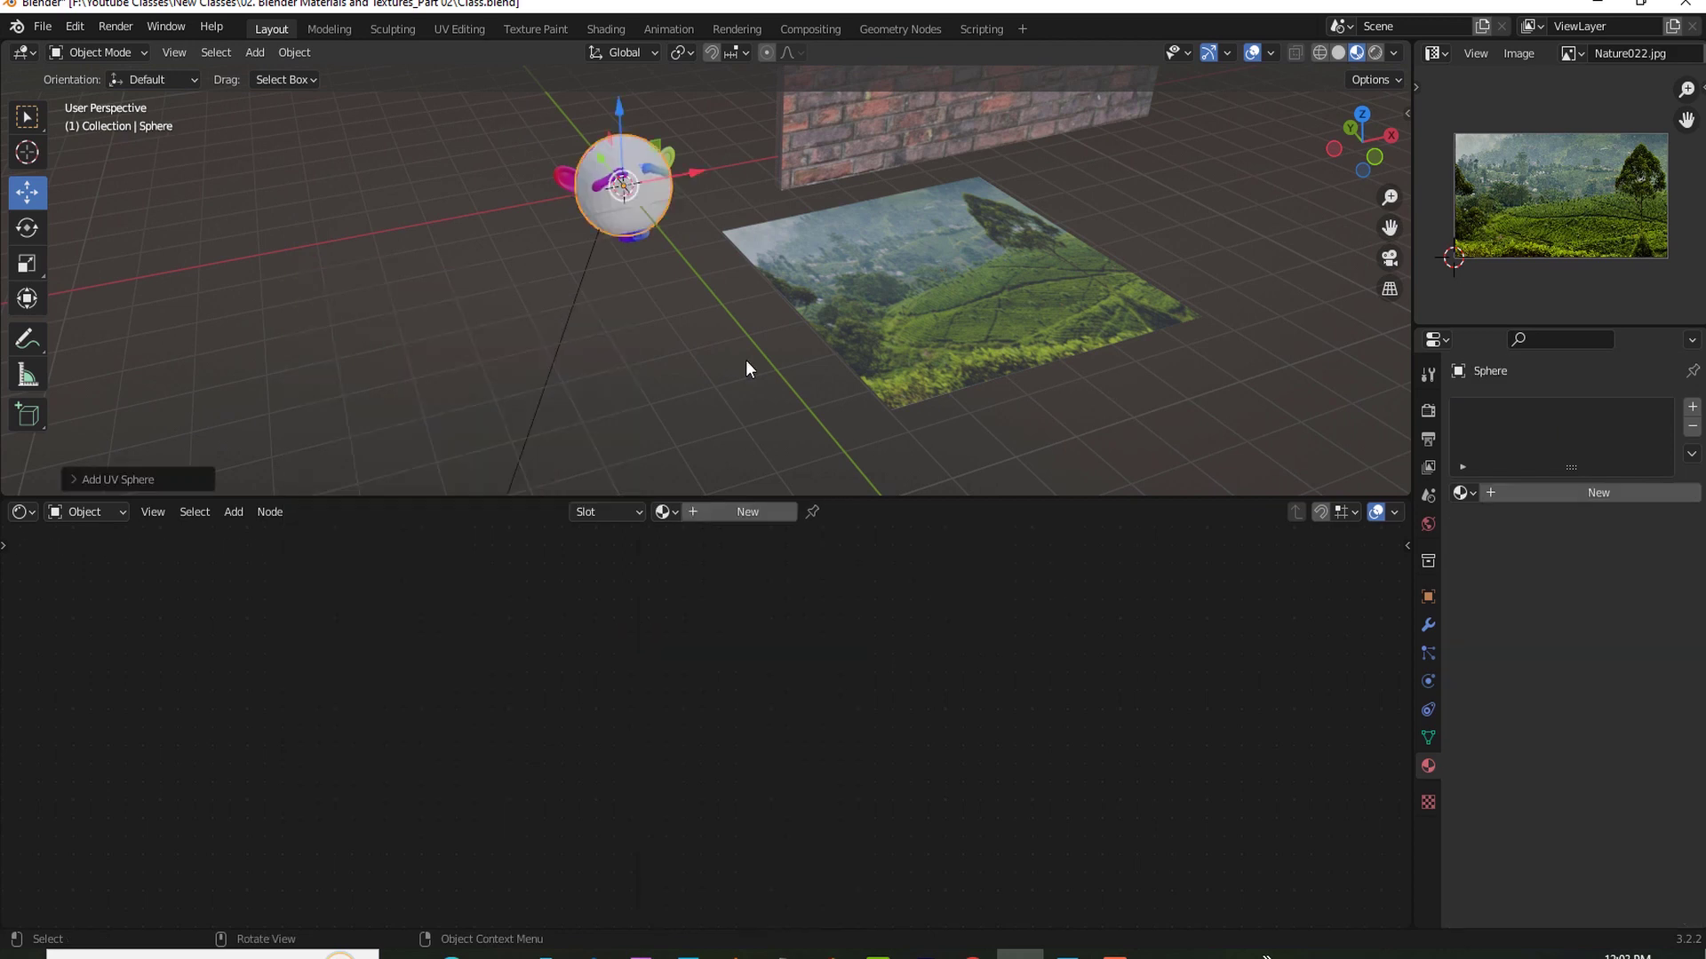
pyautogui.press('g')
pyautogui.click(449, 297)
pyautogui.scroll(-2, 449, 296)
pyautogui.press('g')
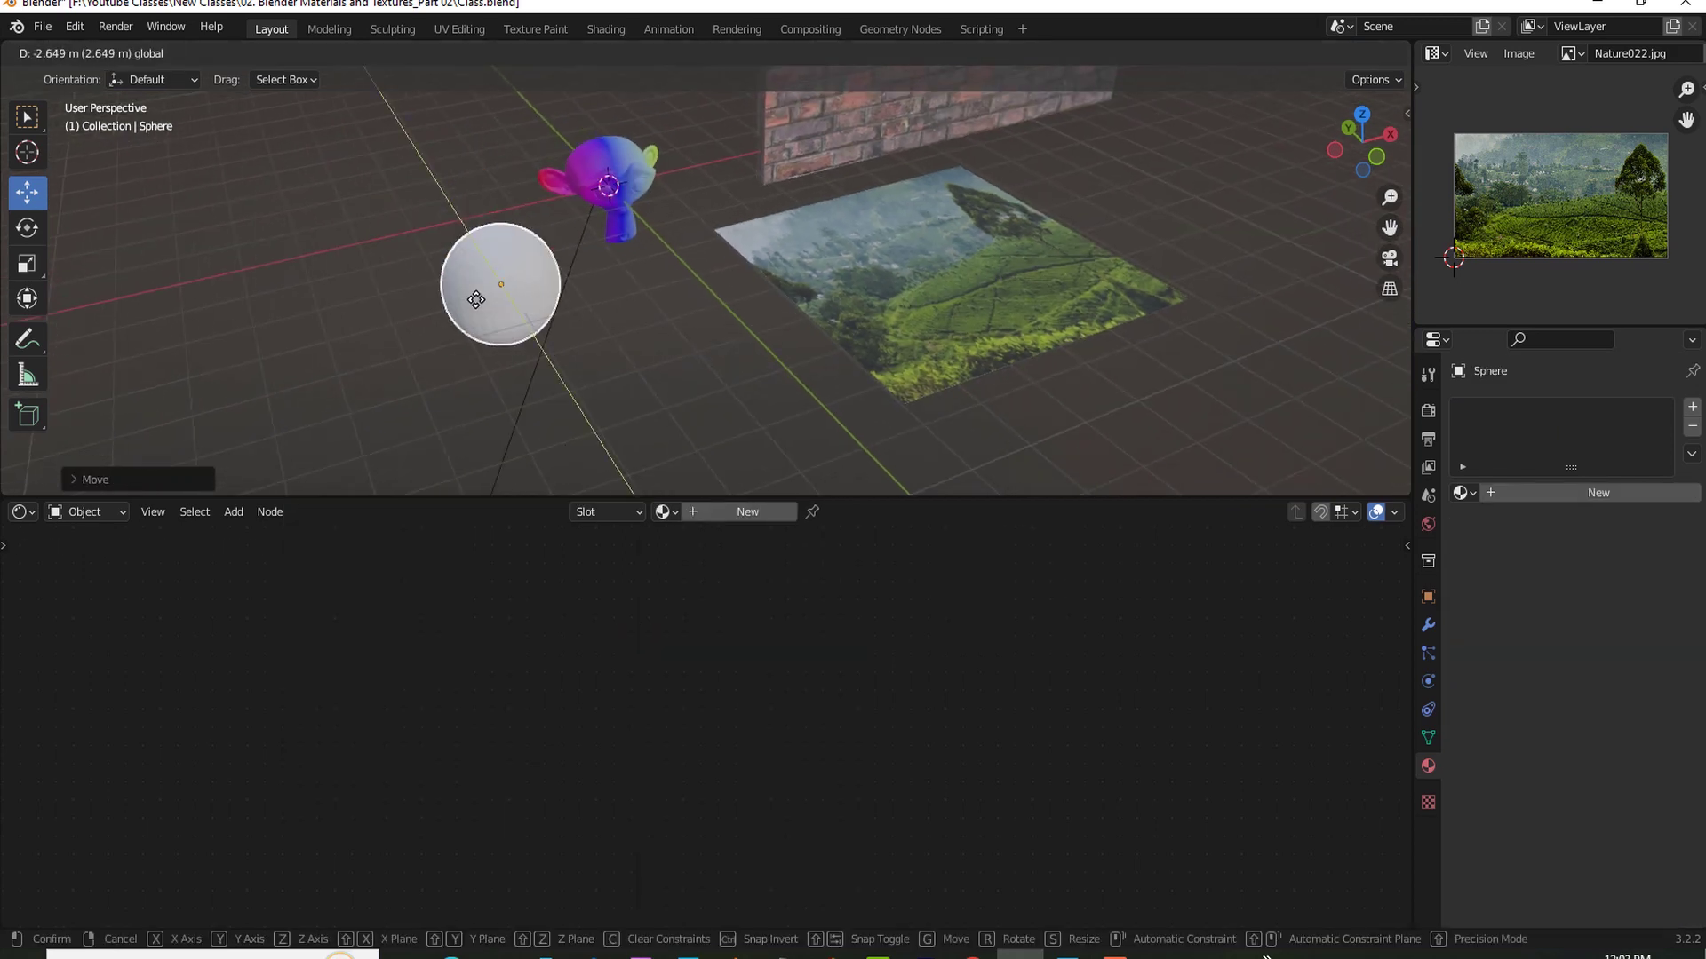
pyautogui.click(534, 345)
pyautogui.press('KP_Decimal')
pyautogui.moveTo(606, 323); pyautogui.dragTo(723, 360, button='middle')
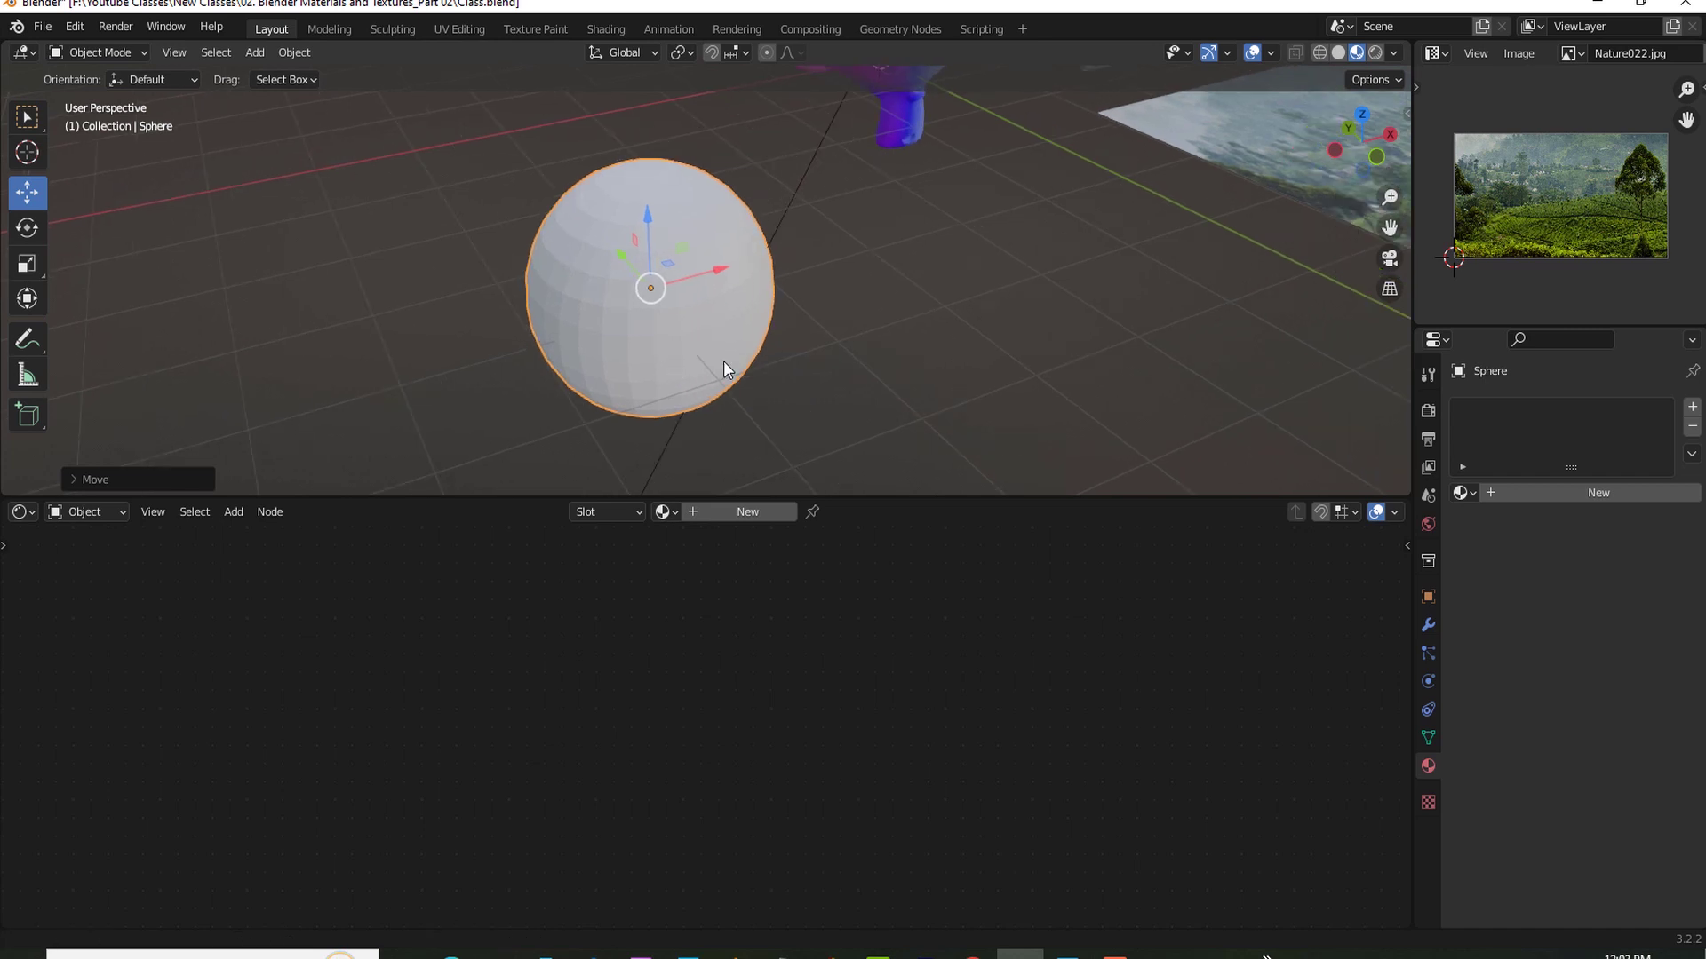
# Step: Subdivide the sphere at level 2, shade it smooth, and create Material.005
pyautogui.hotkey('ctrl', '2')
pyautogui.moveTo(791, 407); pyautogui.dragTo(738, 412, button='middle')
pyautogui.rightClick(738, 305)
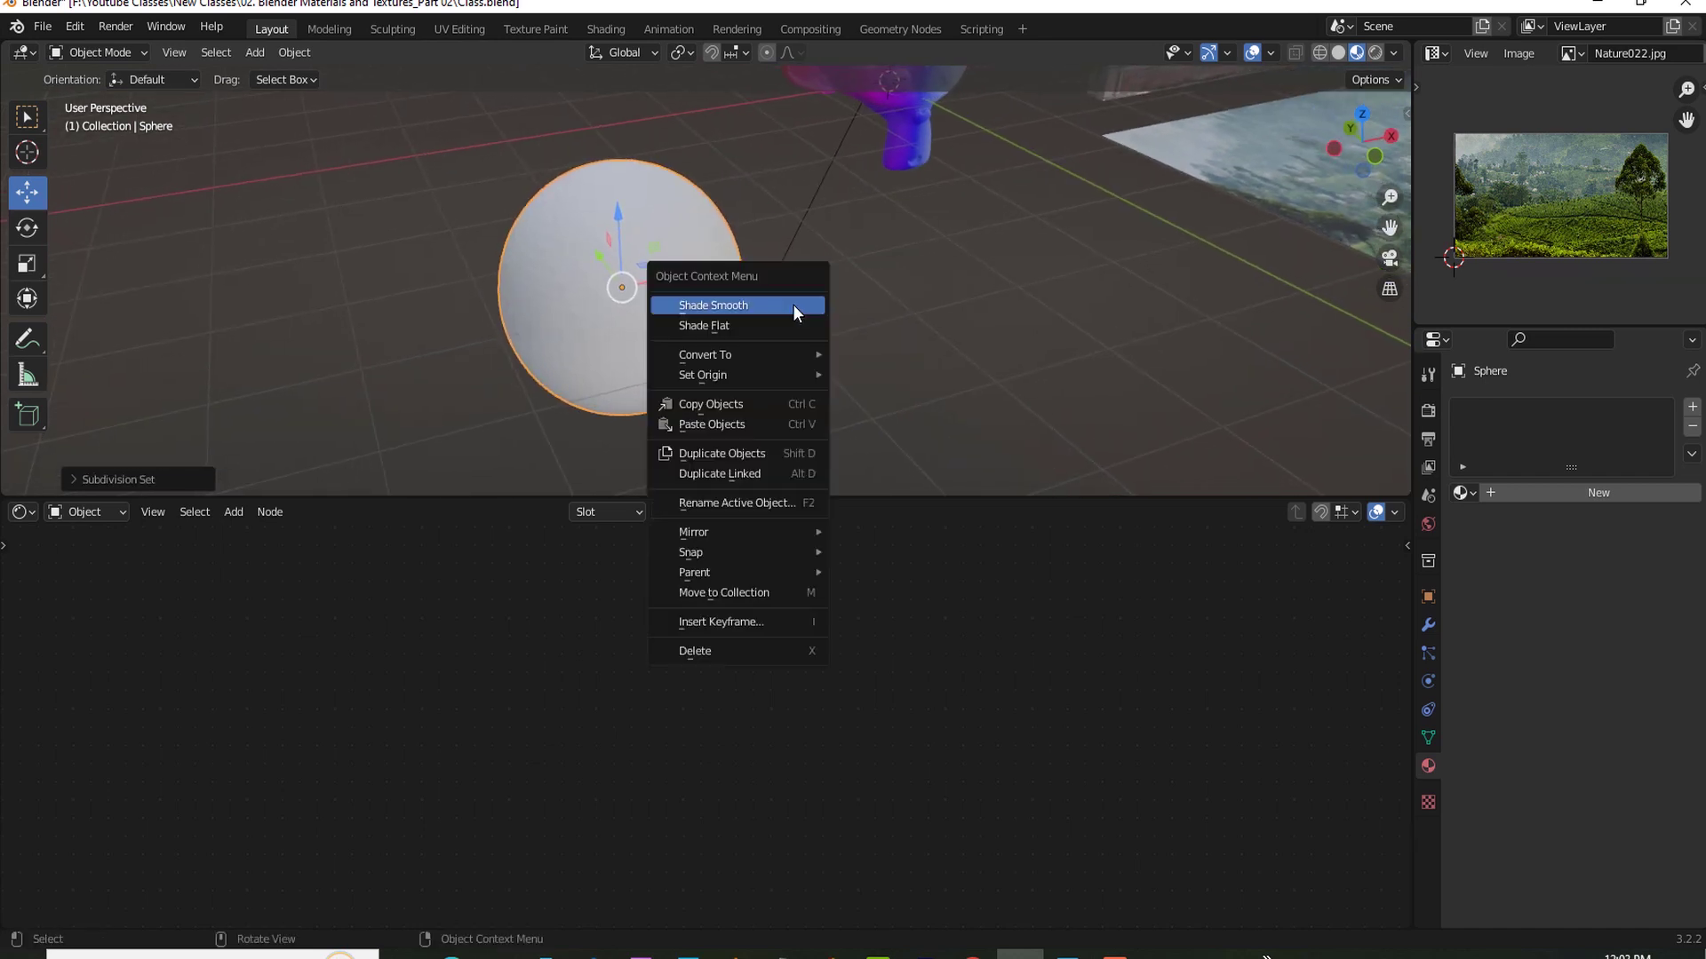
pyautogui.click(704, 306)
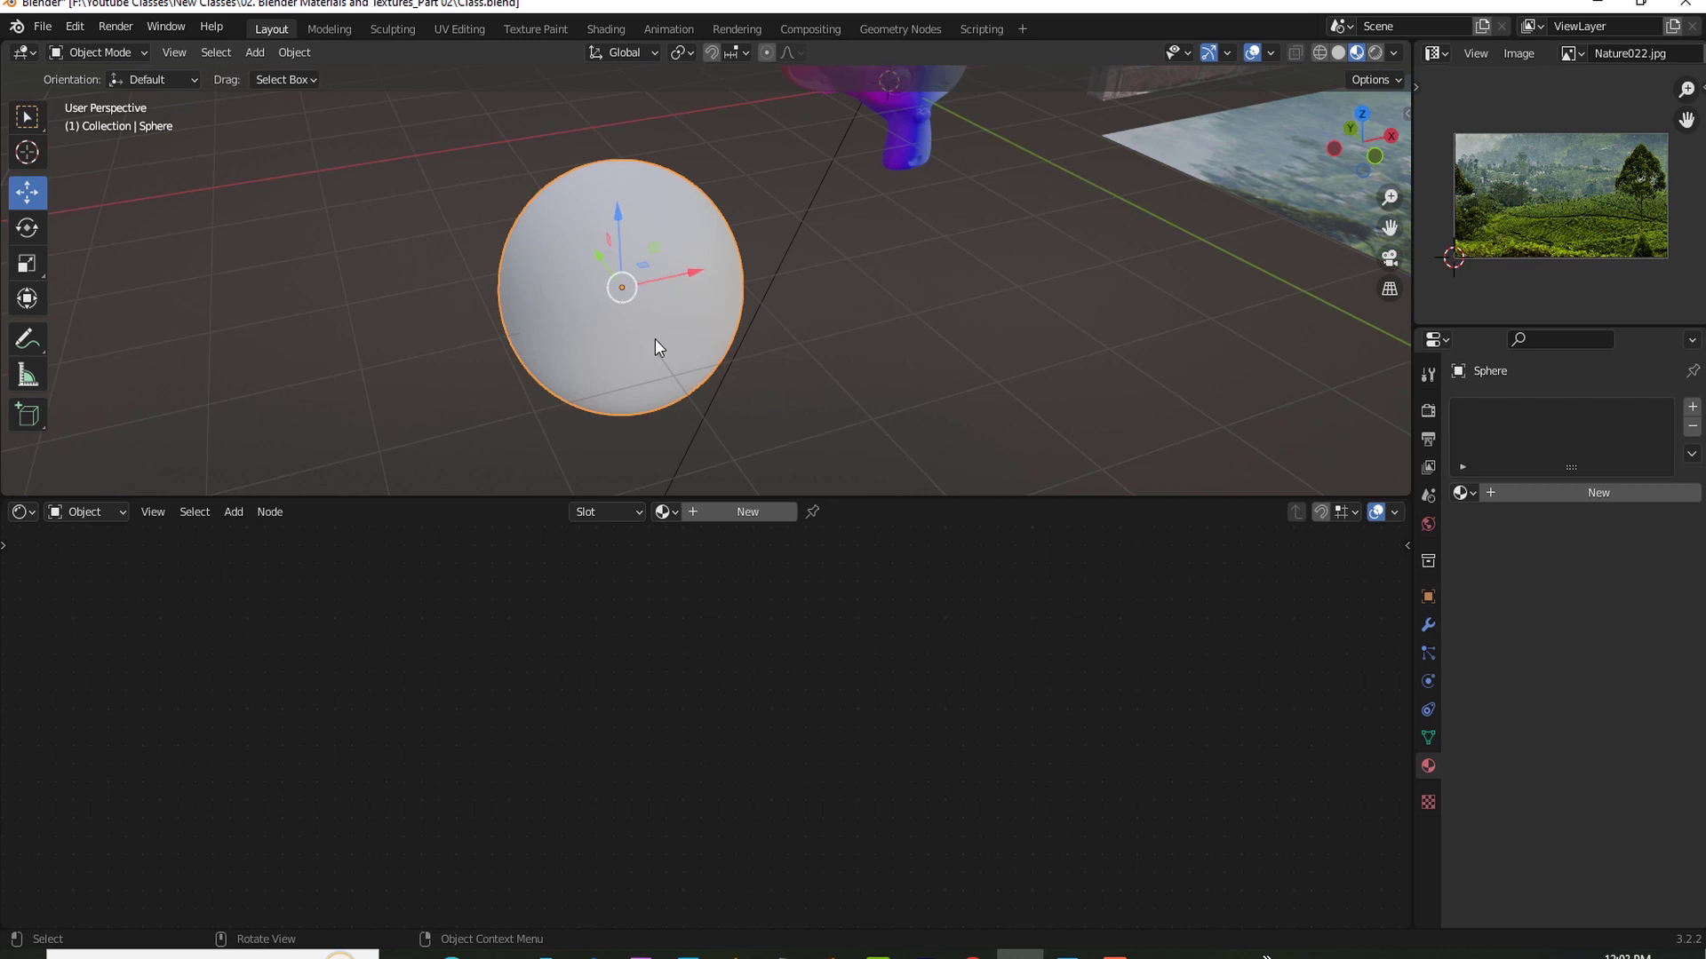
pyautogui.click(1611, 496)
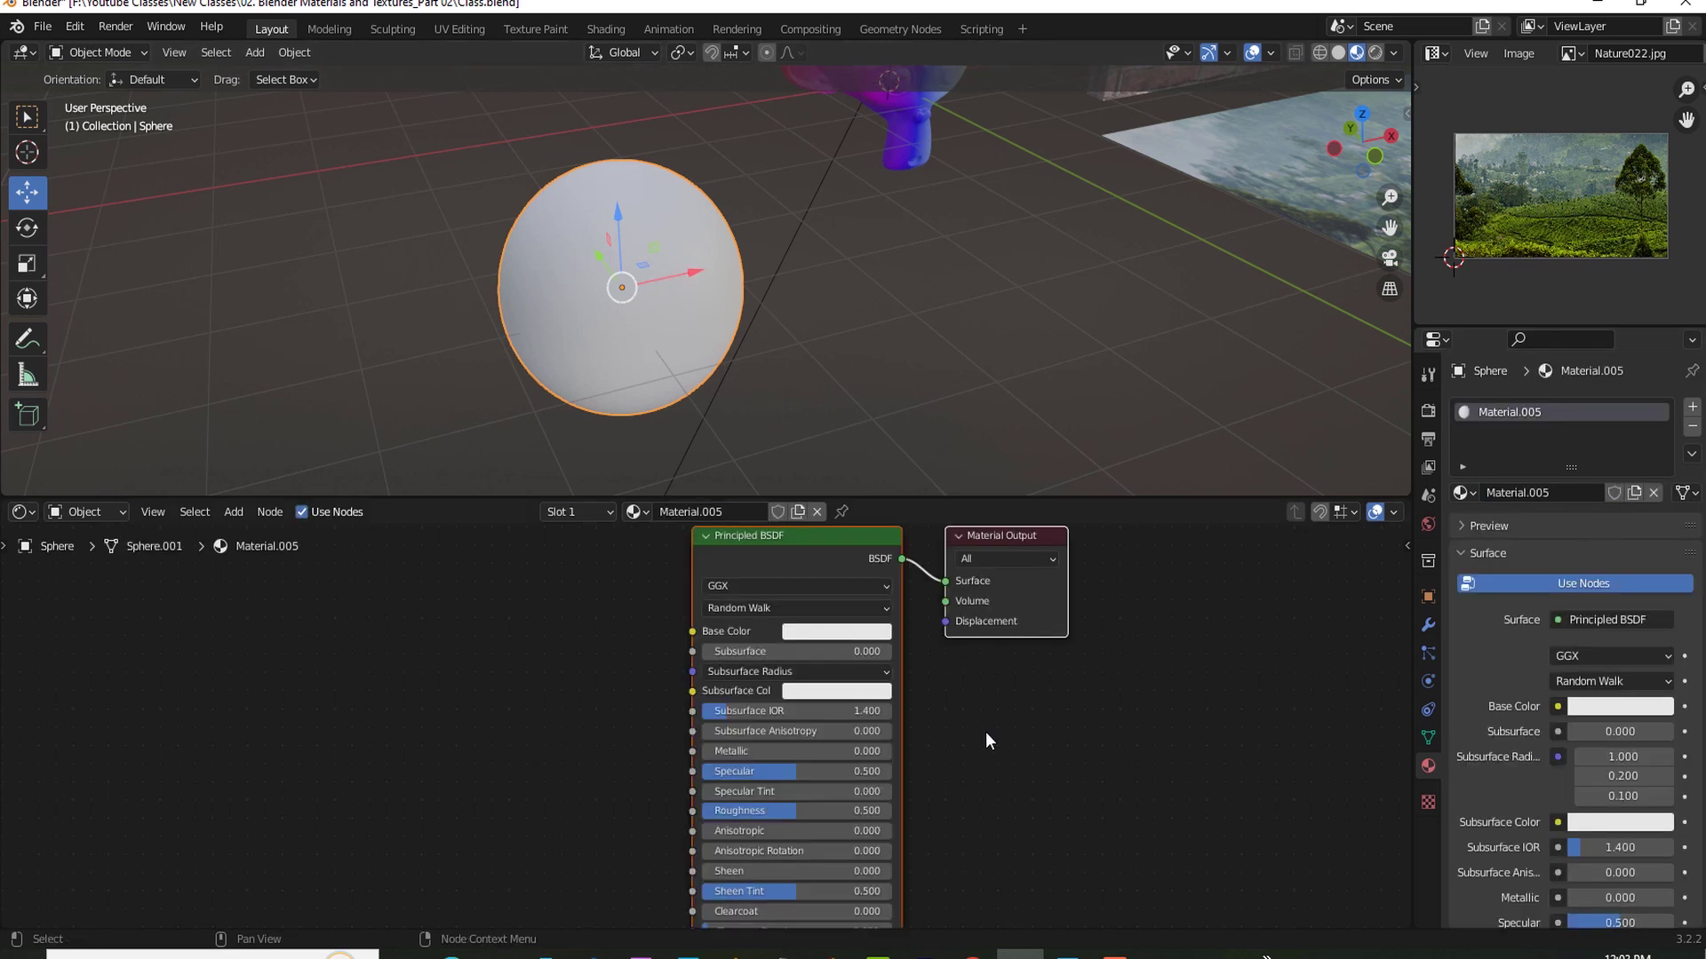
# Step: Give Material.005 a yellow-orange Base Color, Metallic 1.000 and Roughness 0.000
pyautogui.scroll(-2, 984, 738)
pyautogui.click(833, 640)
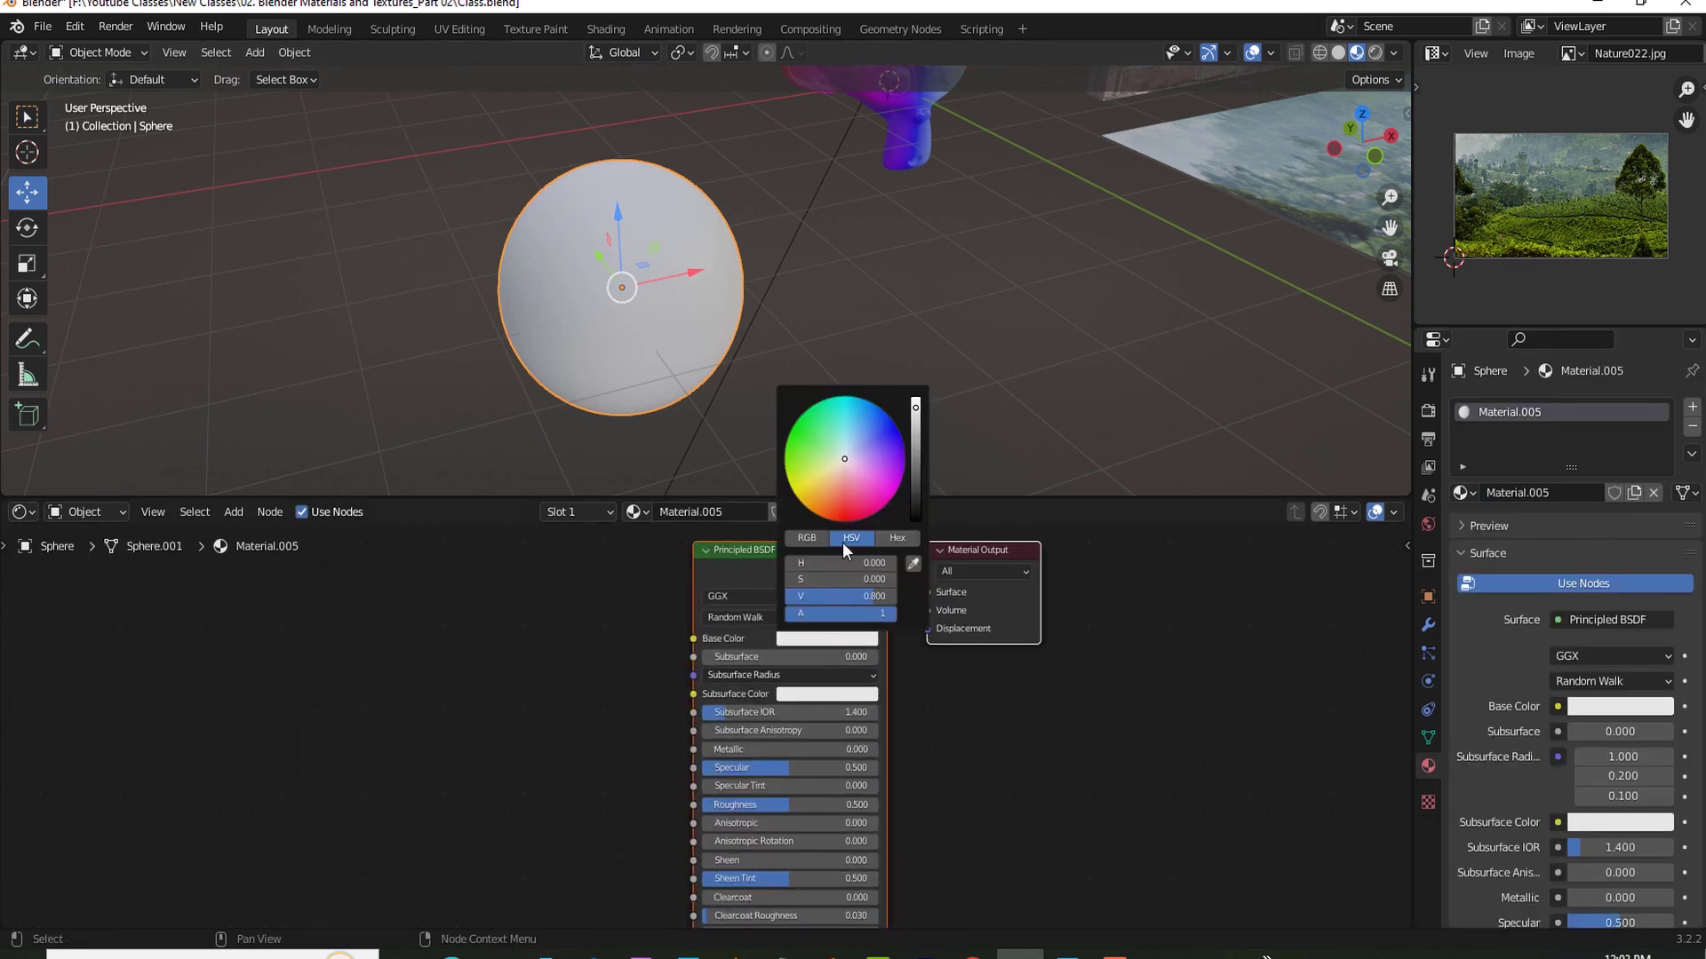
pyautogui.click(806, 499)
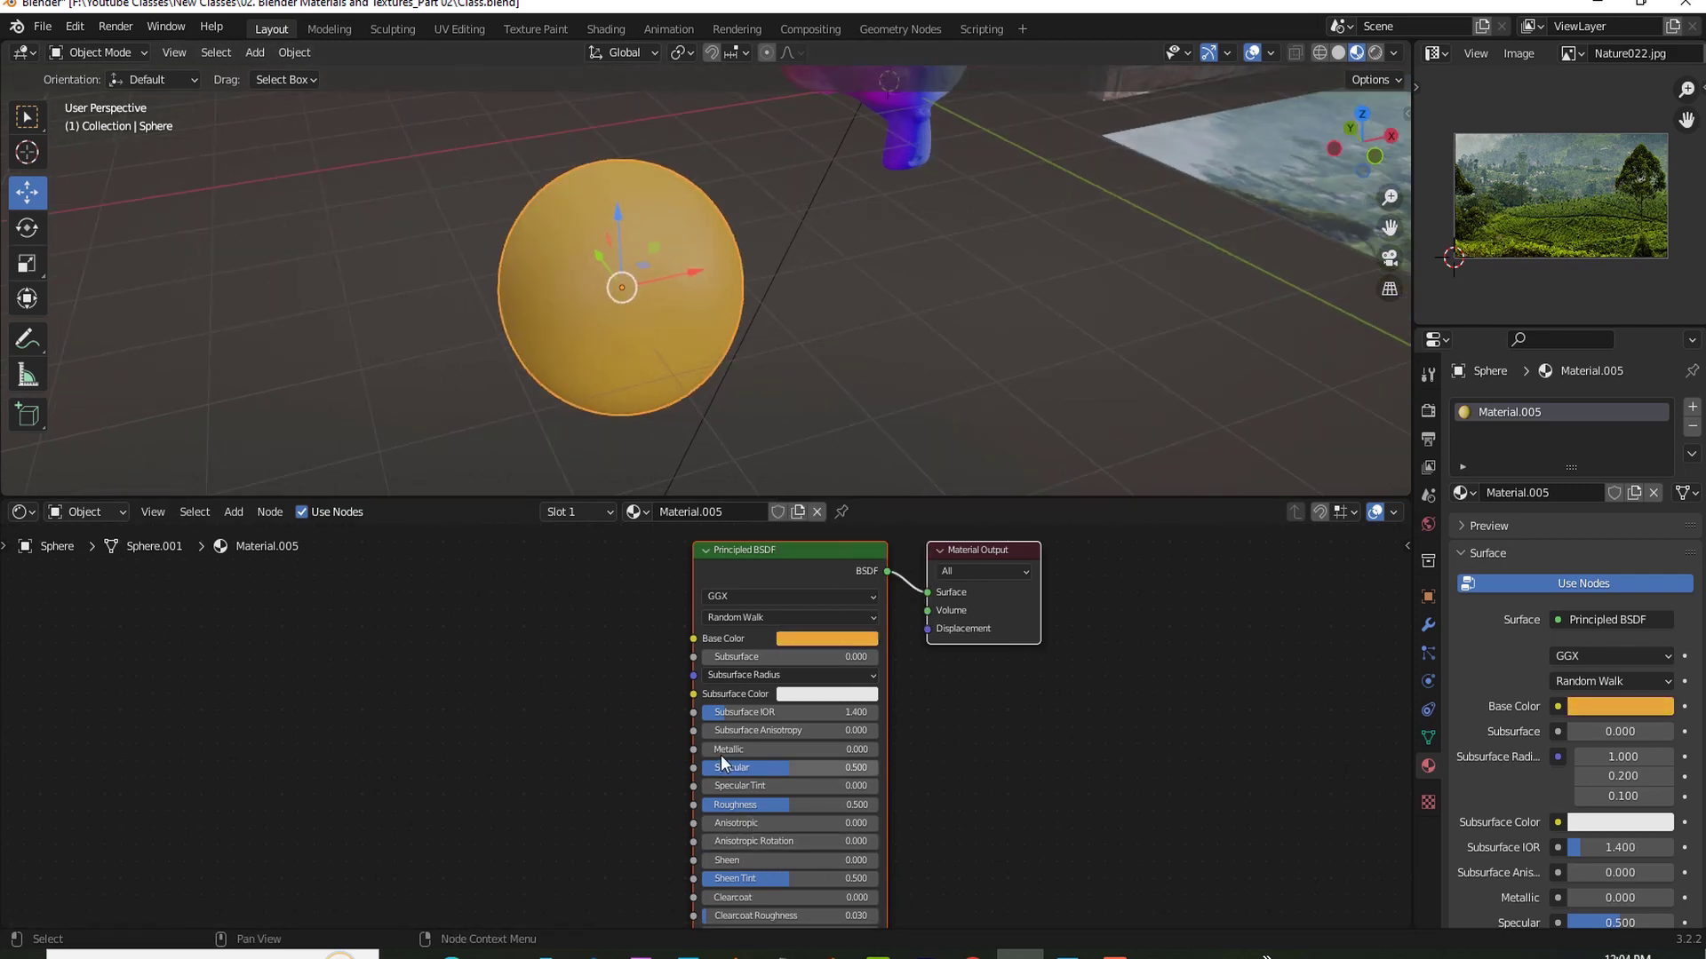
pyautogui.moveTo(712, 750); pyautogui.dragTo(875, 749)
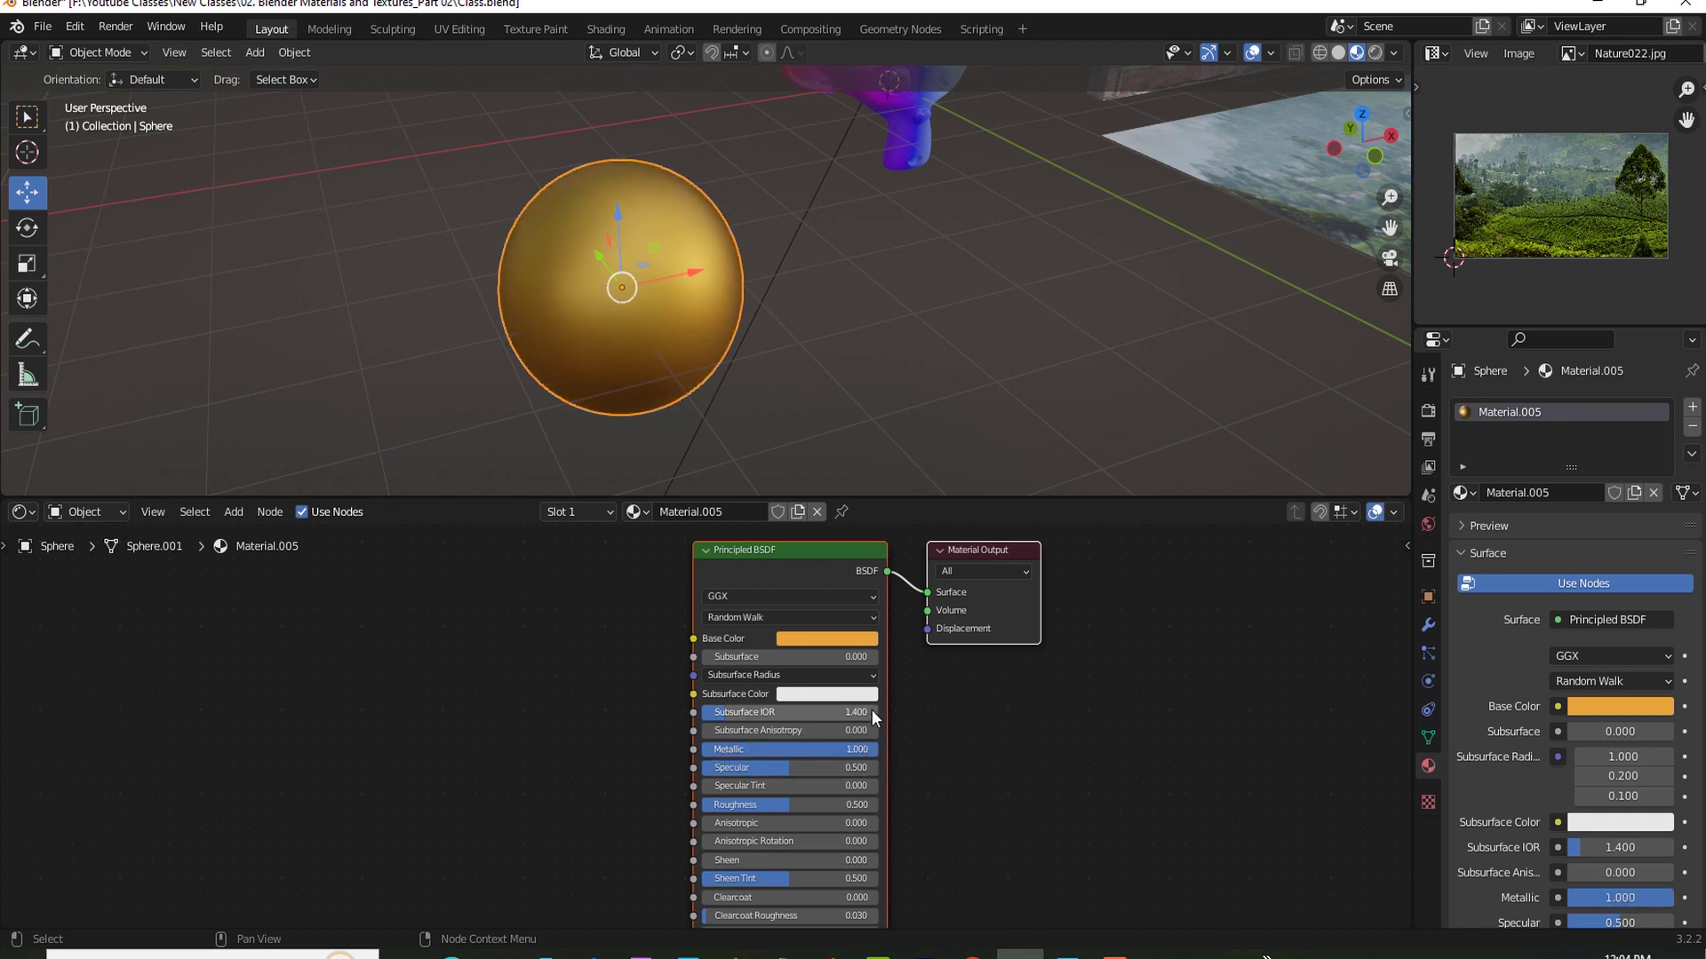
pyautogui.moveTo(786, 807)
pyautogui.mouseDown()
pyautogui.moveTo(701, 807)
pyautogui.moveTo(875, 805)
pyautogui.mouseUp()
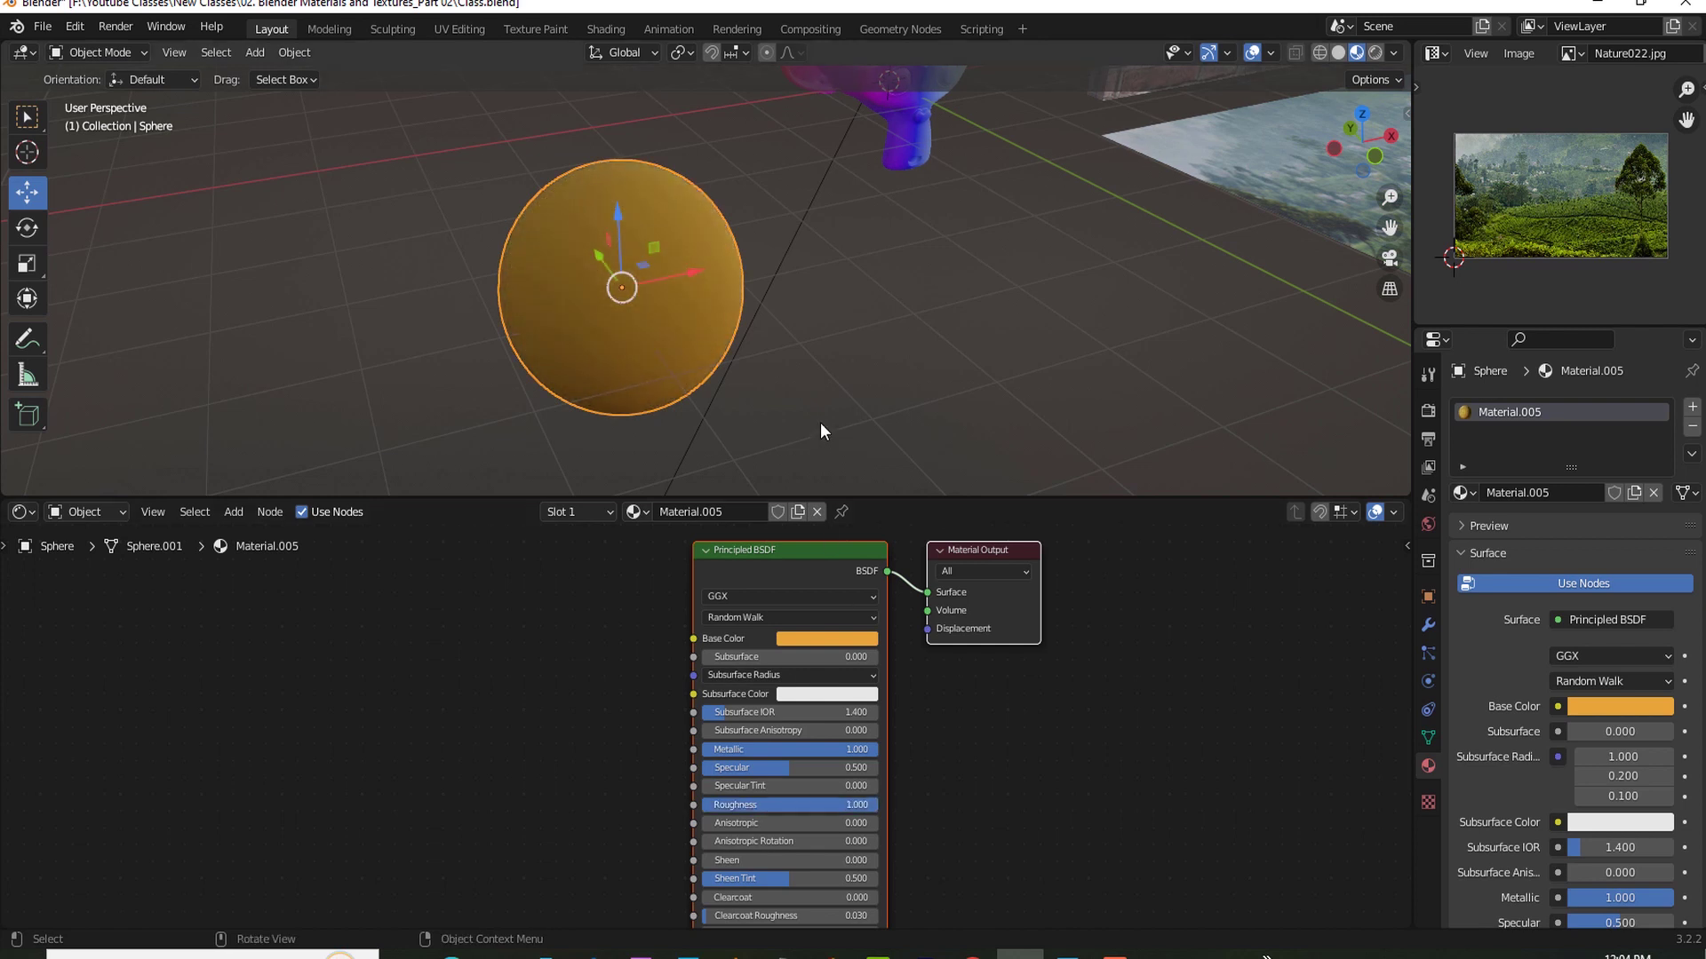
pyautogui.scroll(1, 734, 391)
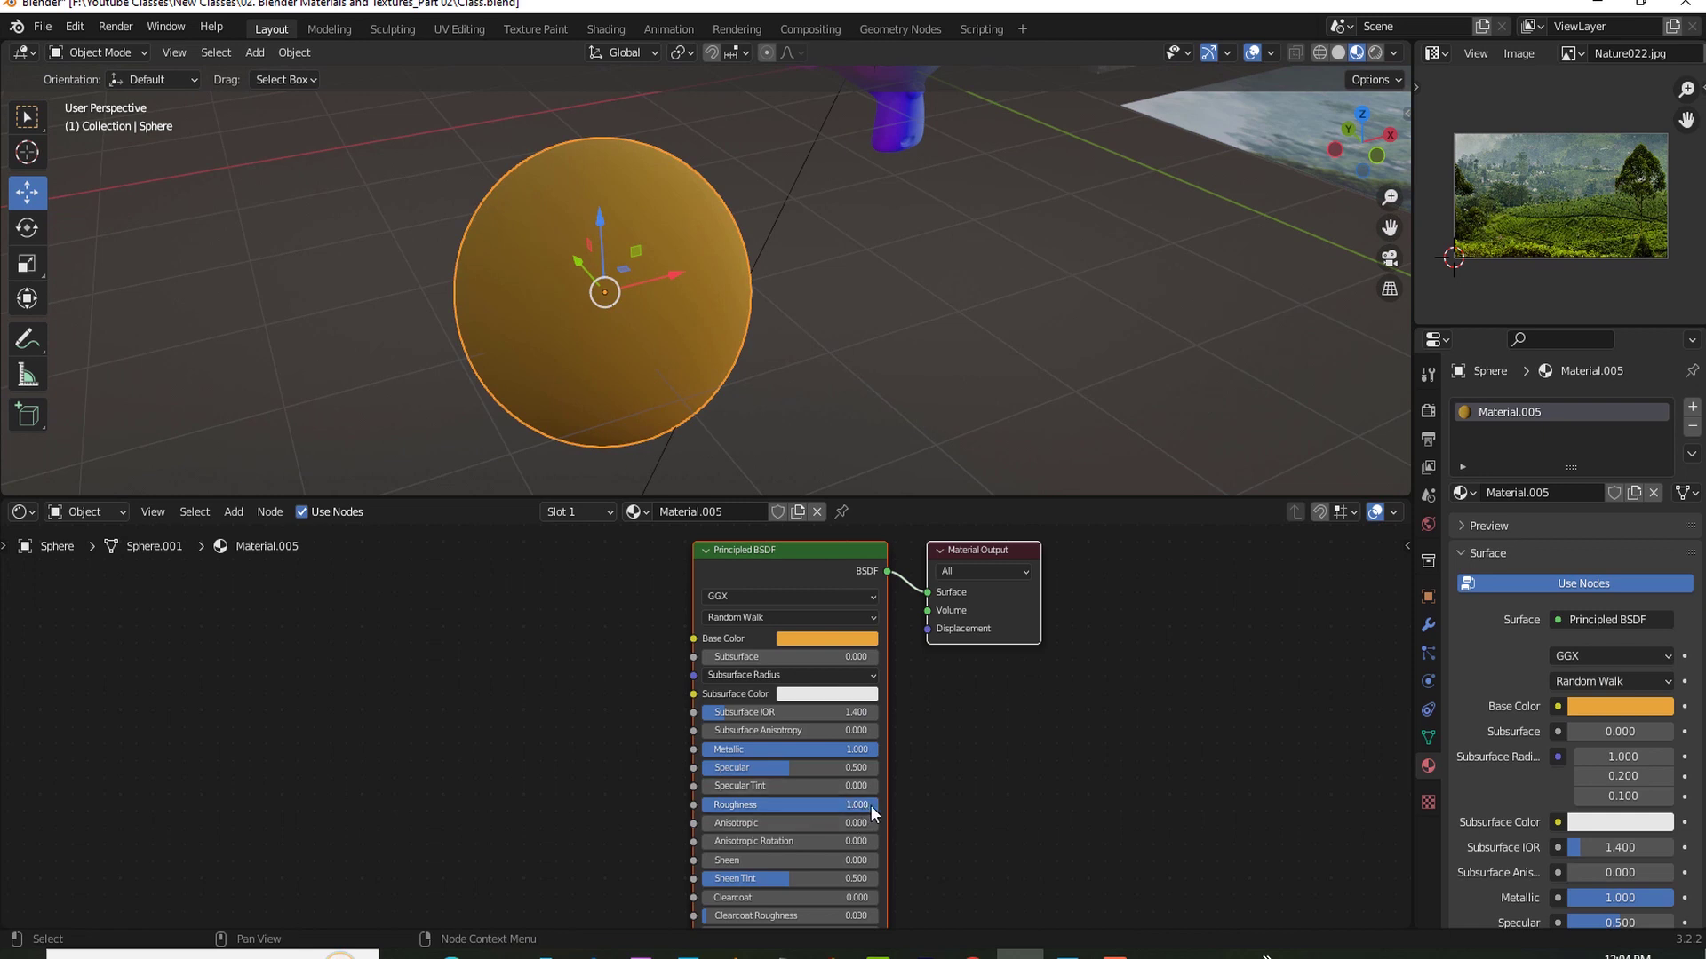
pyautogui.moveTo(871, 805); pyautogui.dragTo(704, 805)
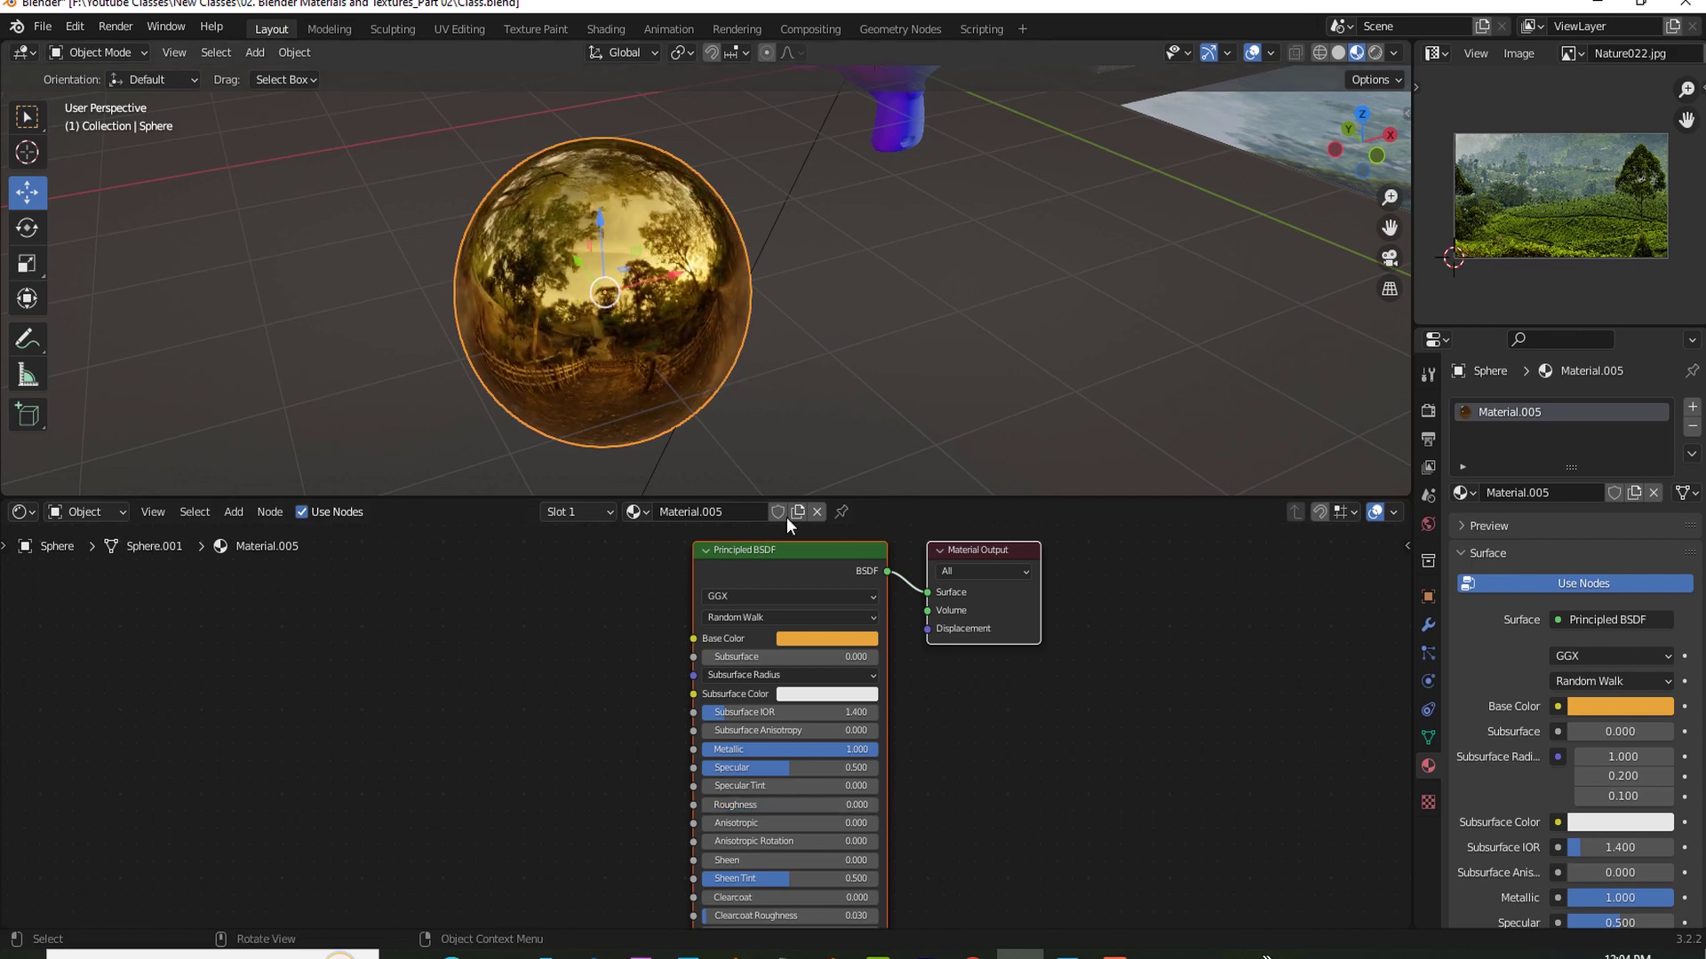
pyautogui.moveTo(739, 391)
pyautogui.mouseDown(button='middle')
pyautogui.moveTo(769, 364)
pyautogui.moveTo(716, 375)
pyautogui.moveTo(714, 399)
pyautogui.mouseUp(button='middle')
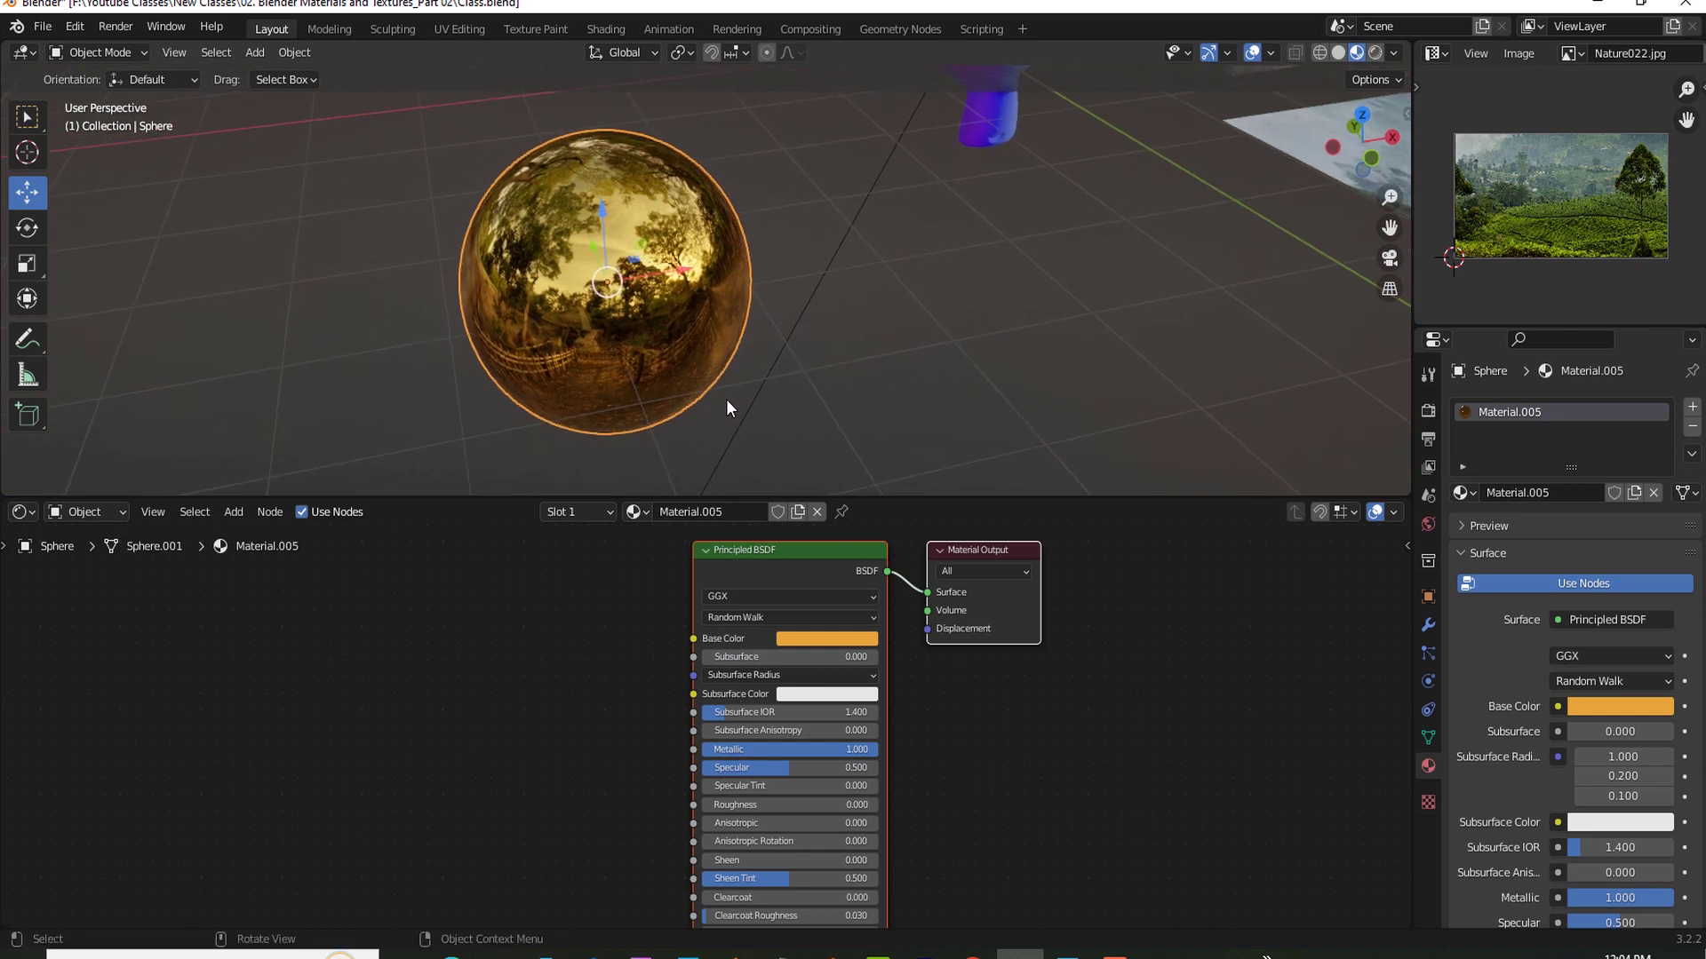
pyautogui.scroll(1, 727, 400)
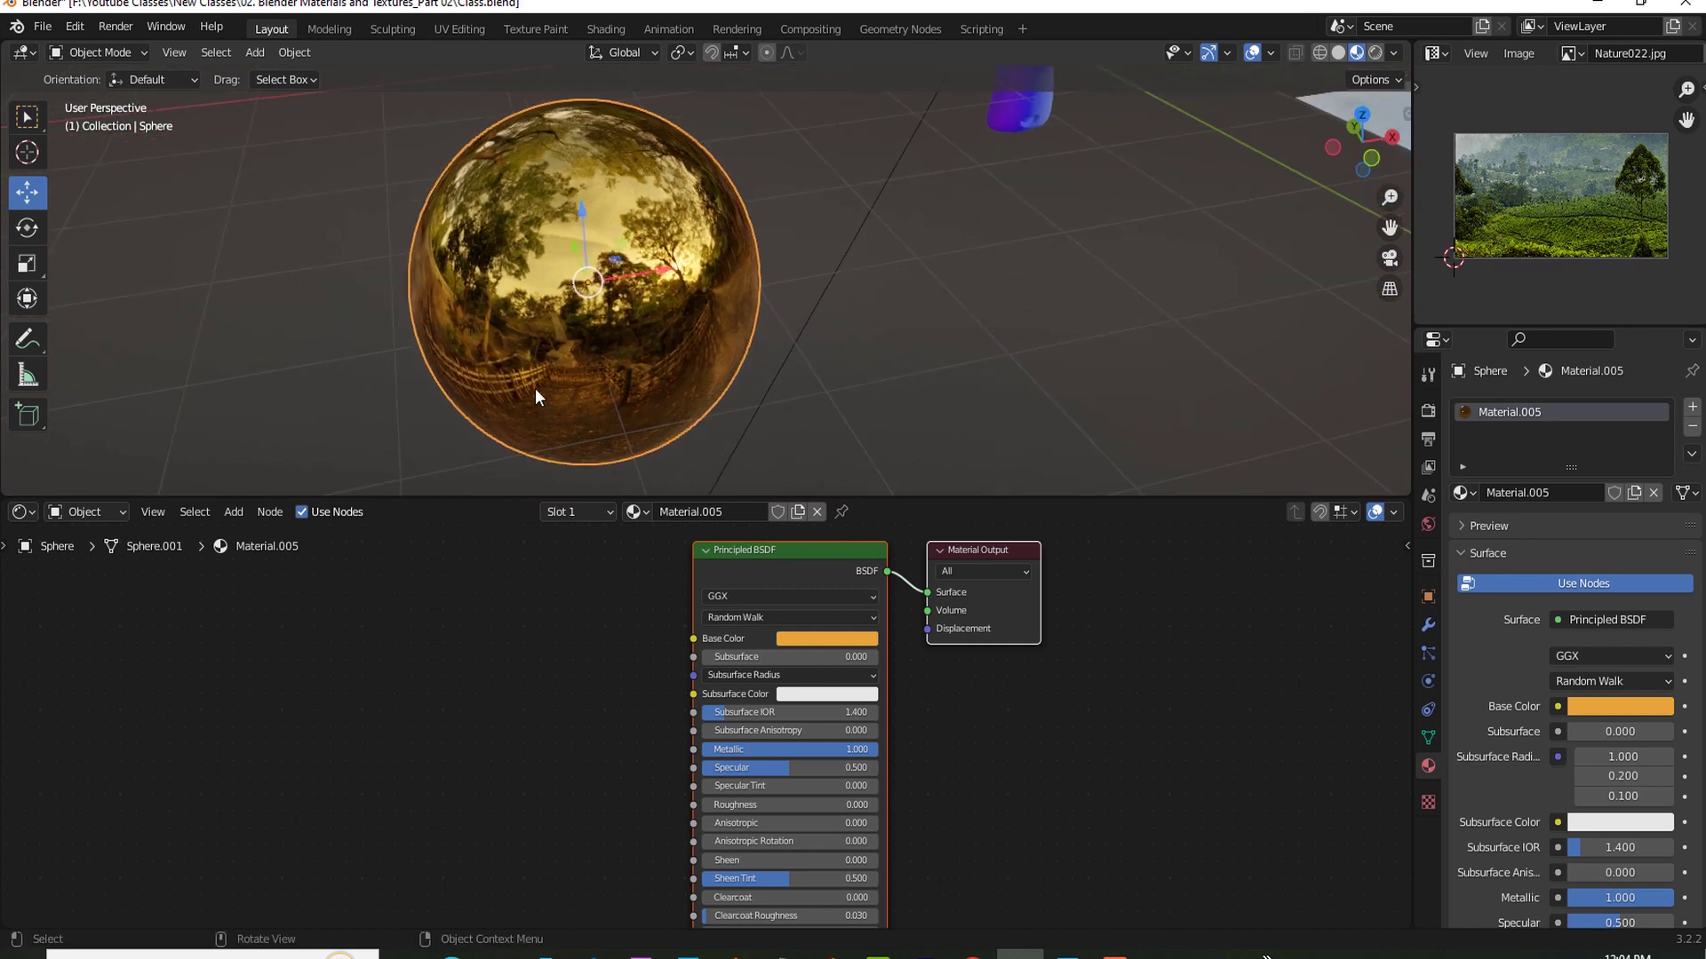
pyautogui.scroll(-1, 702, 382)
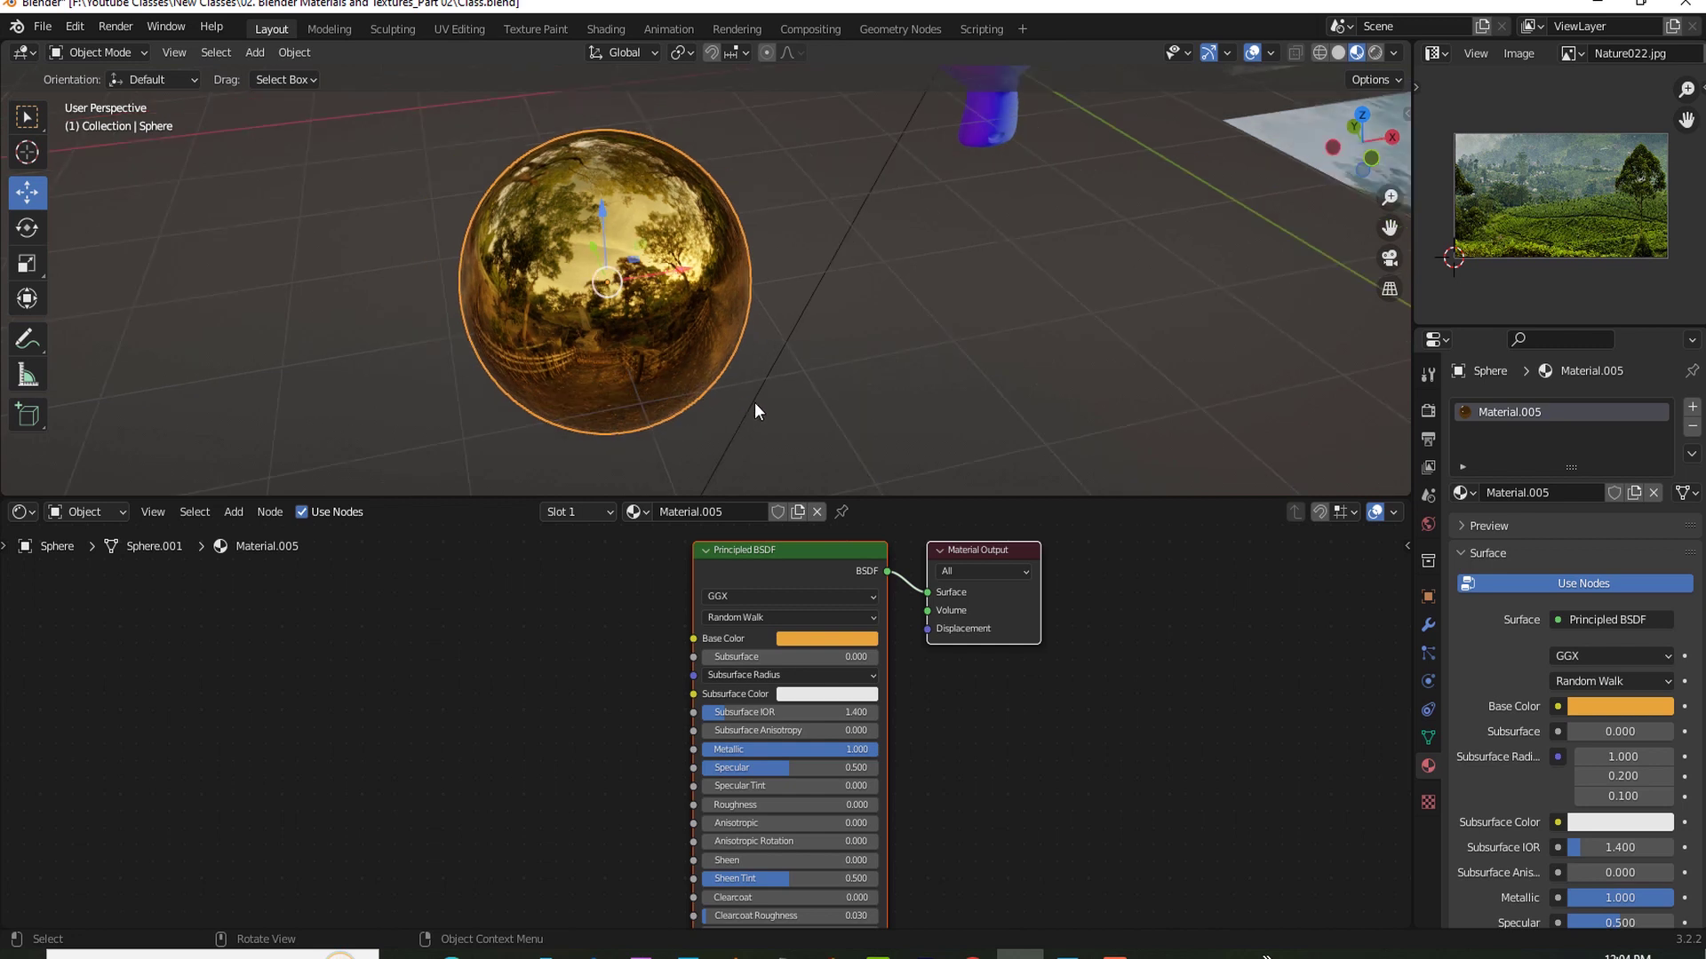
pyautogui.press('z')
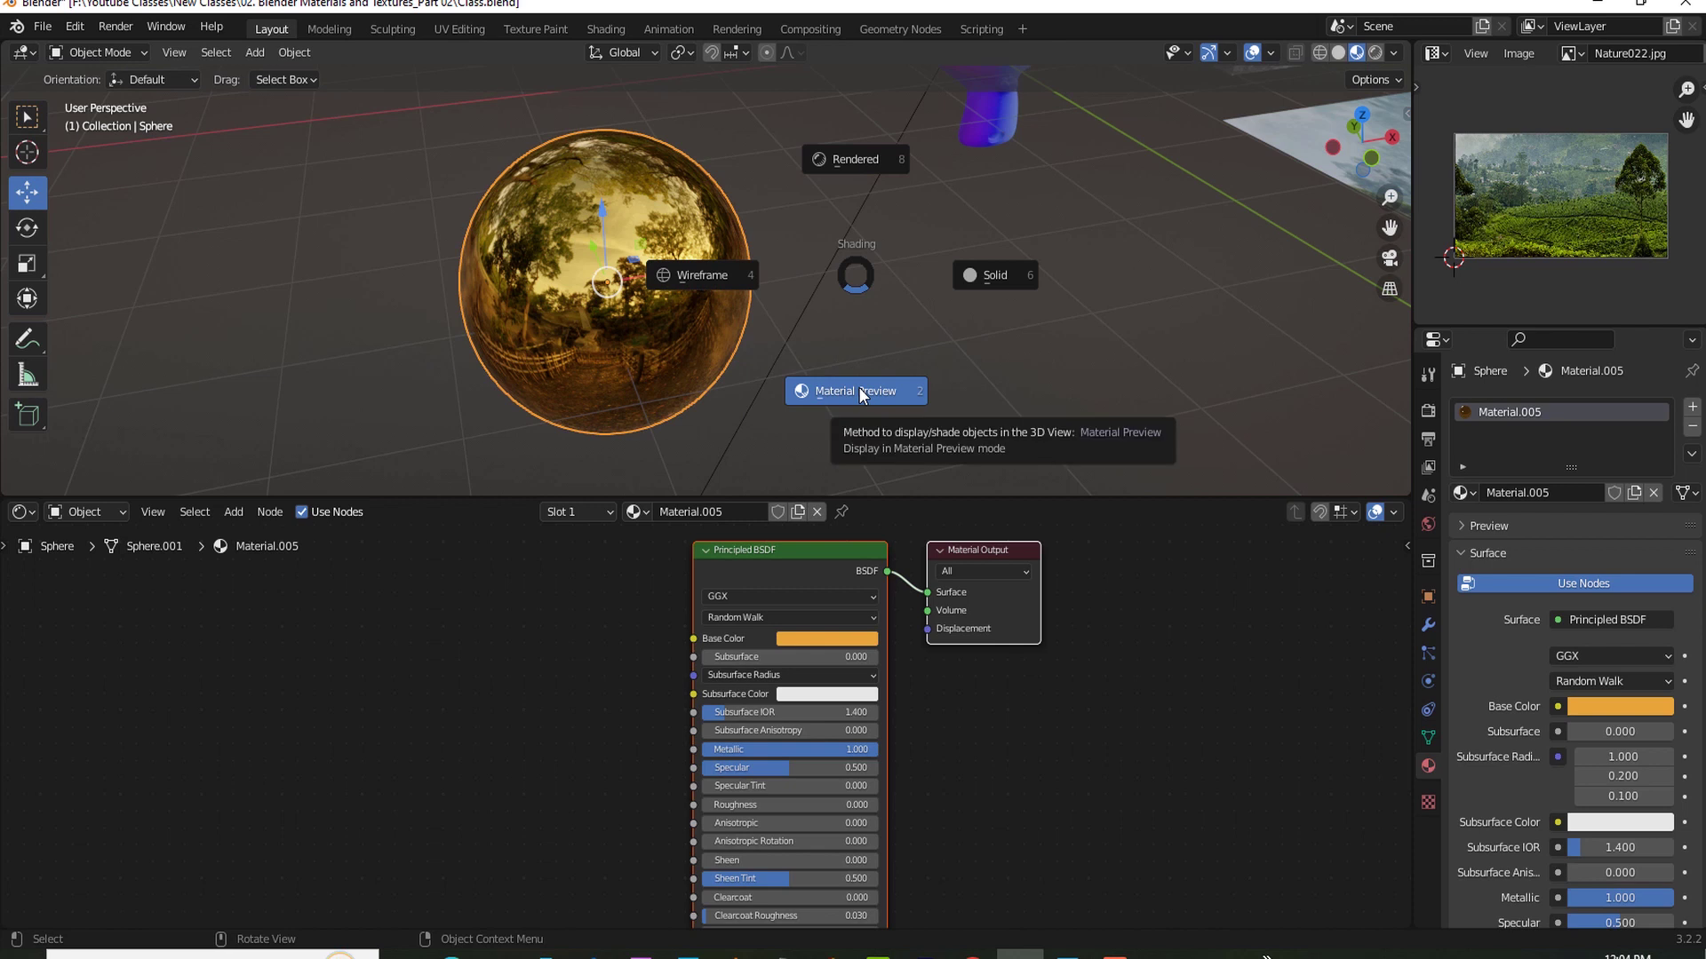
pyautogui.click(860, 393)
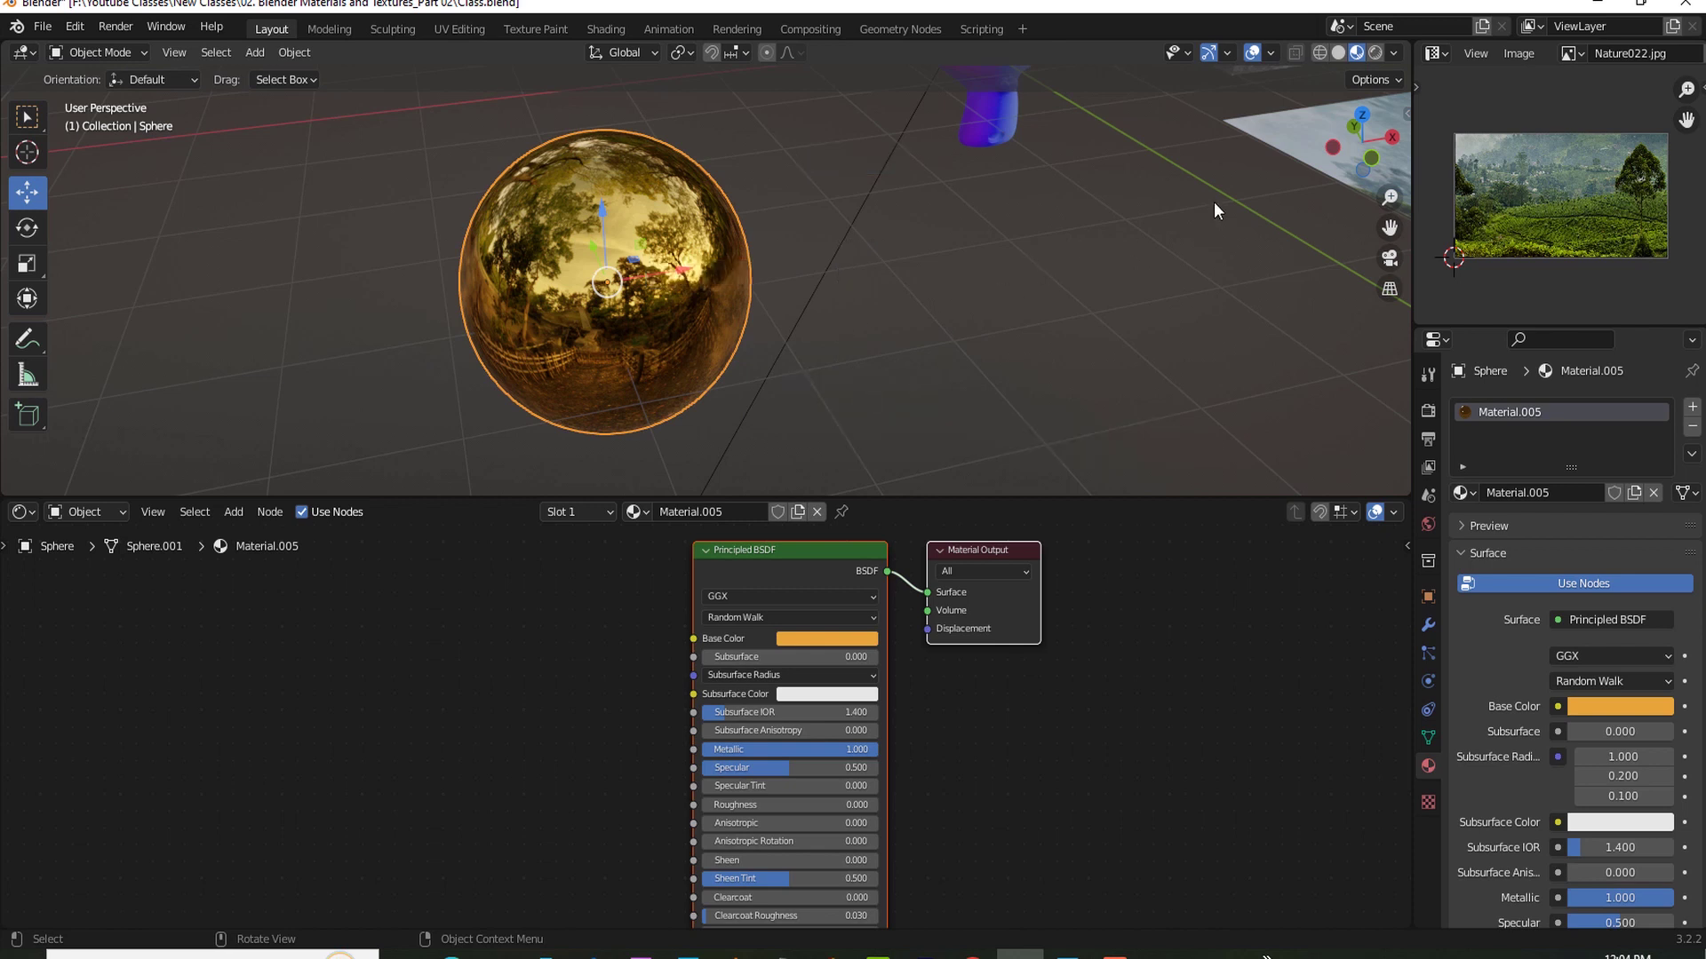
pyautogui.click(1393, 53)
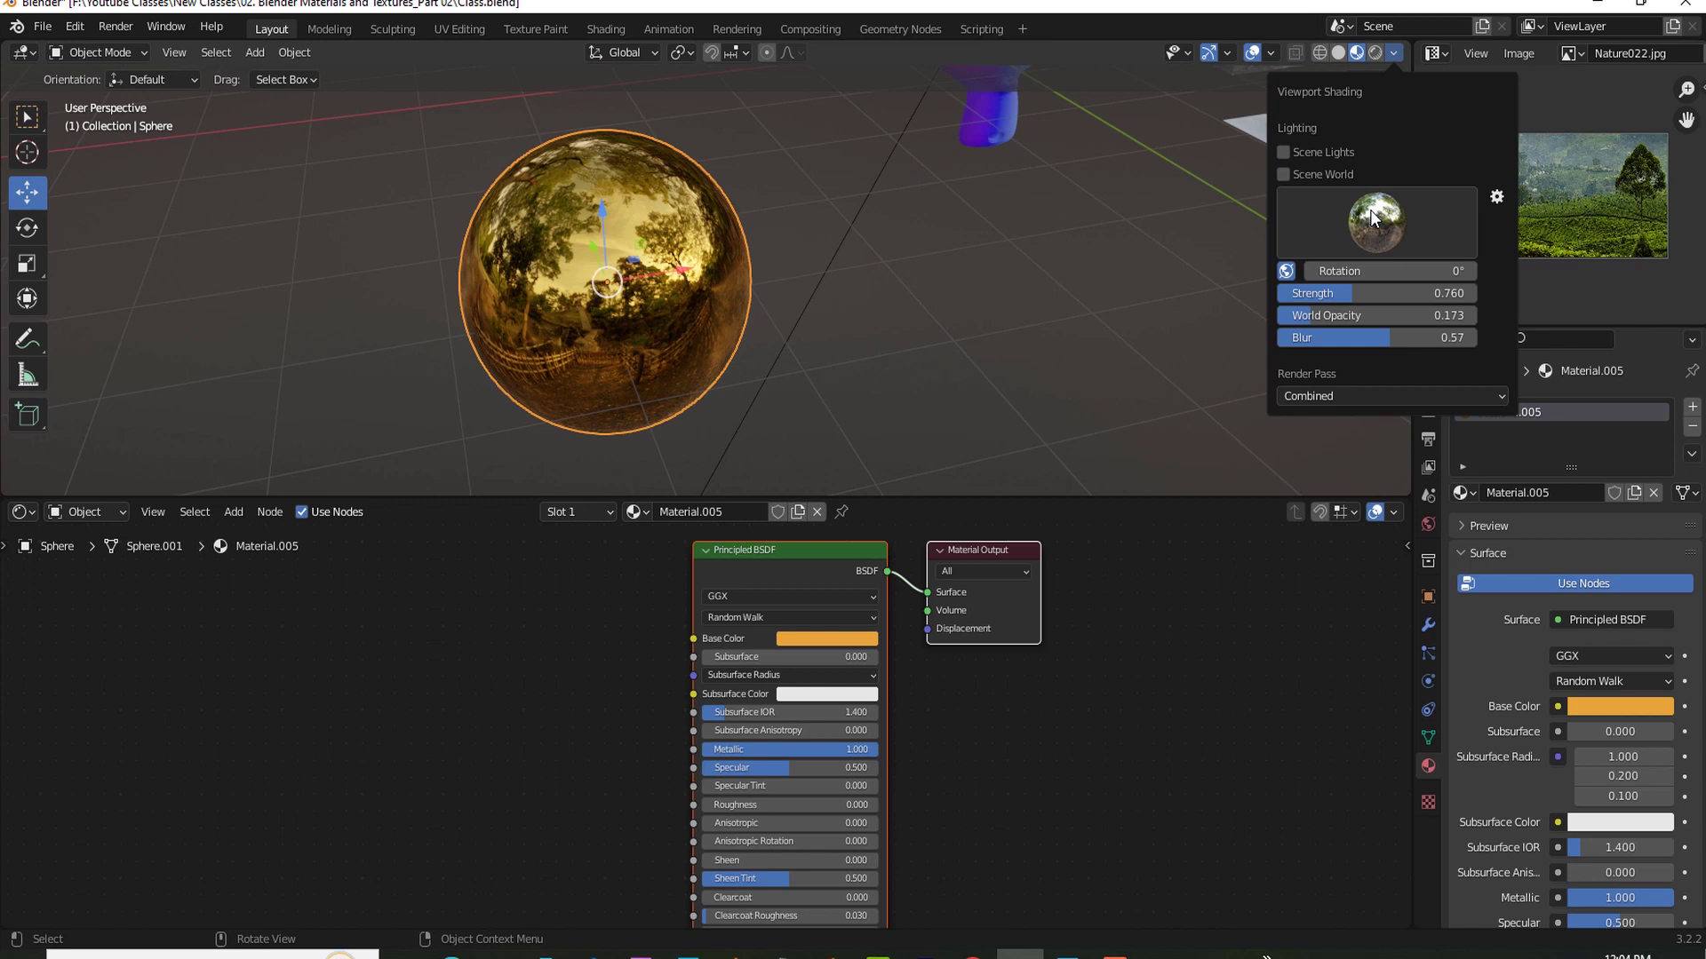
pyautogui.click(1393, 52)
pyautogui.click(1377, 222)
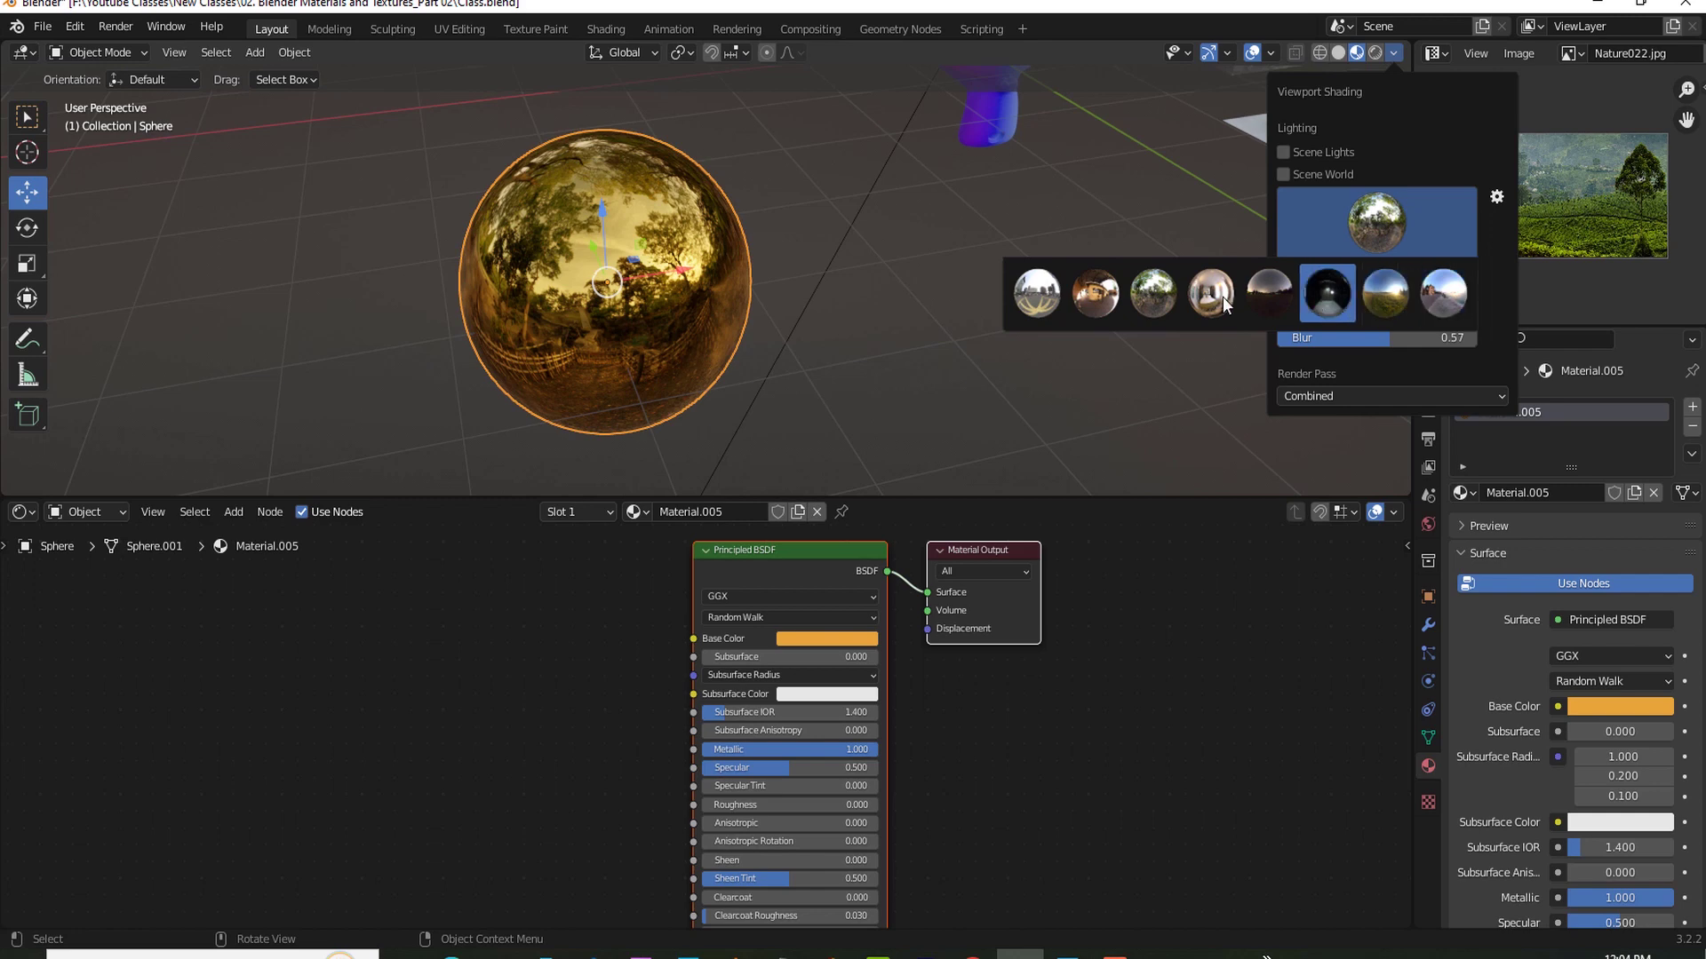
pyautogui.click(1092, 298)
pyautogui.click(1386, 233)
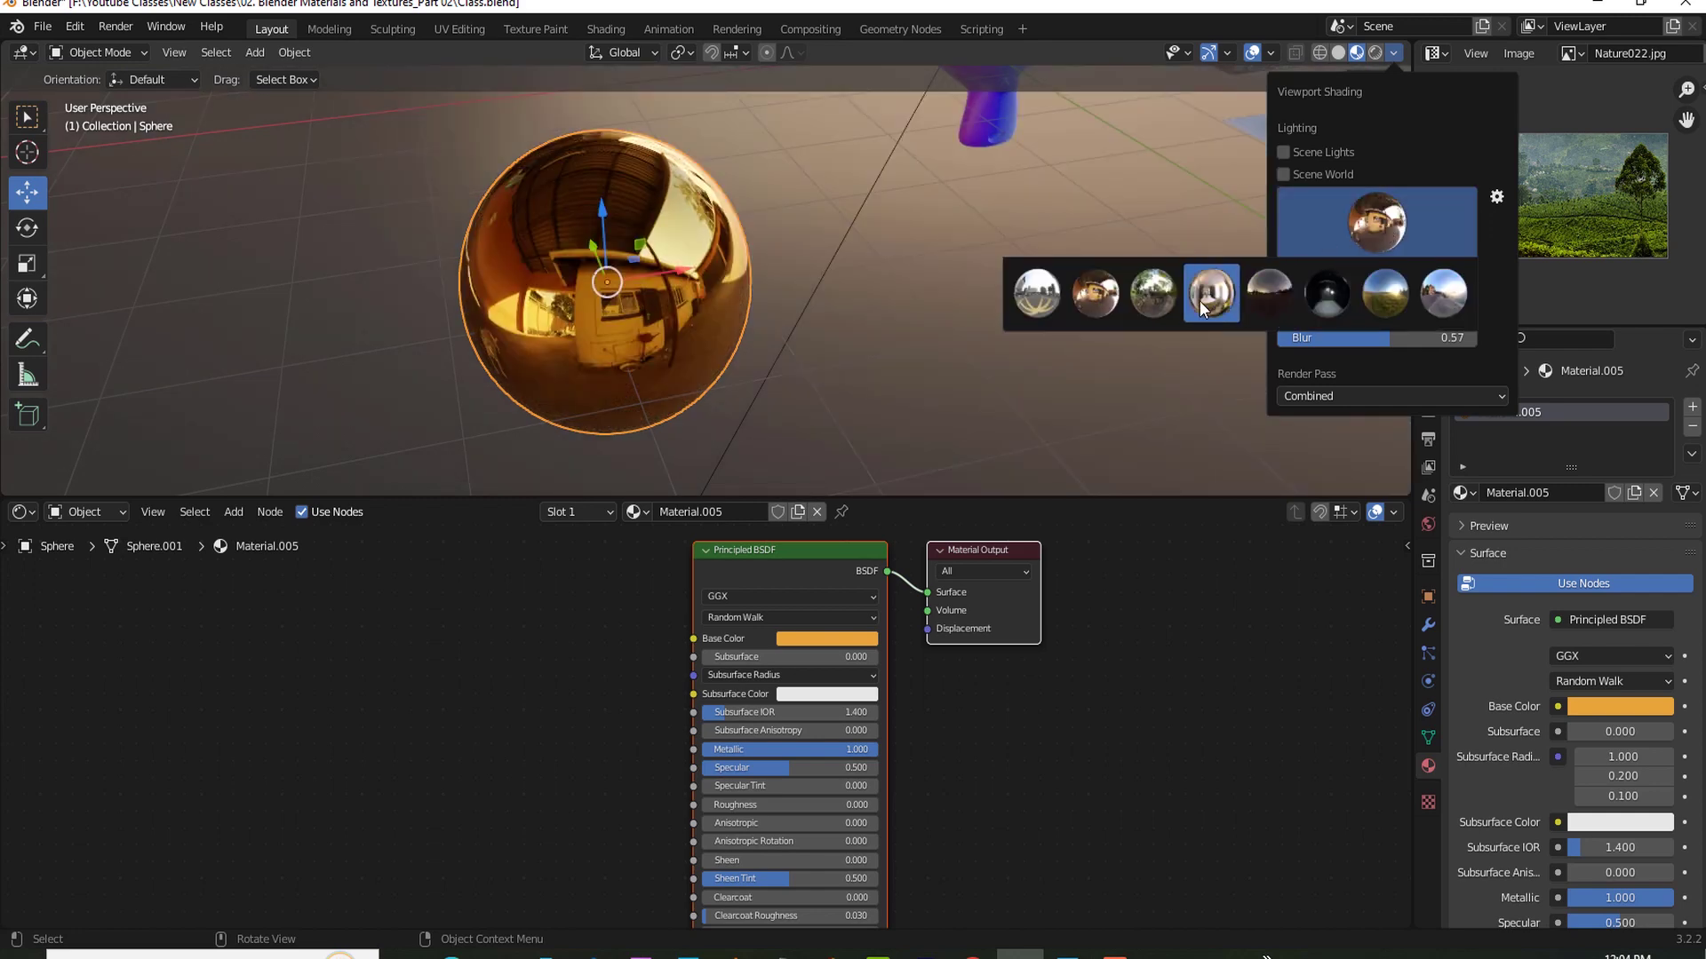
pyautogui.click(1203, 297)
pyautogui.click(1376, 222)
pyautogui.click(1329, 293)
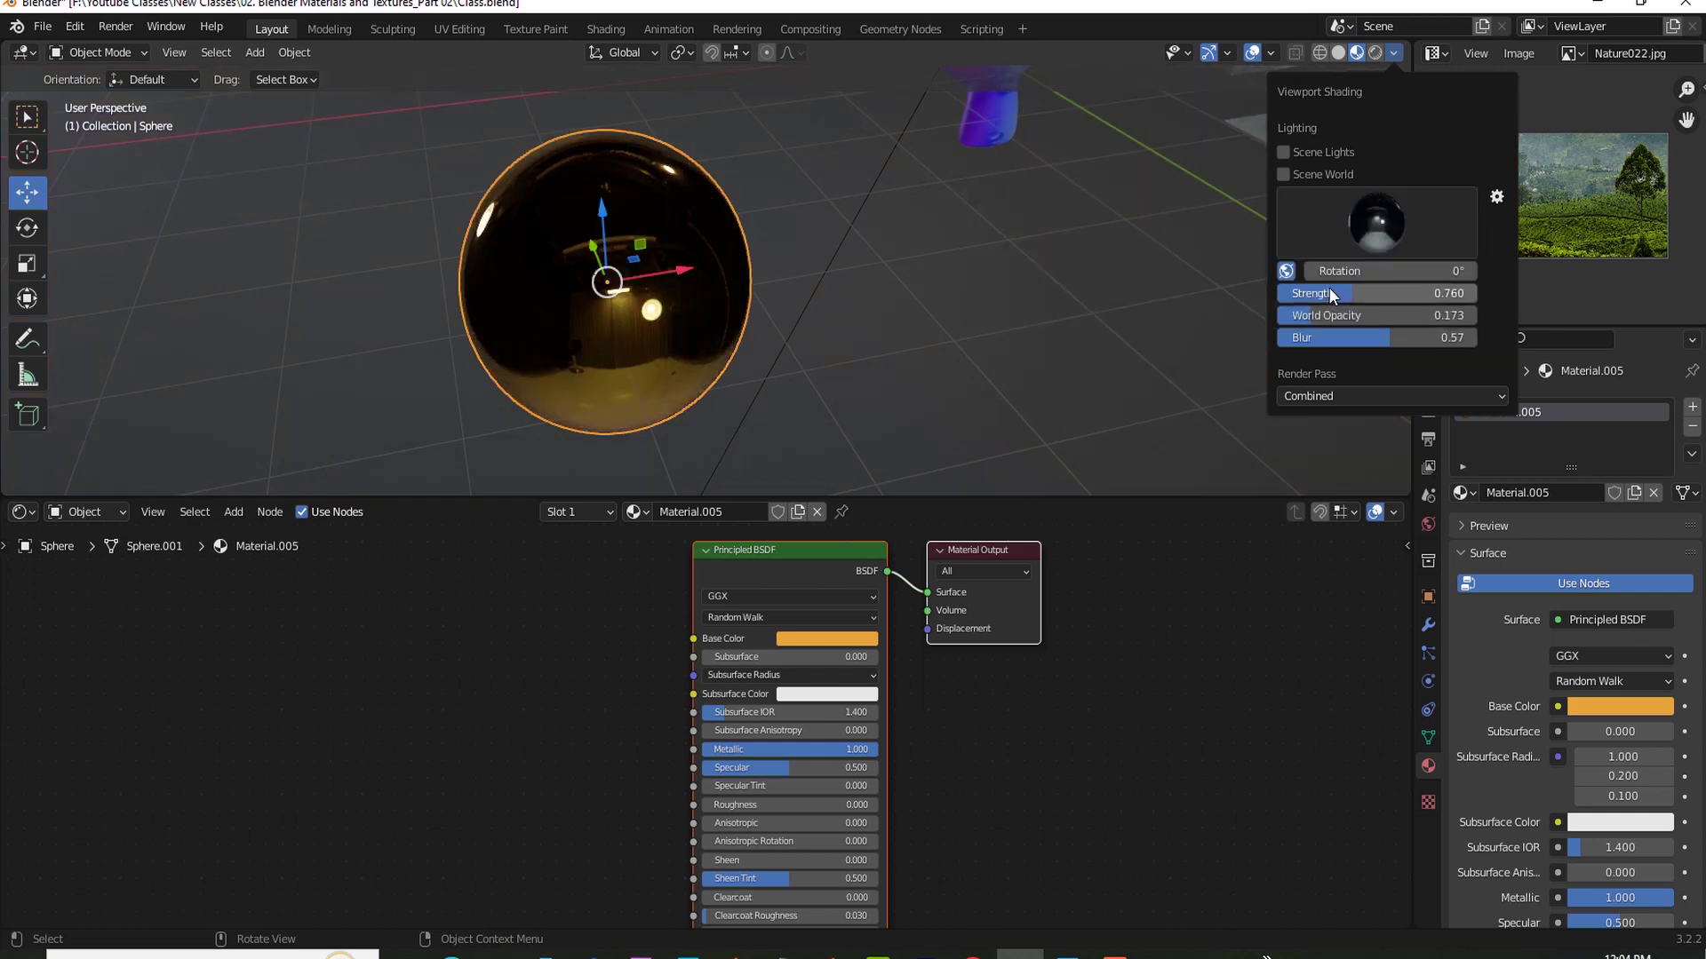
pyautogui.click(1379, 217)
pyautogui.click(1384, 293)
pyautogui.click(1389, 226)
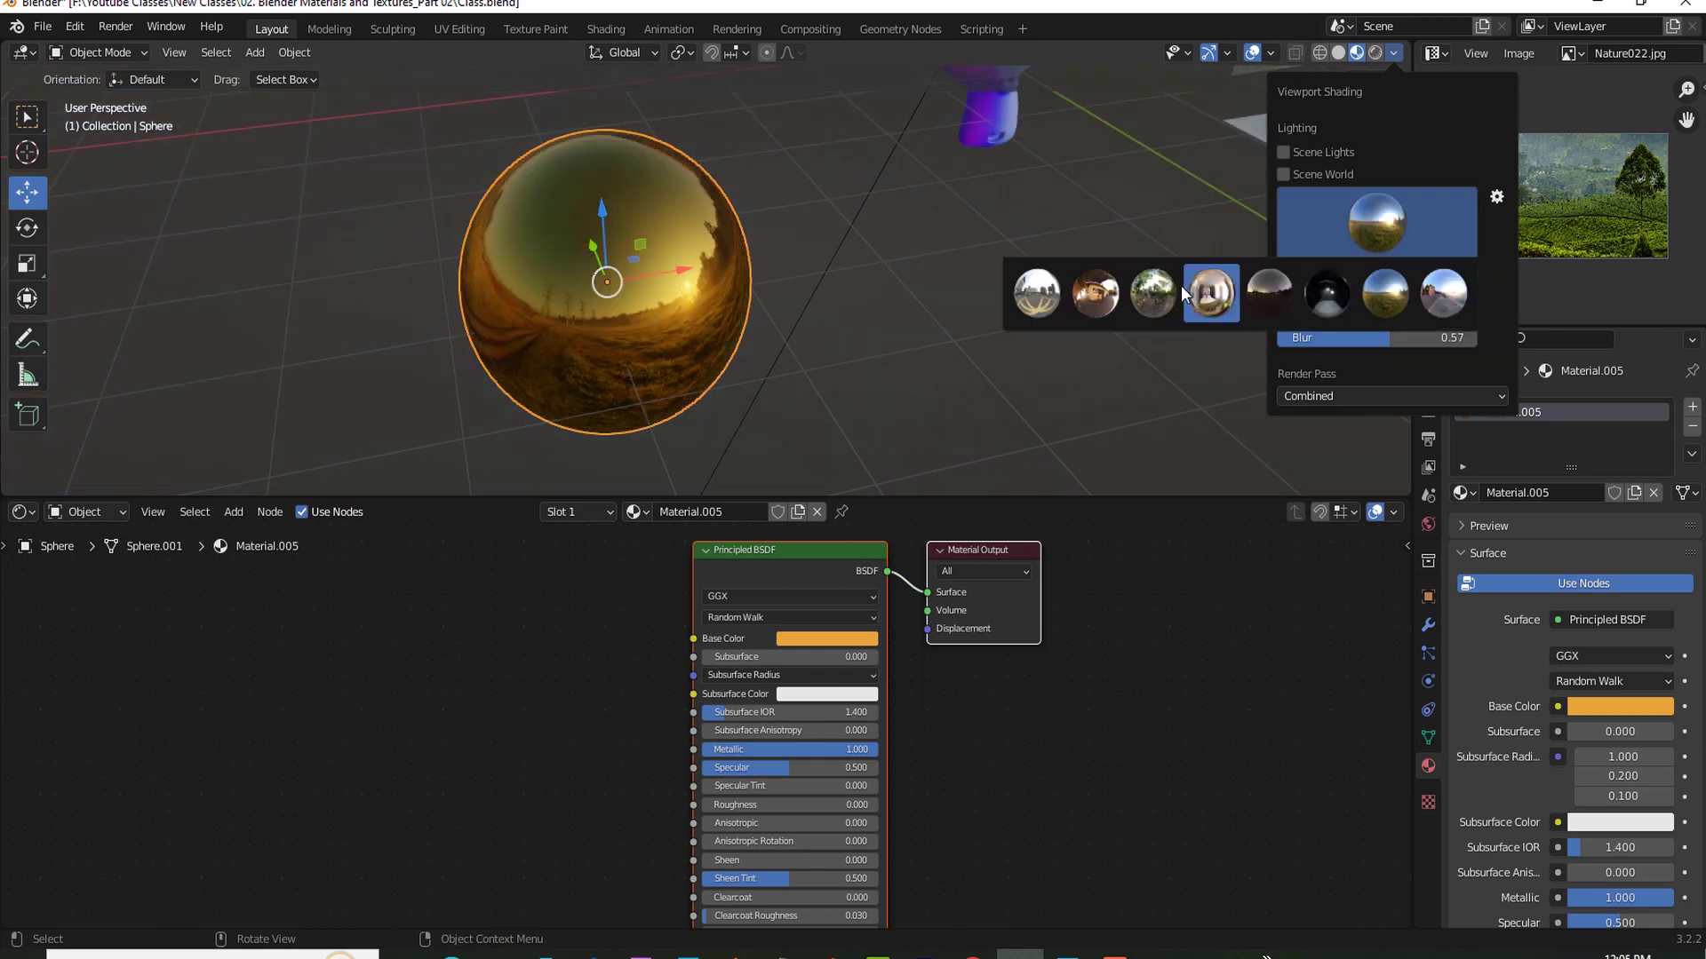
pyautogui.click(1154, 293)
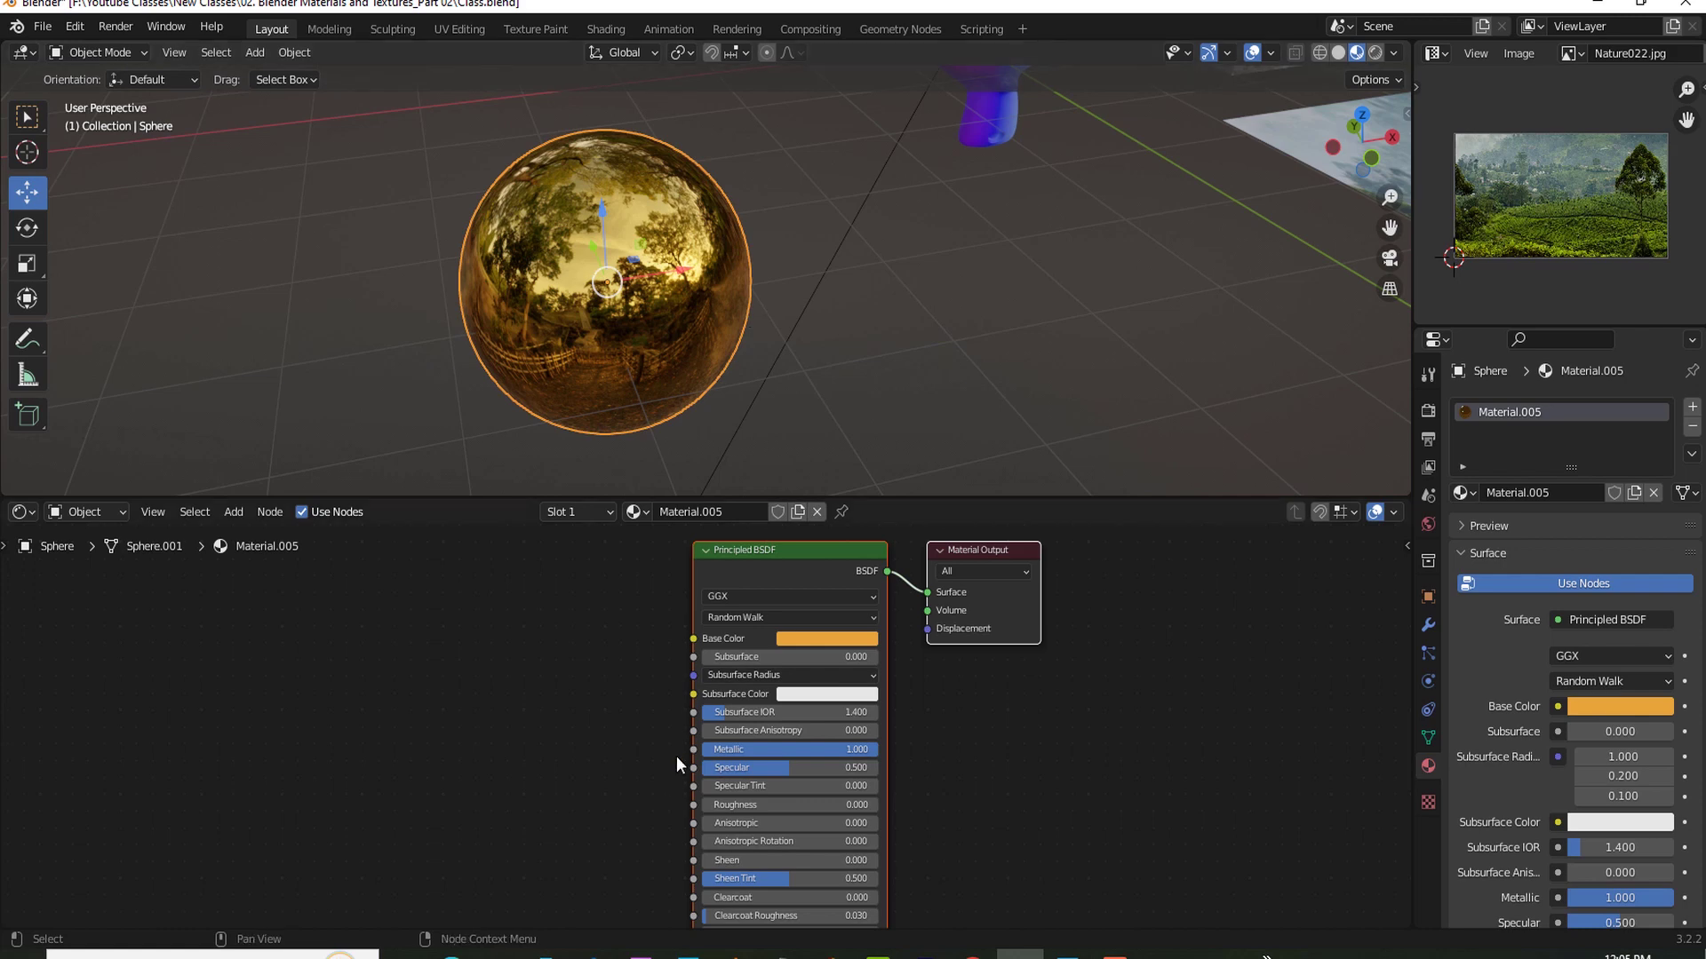
# Step: Drag the rock roughness image from File Explorer into the gold sphere's node tree
pyautogui.scroll(-1, 706, 729)
pyautogui.hotkey('alt', 'Tab')
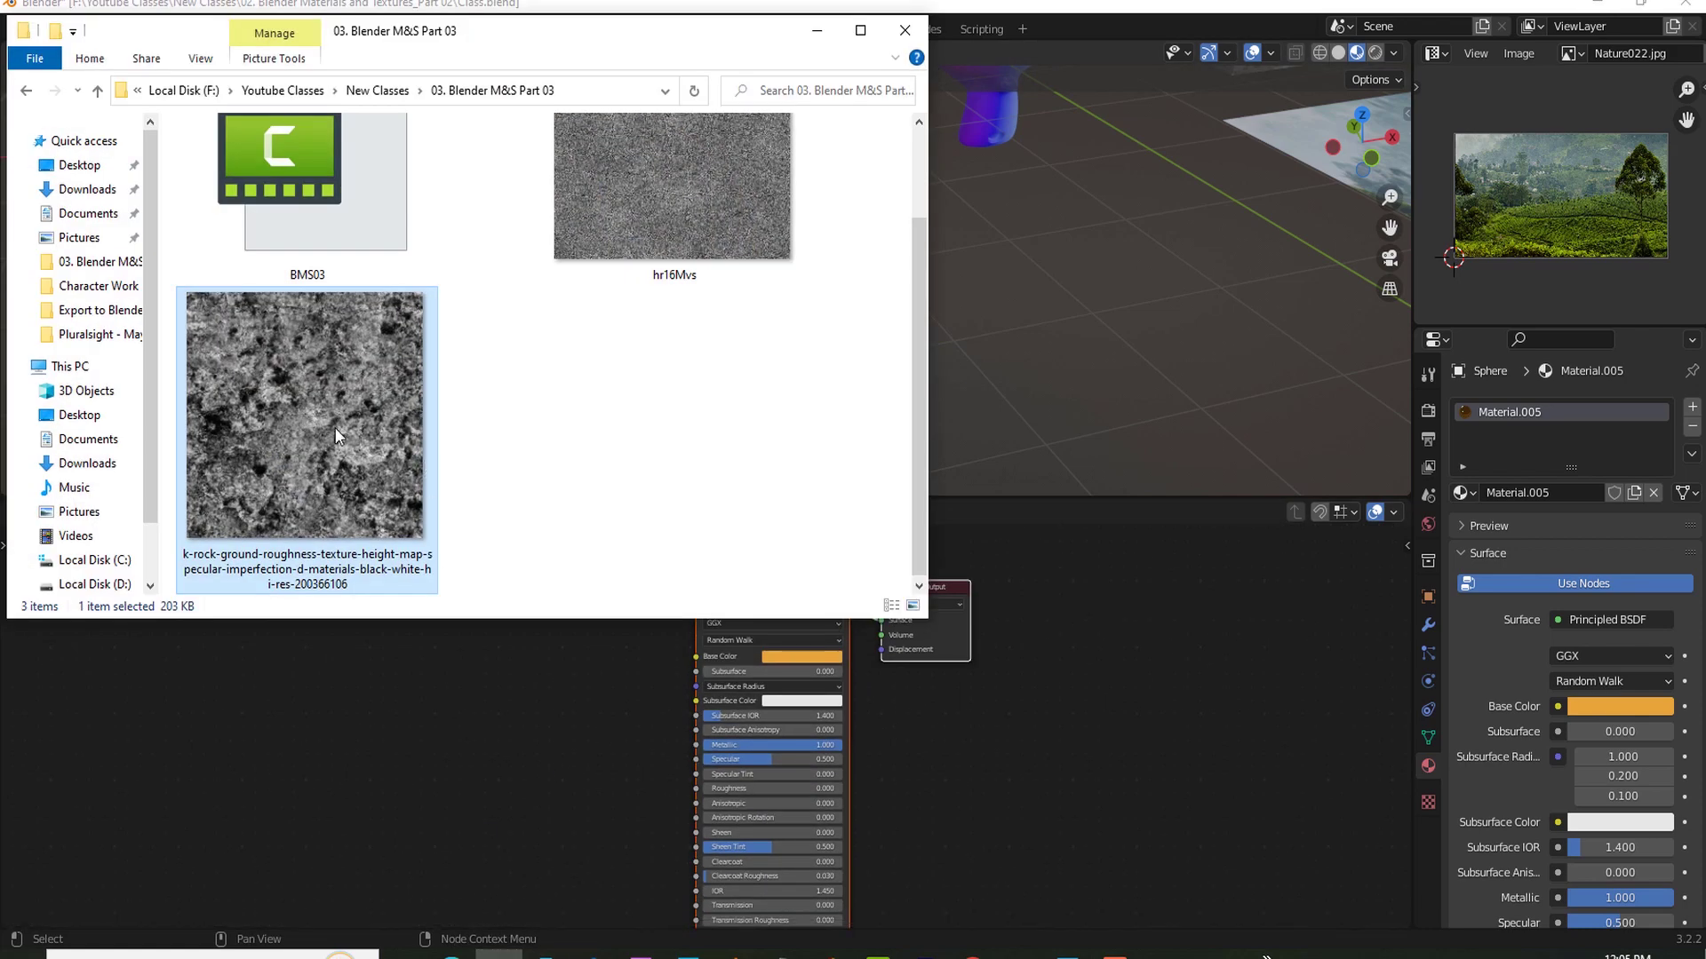
pyautogui.moveTo(296, 448)
pyautogui.mouseDown()
pyautogui.moveTo(492, 795)
pyautogui.moveTo(496, 766)
pyautogui.mouseUp()
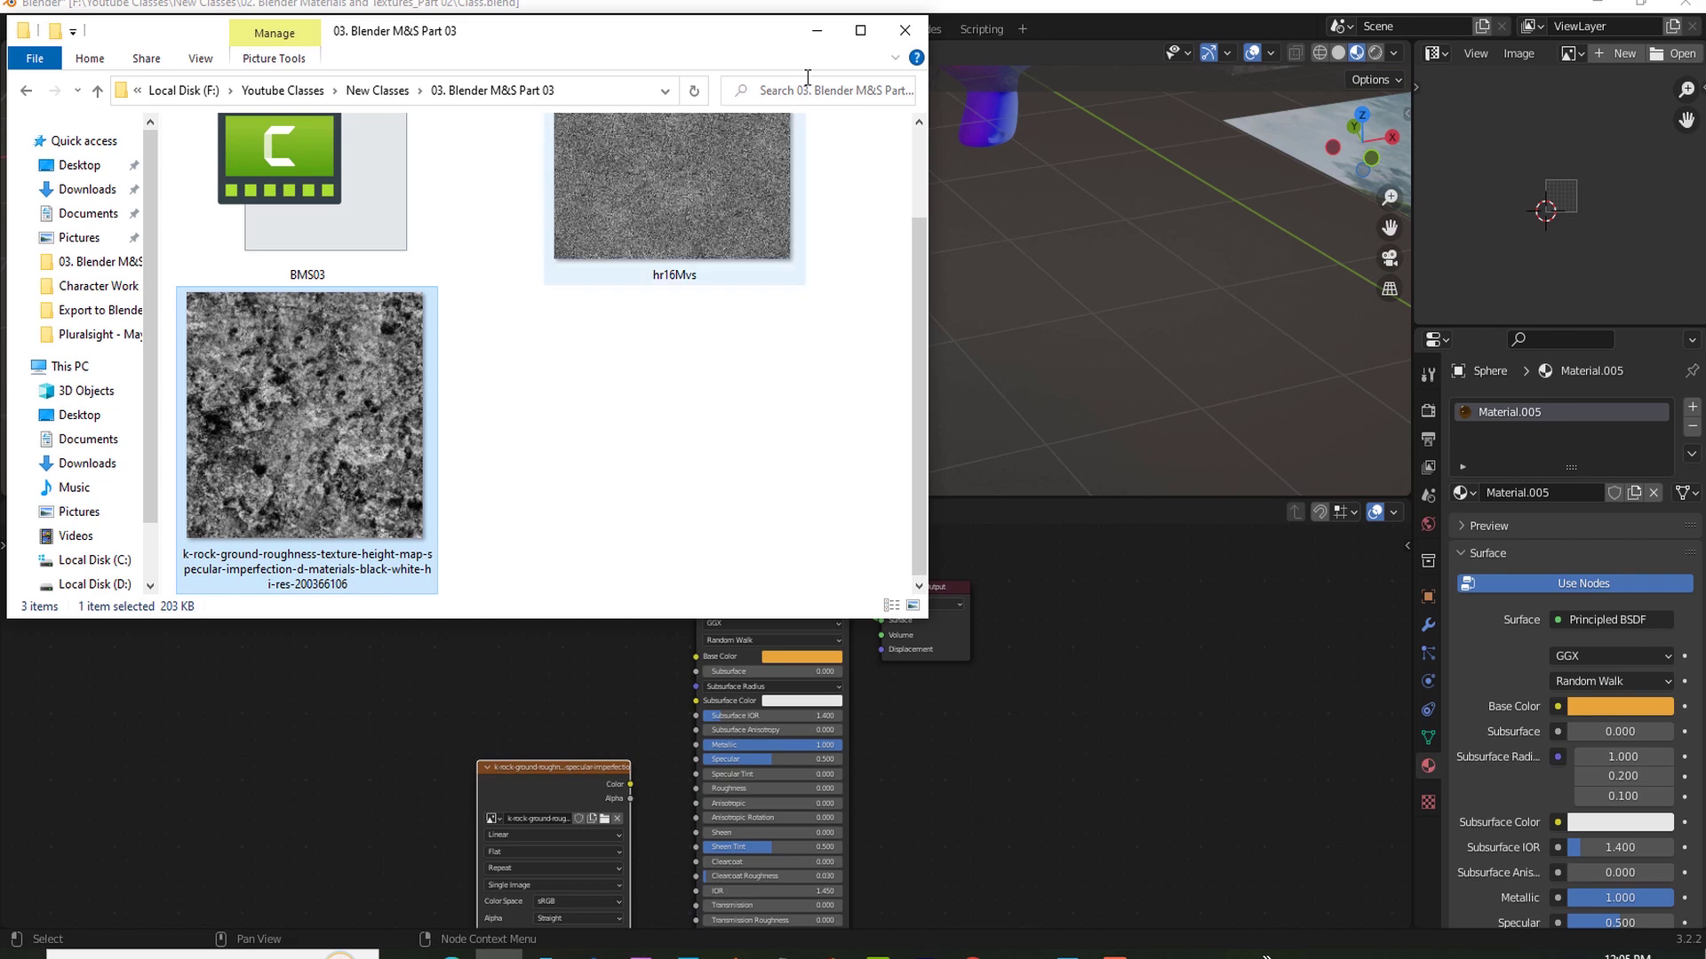
pyautogui.click(817, 31)
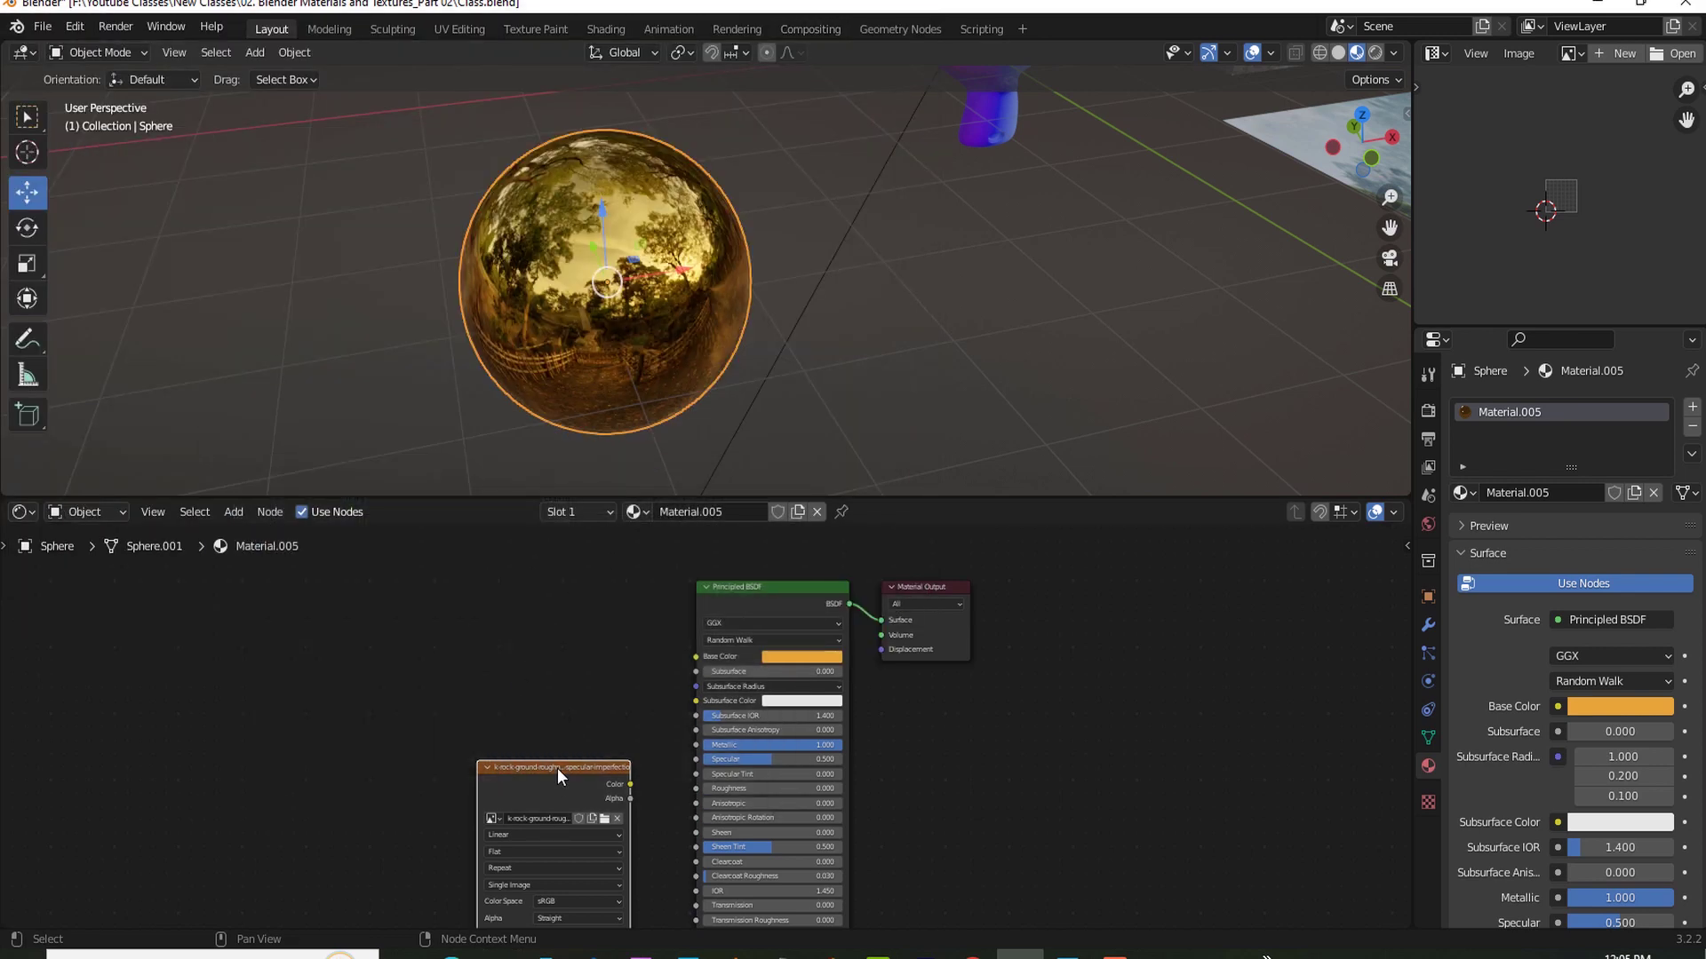
pyautogui.moveTo(557, 767); pyautogui.dragTo(488, 667)
# Step: Link the rock image's Color to Principled BSDF Roughness, then orbit to check the blotchy reflections
pyautogui.scroll(1, 941, 805)
pyautogui.scroll(1, 540, 725)
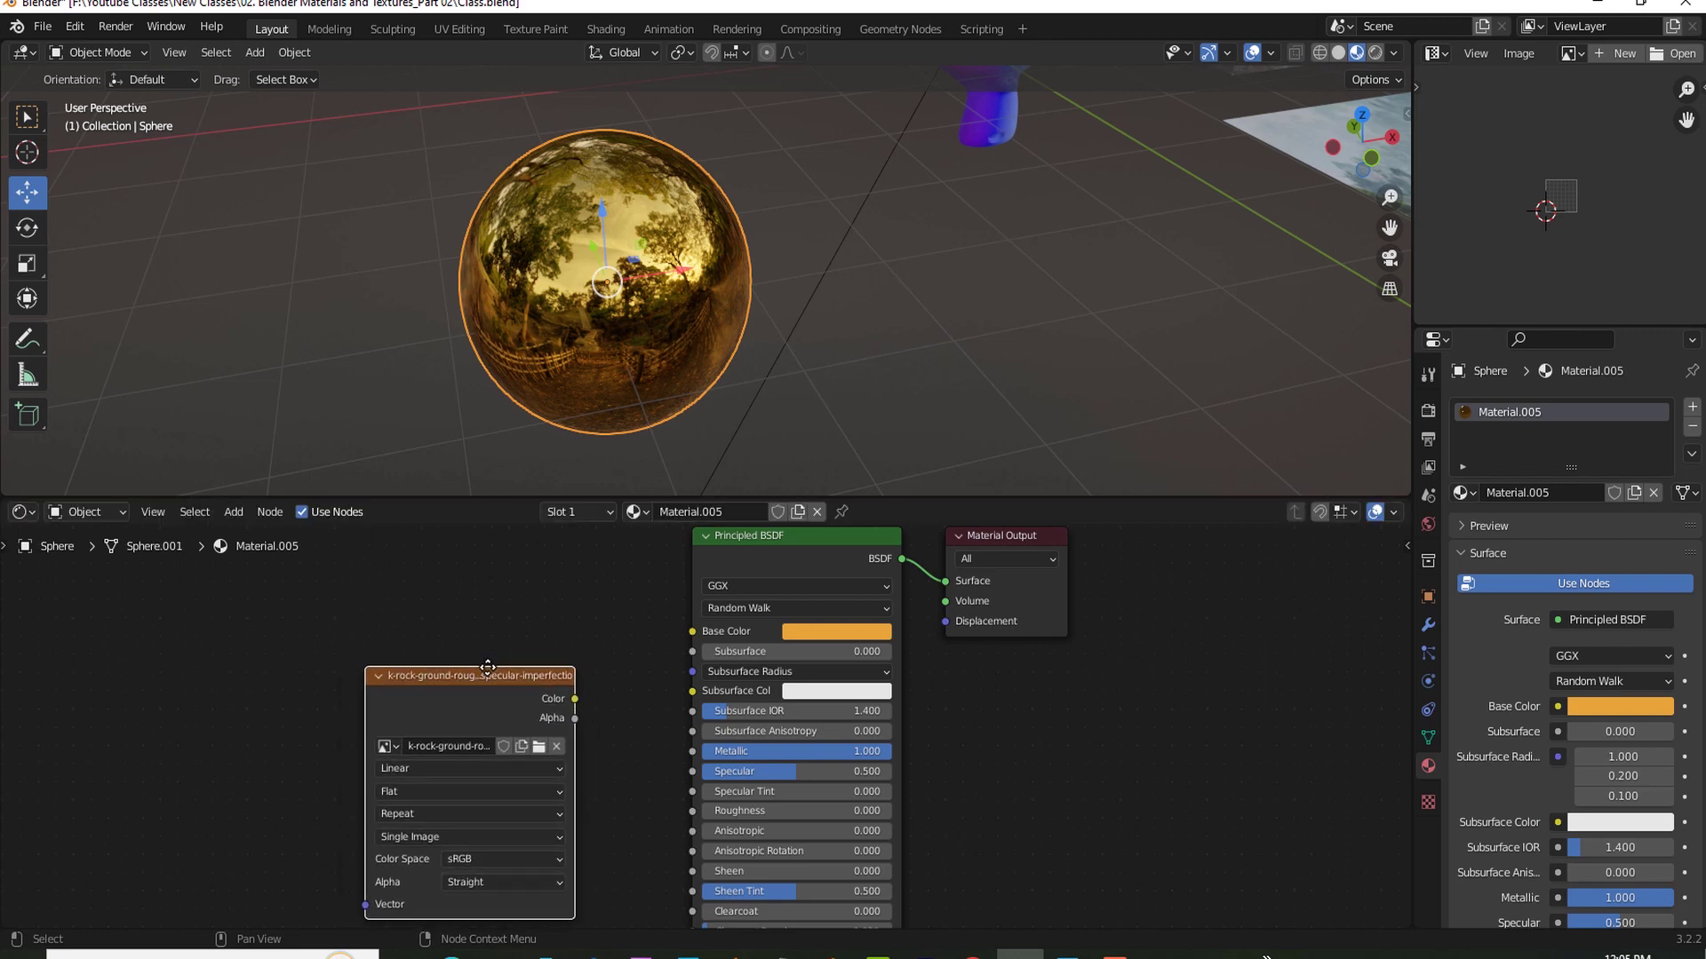
pyautogui.scroll(1, 540, 712)
pyautogui.scroll(-1, 526, 698)
pyautogui.scroll(1, 508, 695)
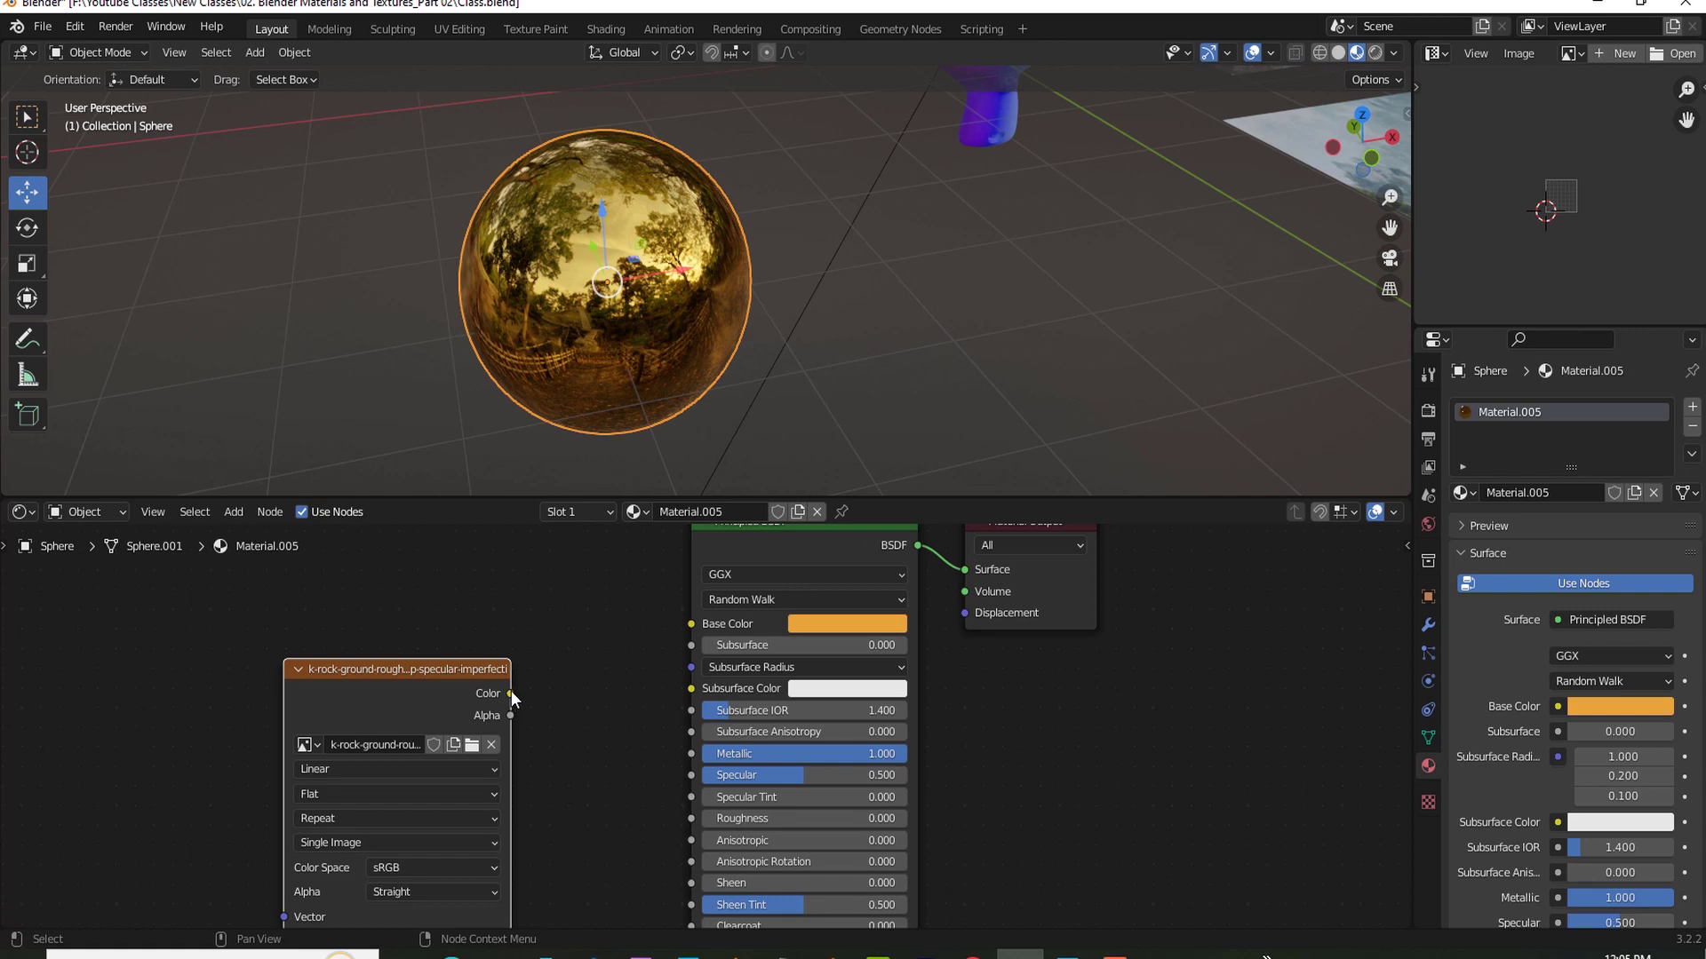
pyautogui.moveTo(510, 693); pyautogui.dragTo(688, 819)
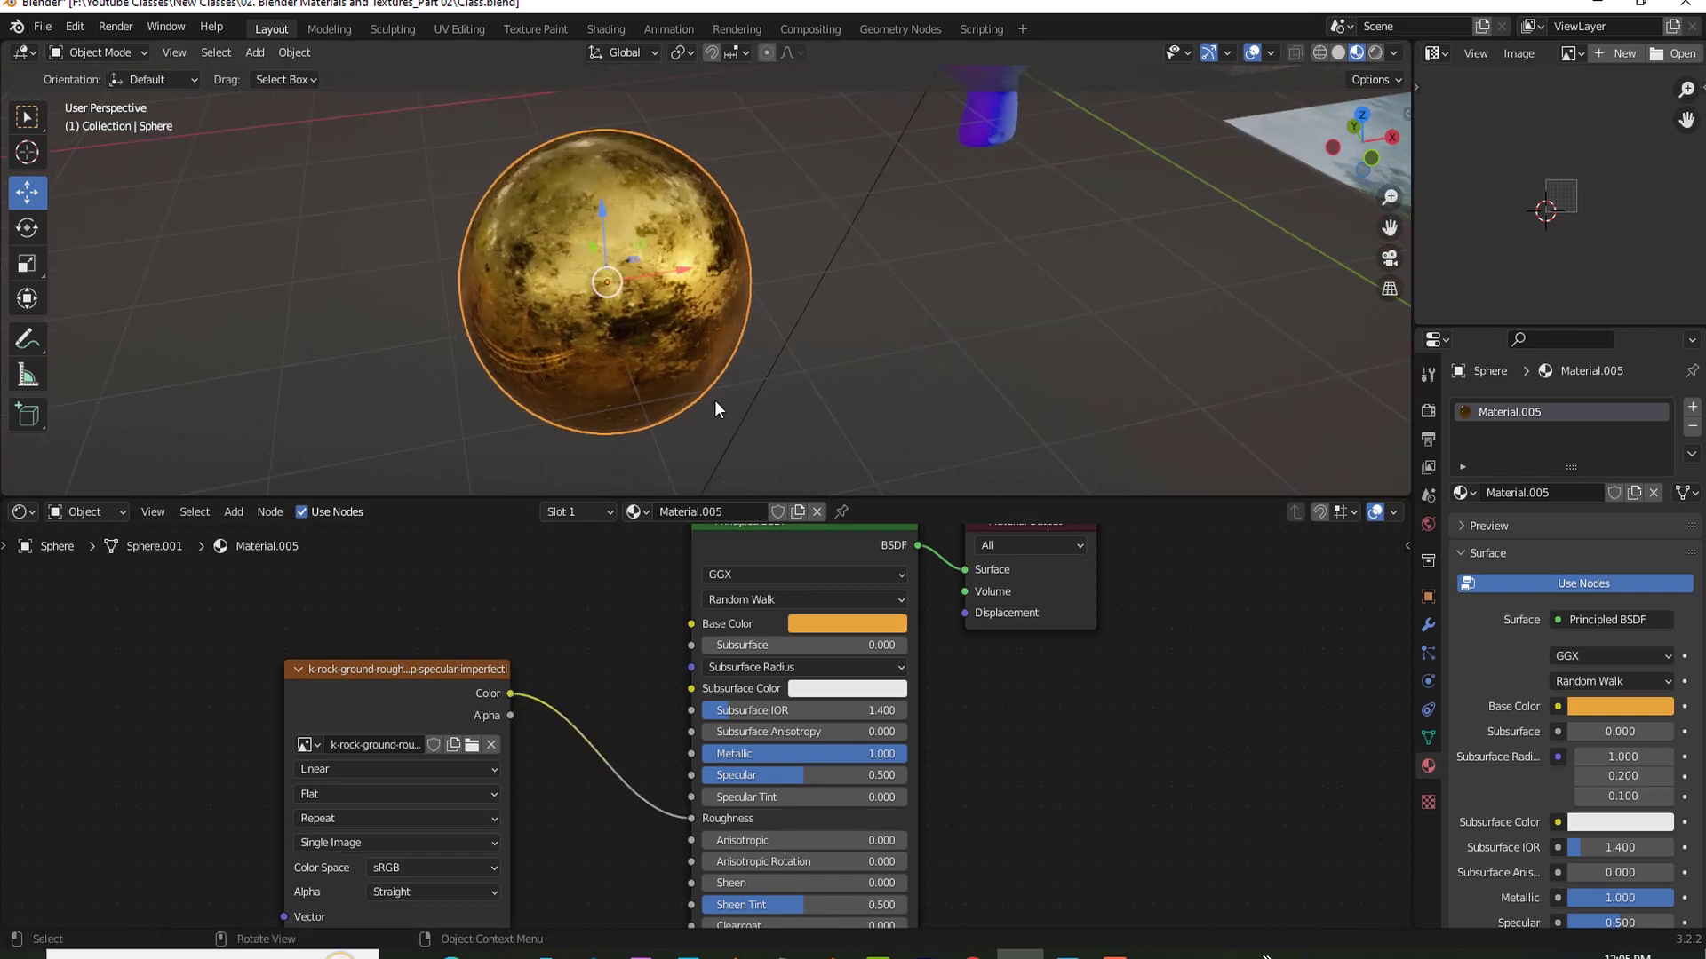
pyautogui.moveTo(714, 399); pyautogui.dragTo(627, 391, button='middle')
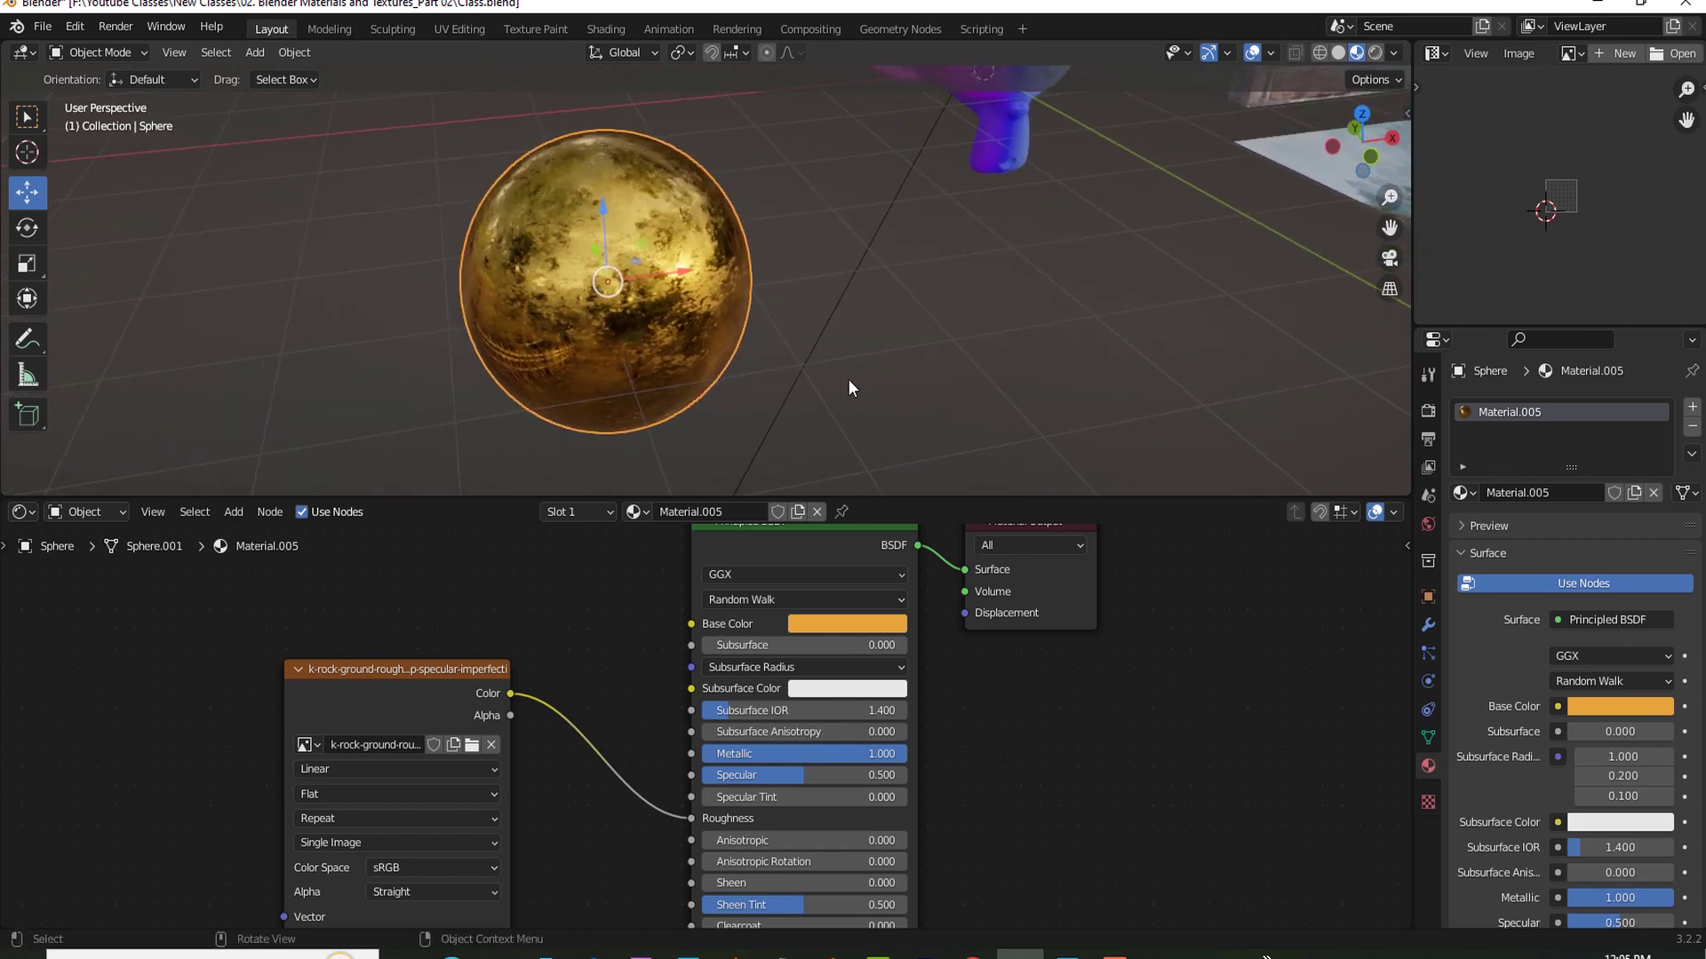
pyautogui.moveTo(848, 387)
pyautogui.mouseDown(button='middle')
pyautogui.moveTo(822, 392)
pyautogui.moveTo(838, 337)
pyautogui.moveTo(855, 382)
pyautogui.moveTo(801, 407)
pyautogui.mouseUp(button='middle')
pyautogui.moveTo(969, 888); pyautogui.dragTo(973, 677, button='middle')
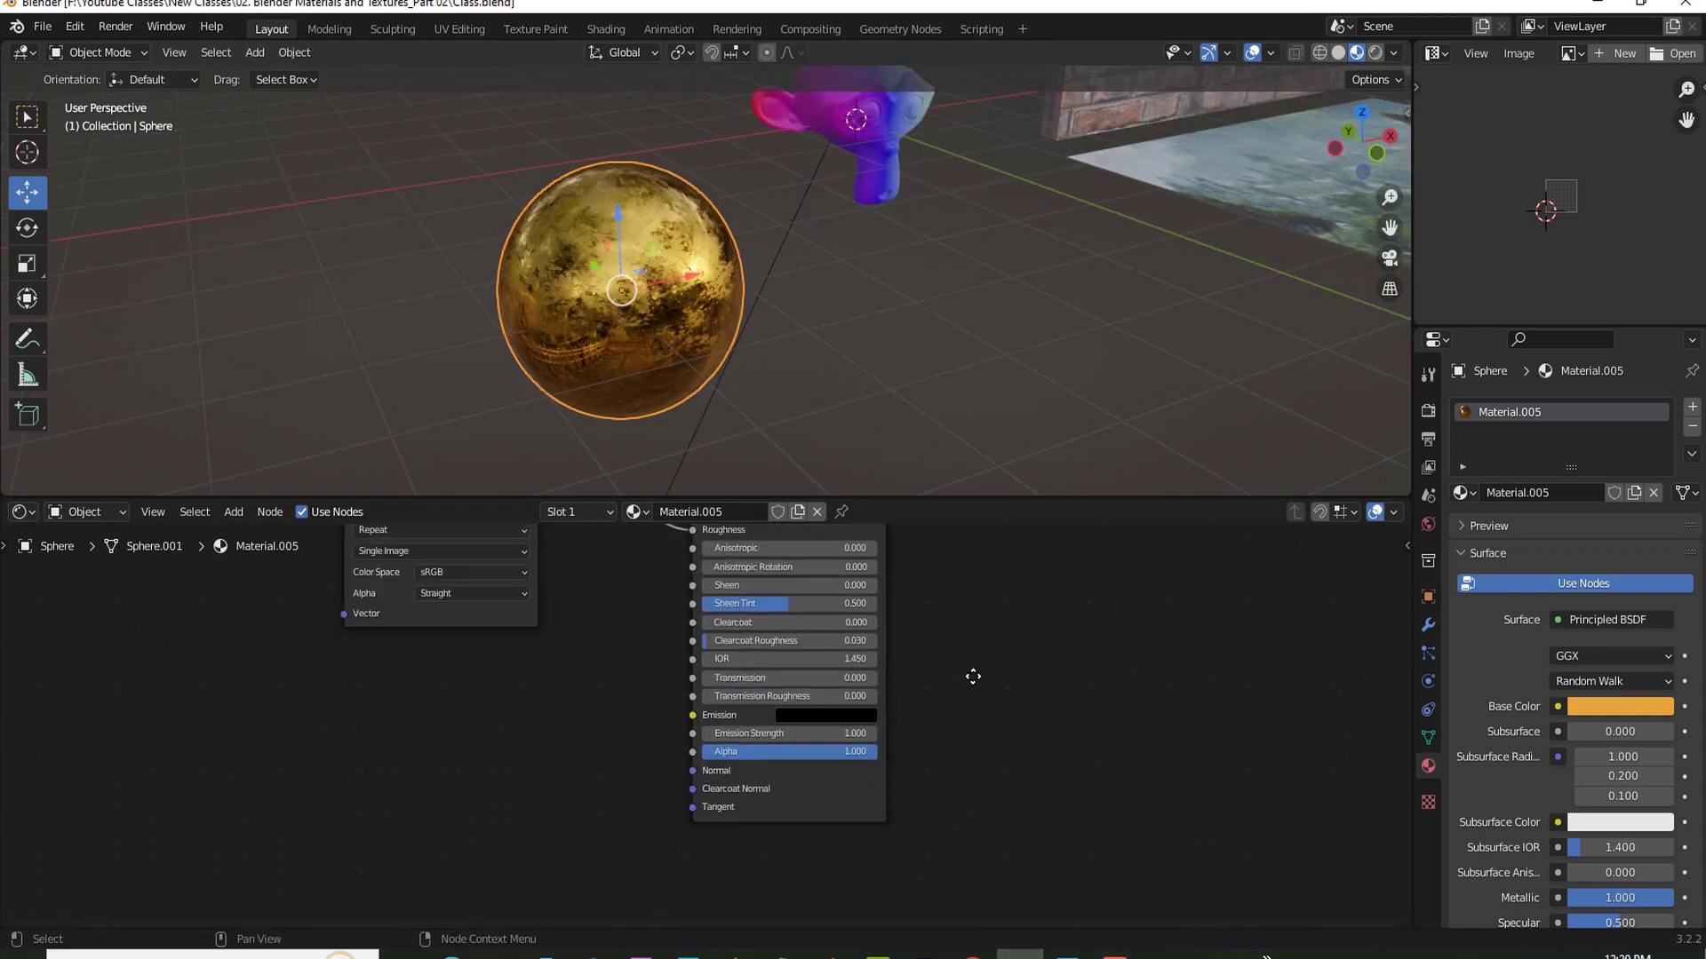
pyautogui.scroll(1, 977, 753)
pyautogui.scroll(2, 557, 834)
pyautogui.scroll(1, 581, 830)
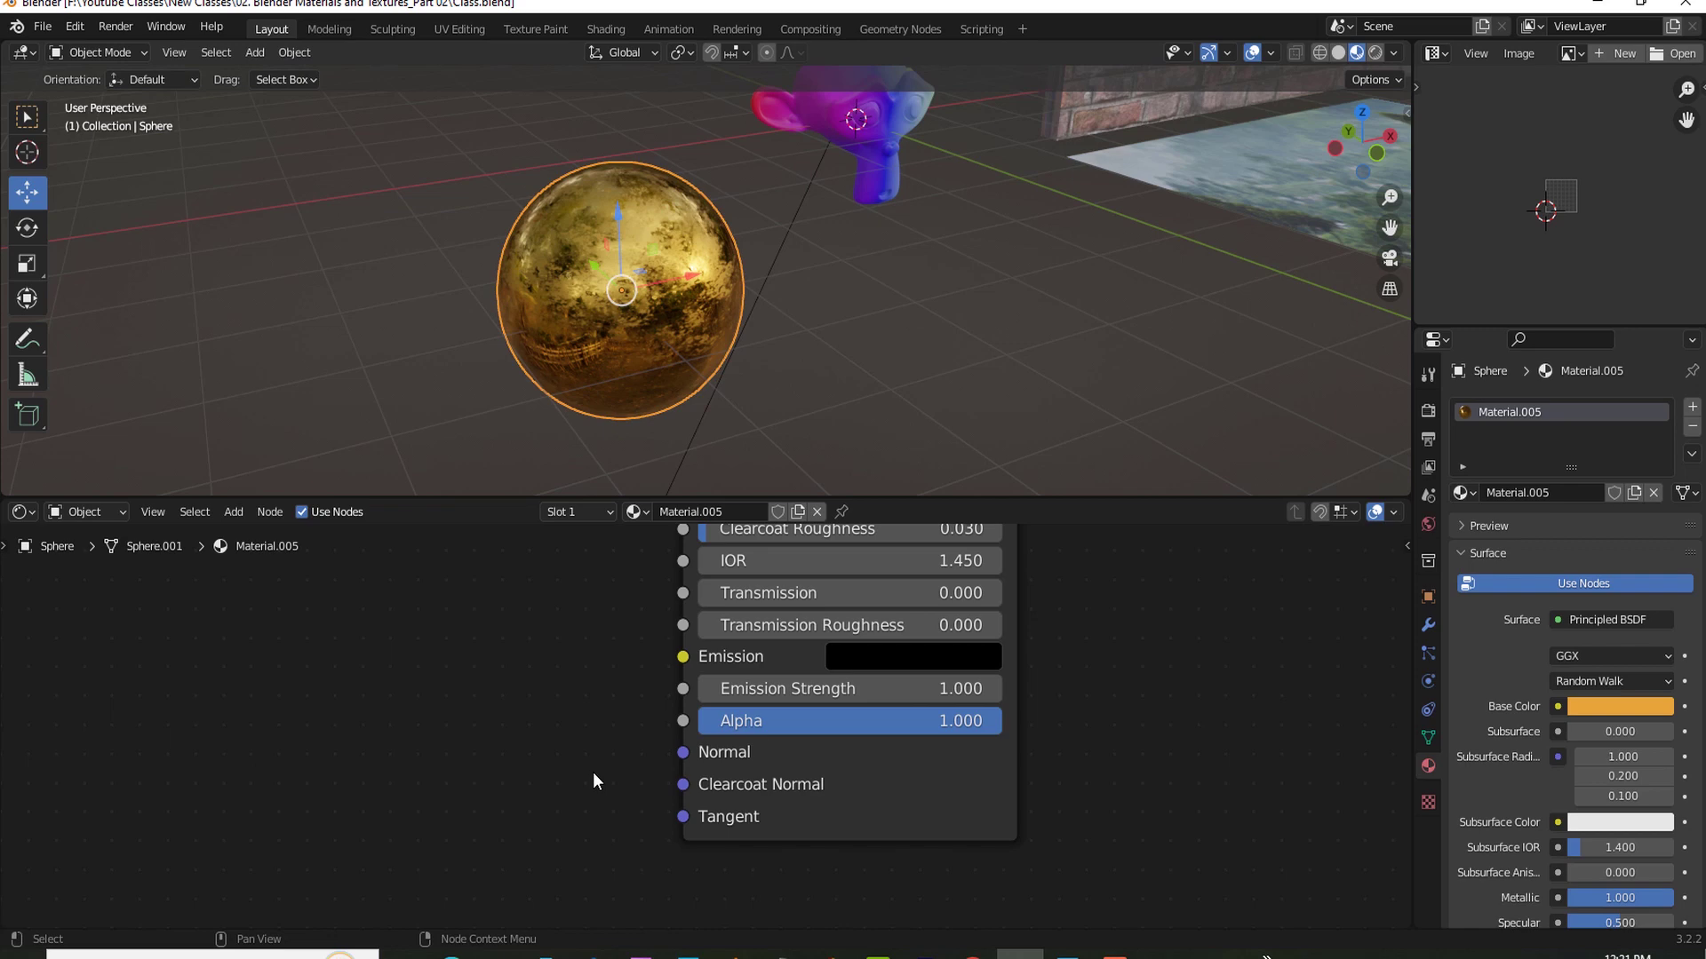
pyautogui.scroll(-1, 607, 799)
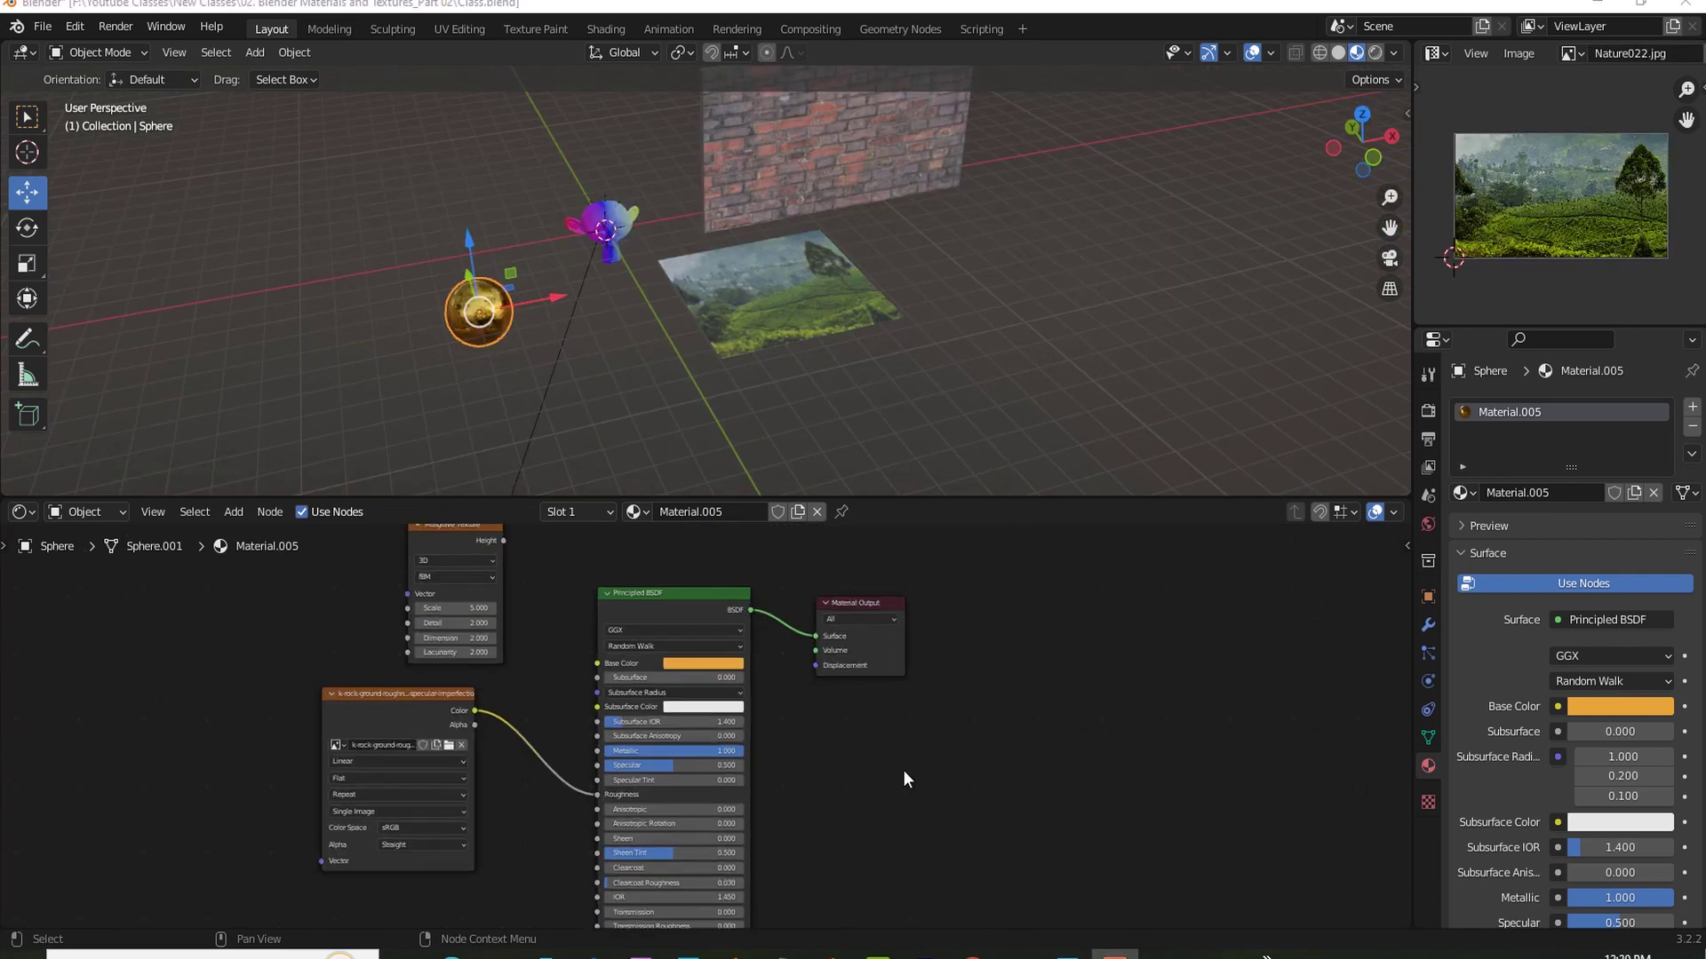
pyautogui.scroll(1, 902, 769)
pyautogui.scroll(1, 897, 760)
pyautogui.scroll(1, 863, 818)
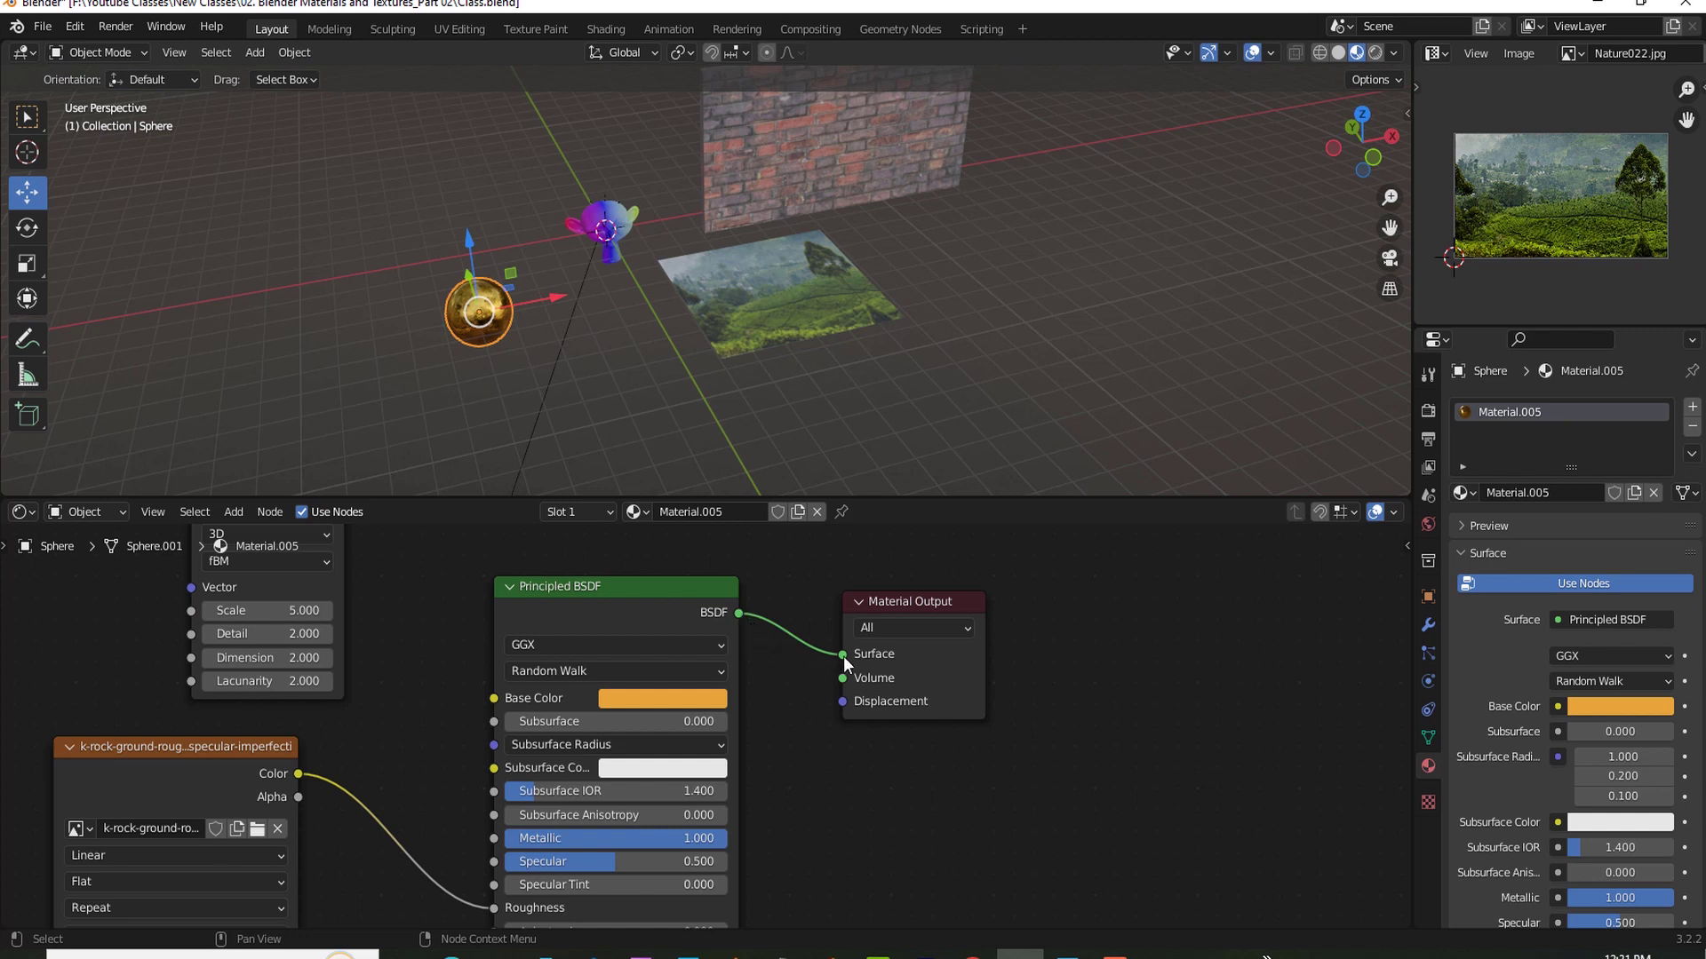
# Step: Add a Bump node (Strength 1.000, Distance 1.000) to Material.005, feeding its Normal into the shader's Normal
pyautogui.moveTo(844, 656); pyautogui.dragTo(932, 628, button='middle')
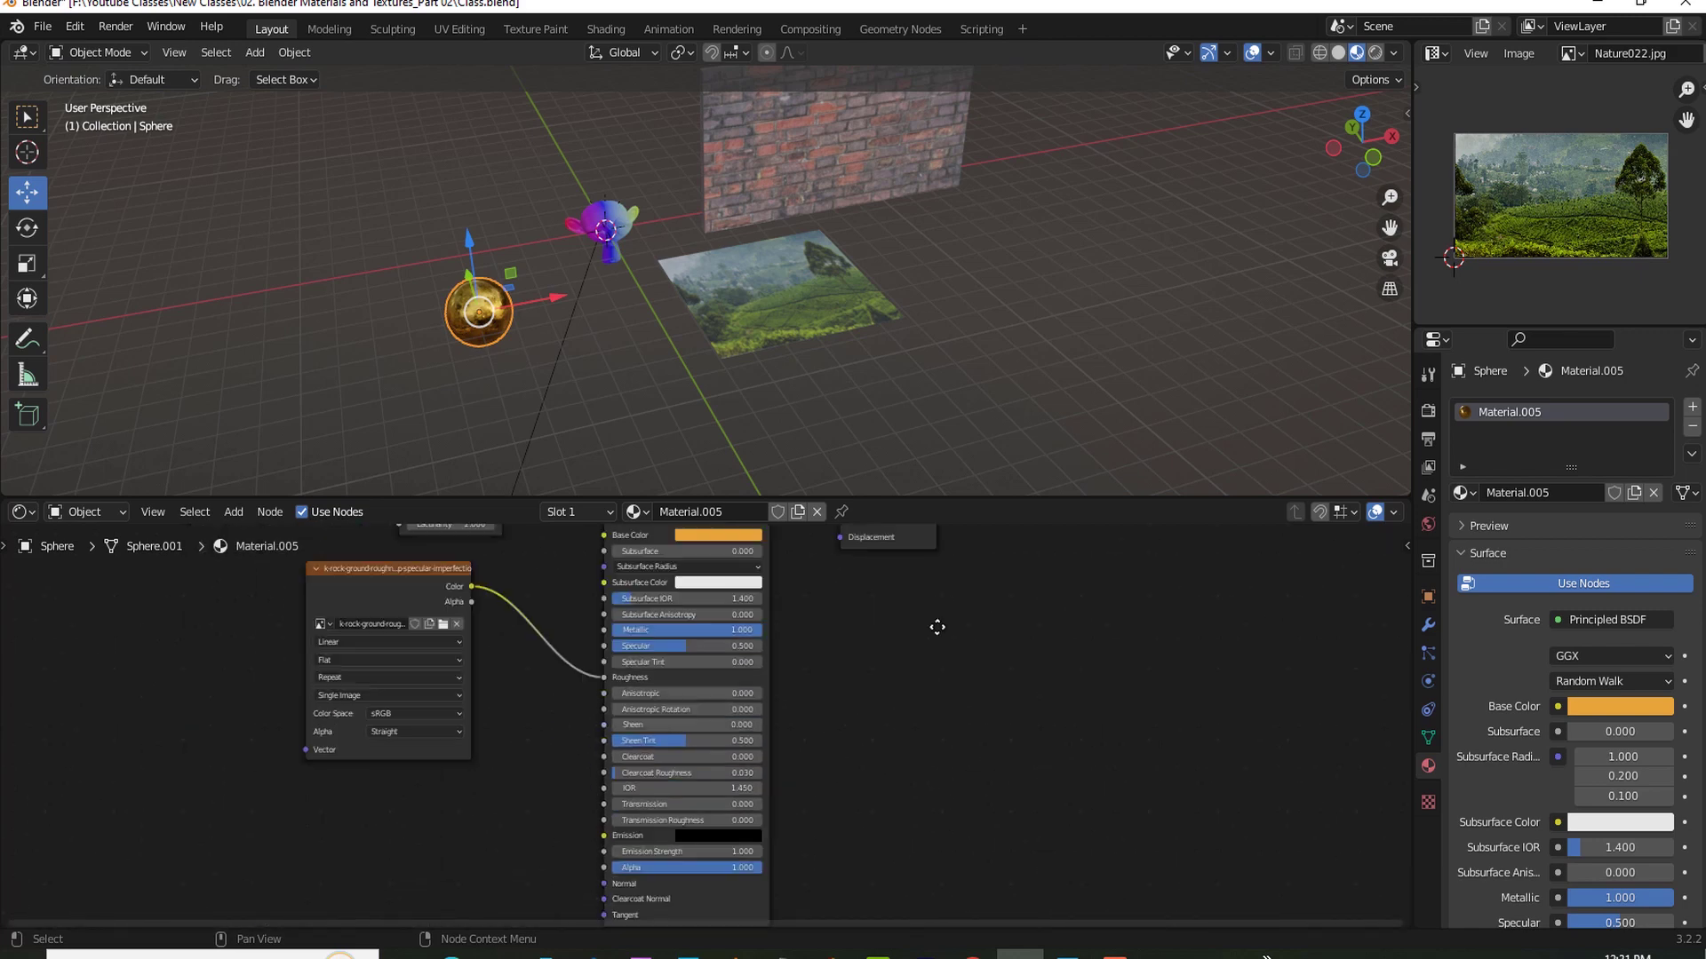
pyautogui.moveTo(580, 800); pyautogui.dragTo(610, 722, button='middle')
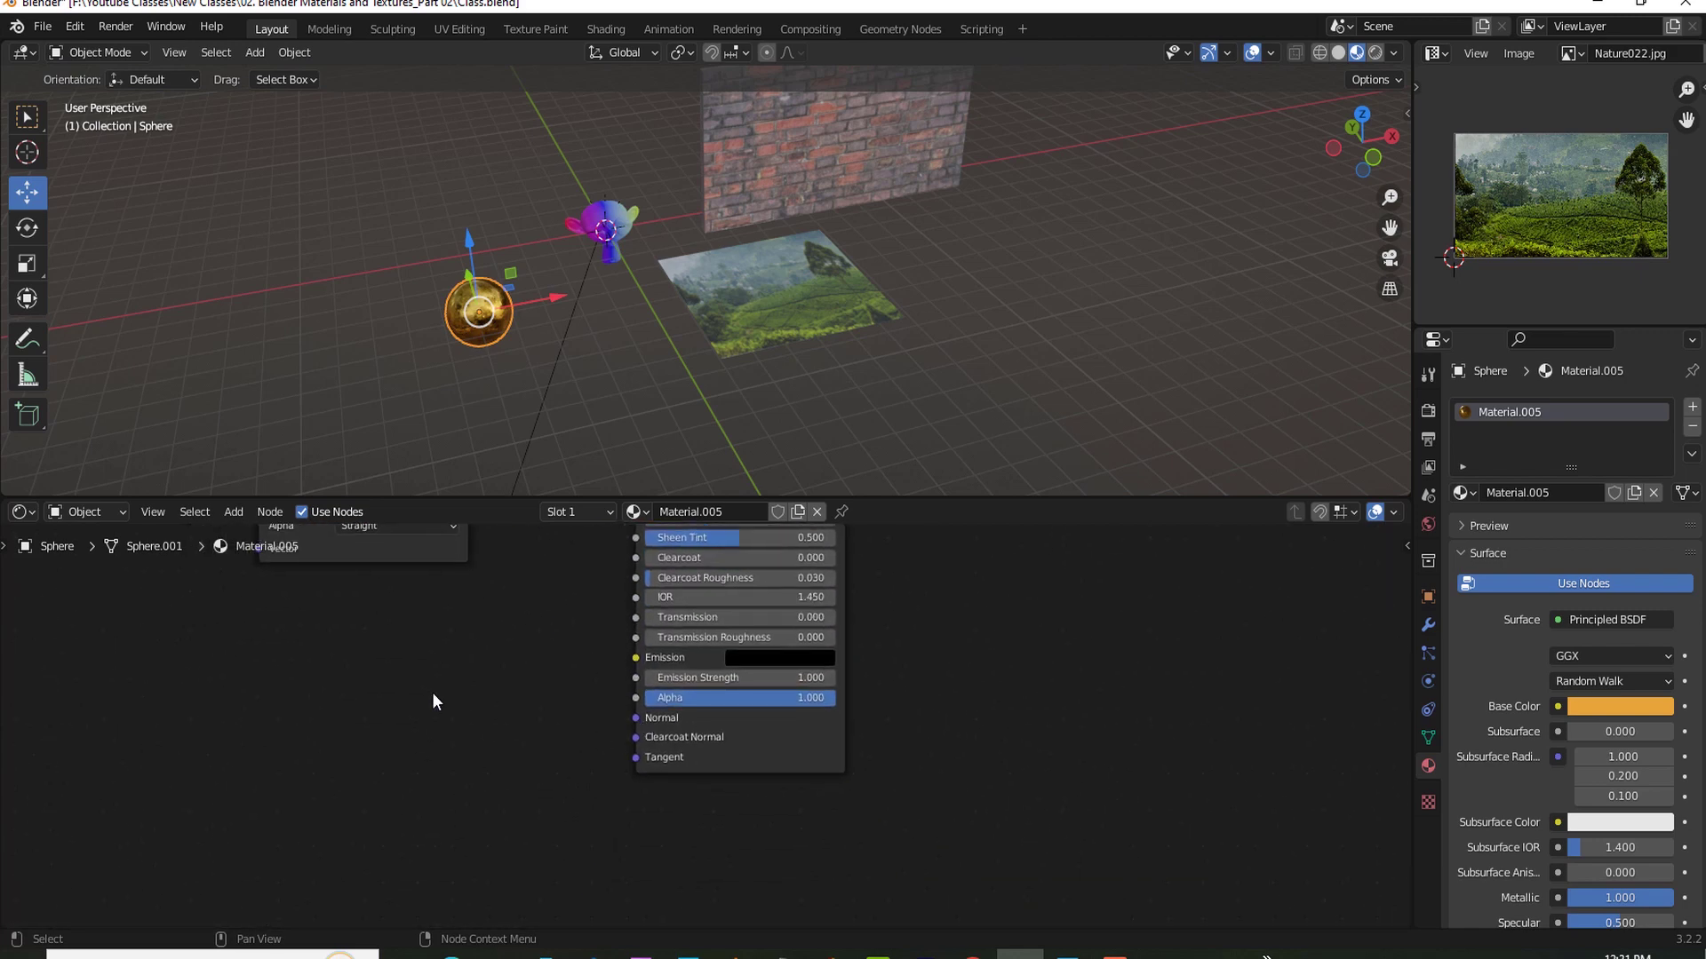
pyautogui.hotkey('shift', 'a')
pyautogui.click(519, 657)
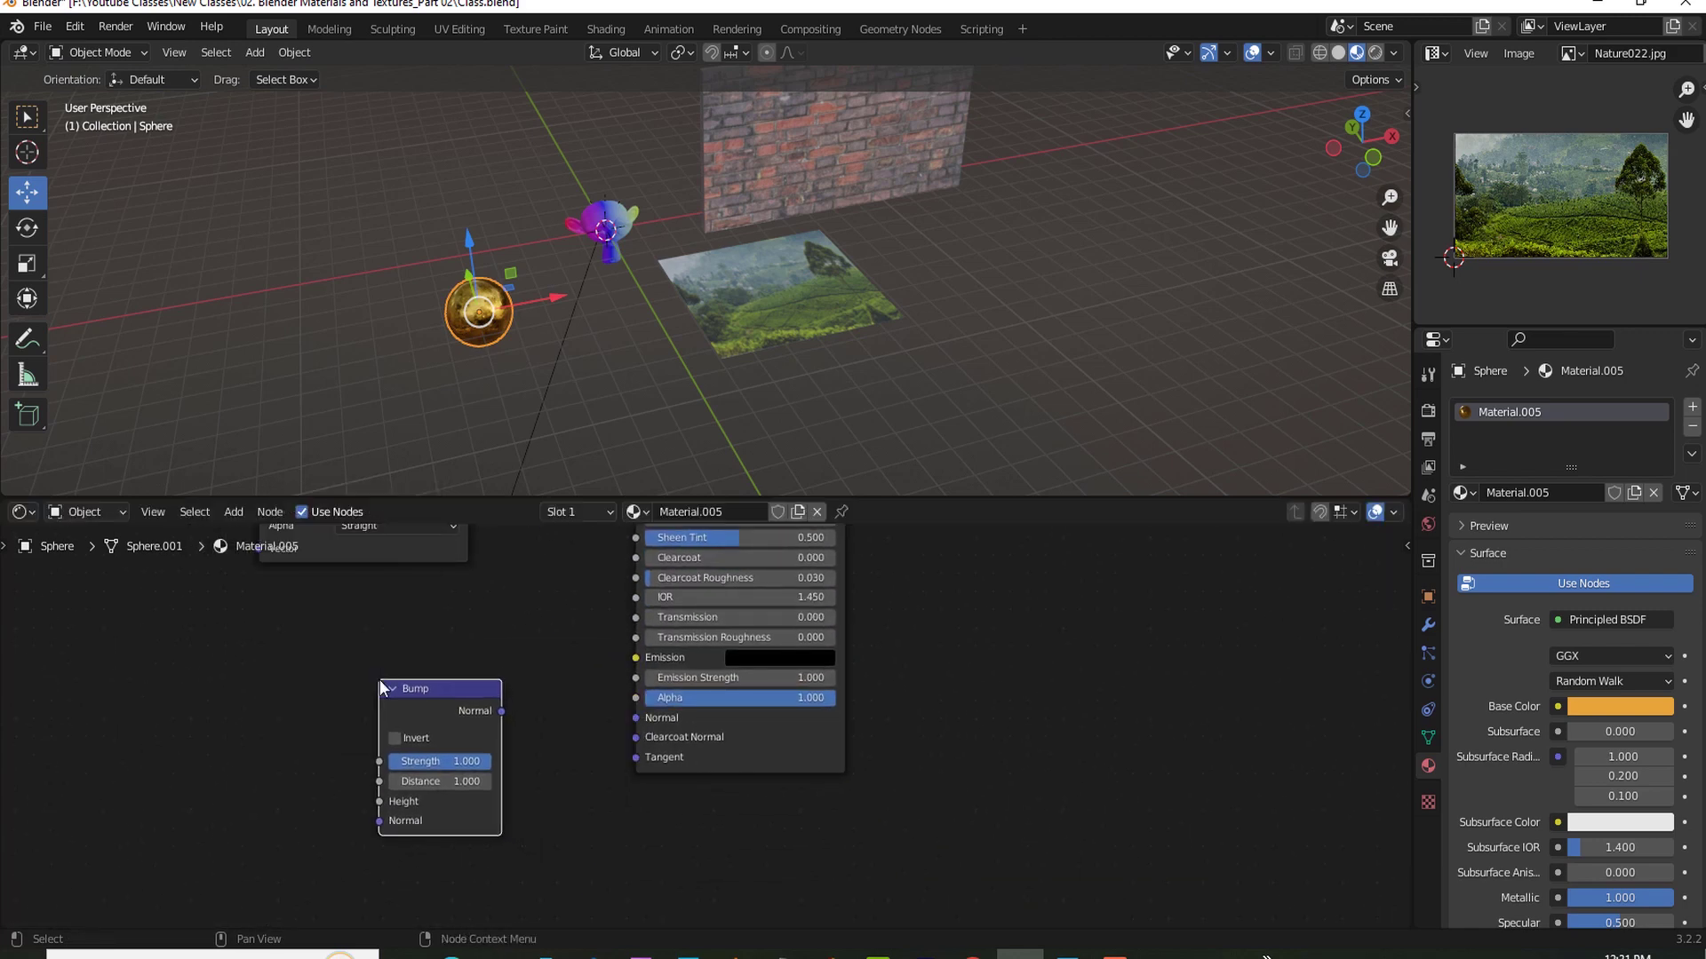
pyautogui.moveTo(500, 712); pyautogui.dragTo(633, 719)
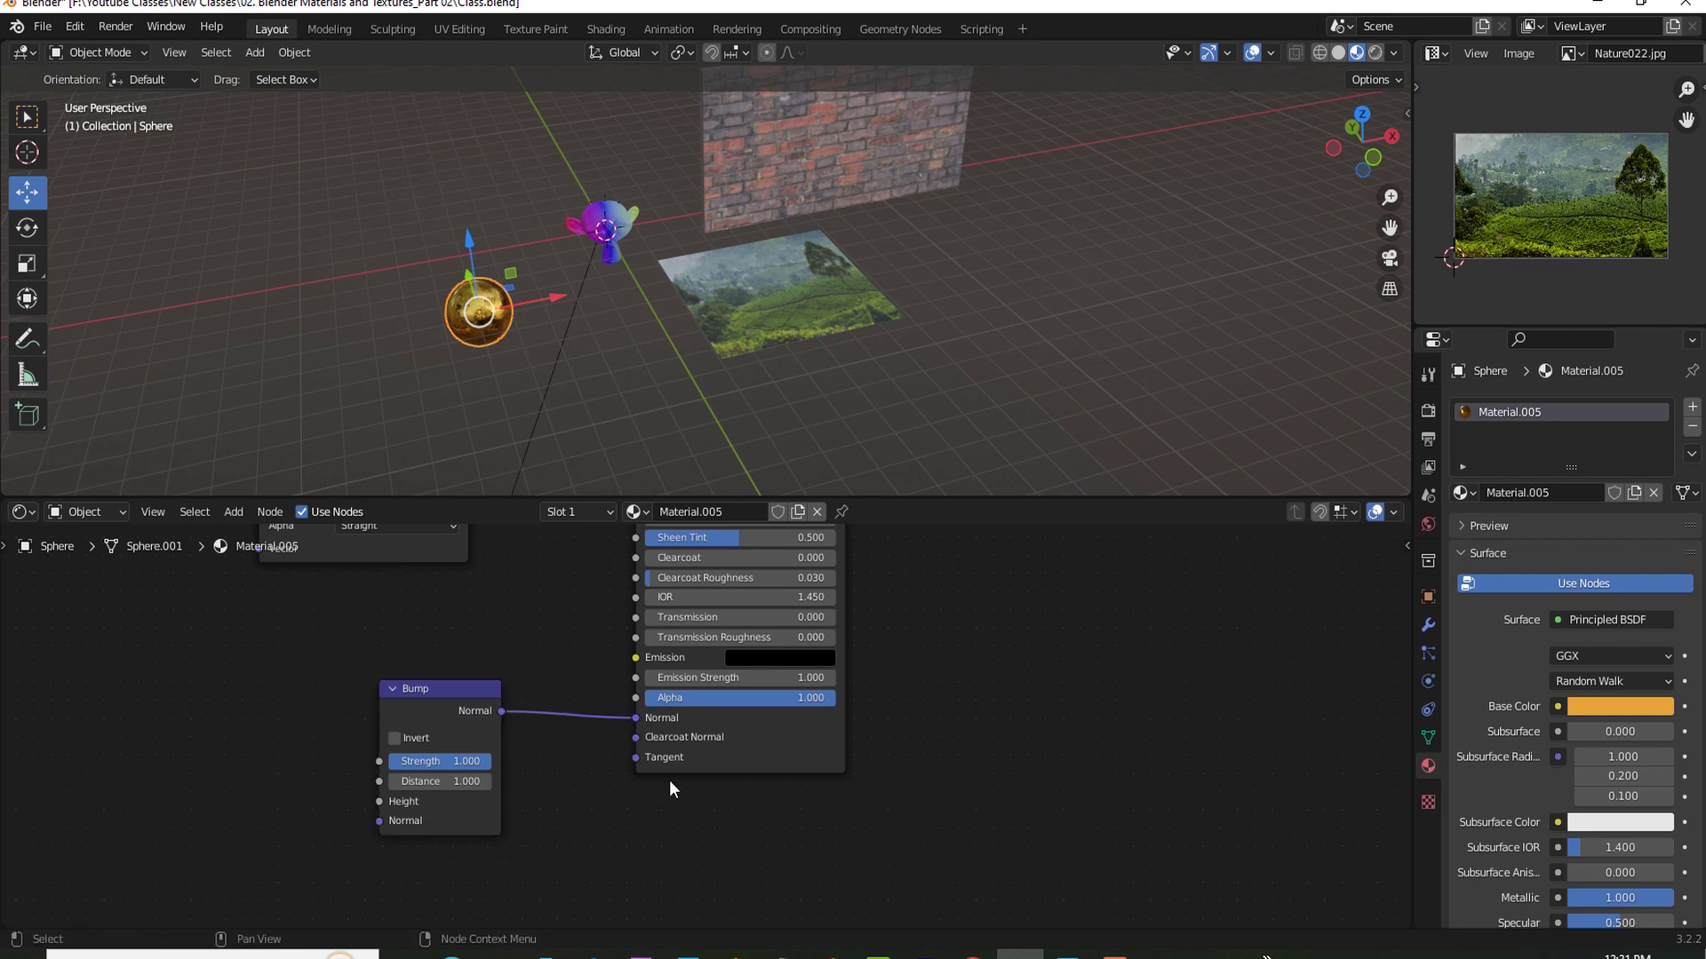
pyautogui.scroll(-2, 673, 803)
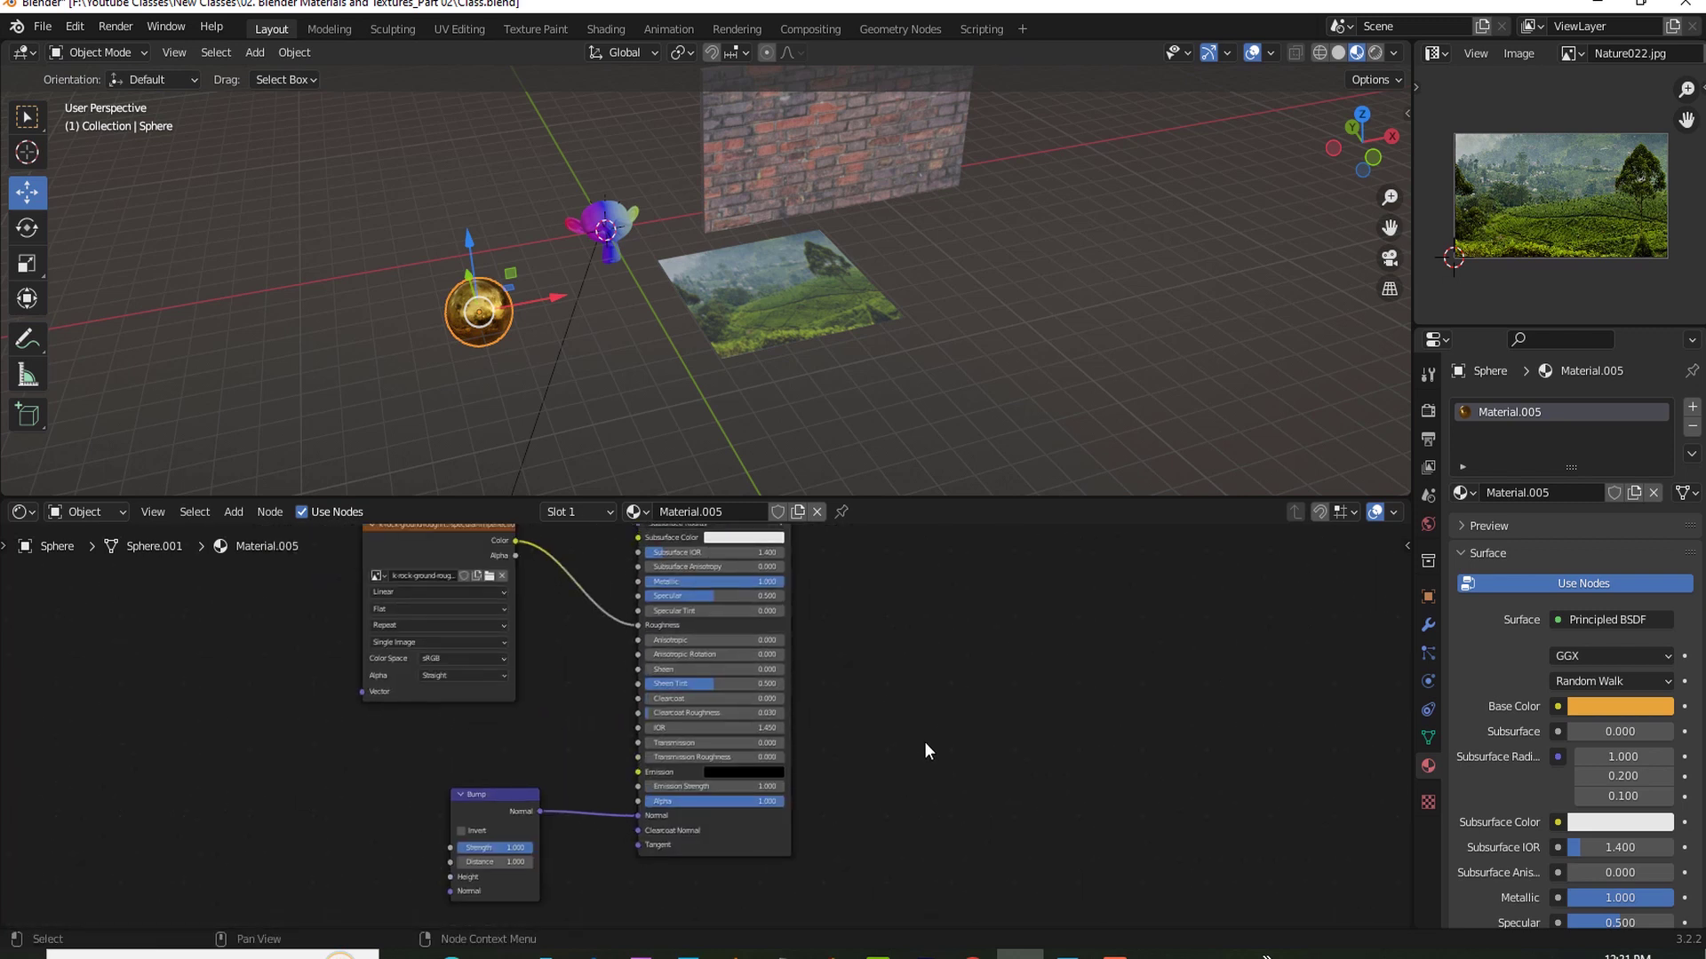
pyautogui.moveTo(936, 714); pyautogui.dragTo(909, 834, button='middle')
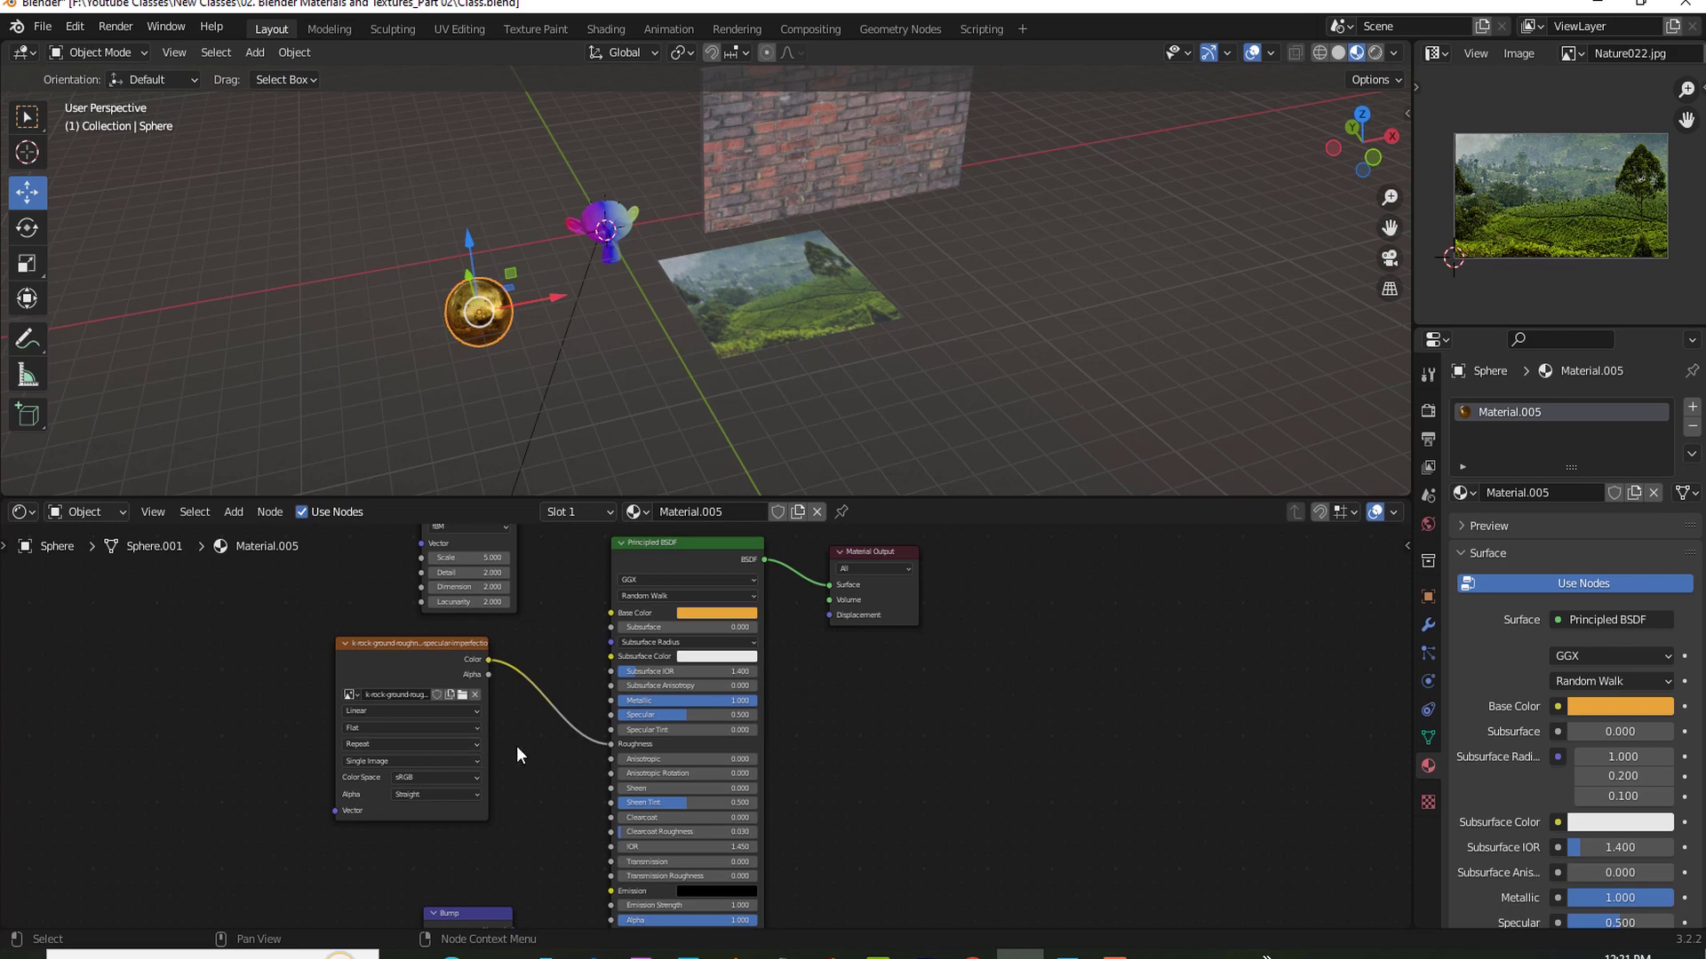
pyautogui.scroll(1, 517, 755)
pyautogui.scroll(1, 580, 706)
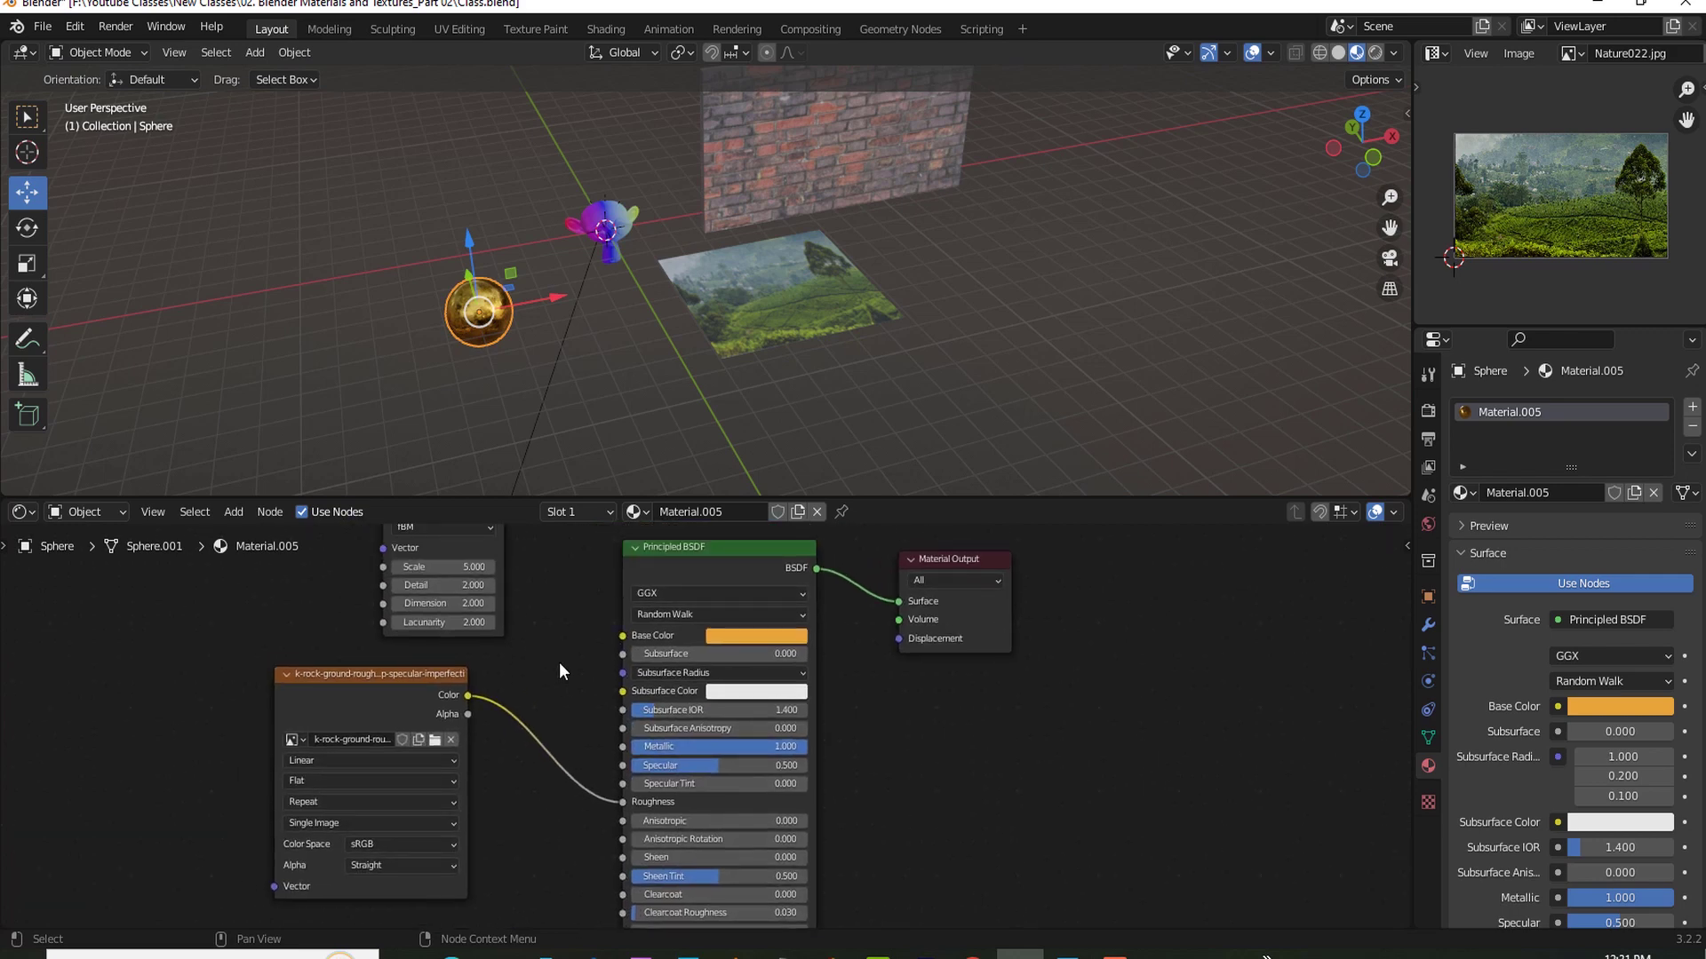
# Step: Select the plane and disconnect the Nature022.jpg image from its Base Color
pyautogui.click(788, 314)
pyautogui.scroll(3, 829, 359)
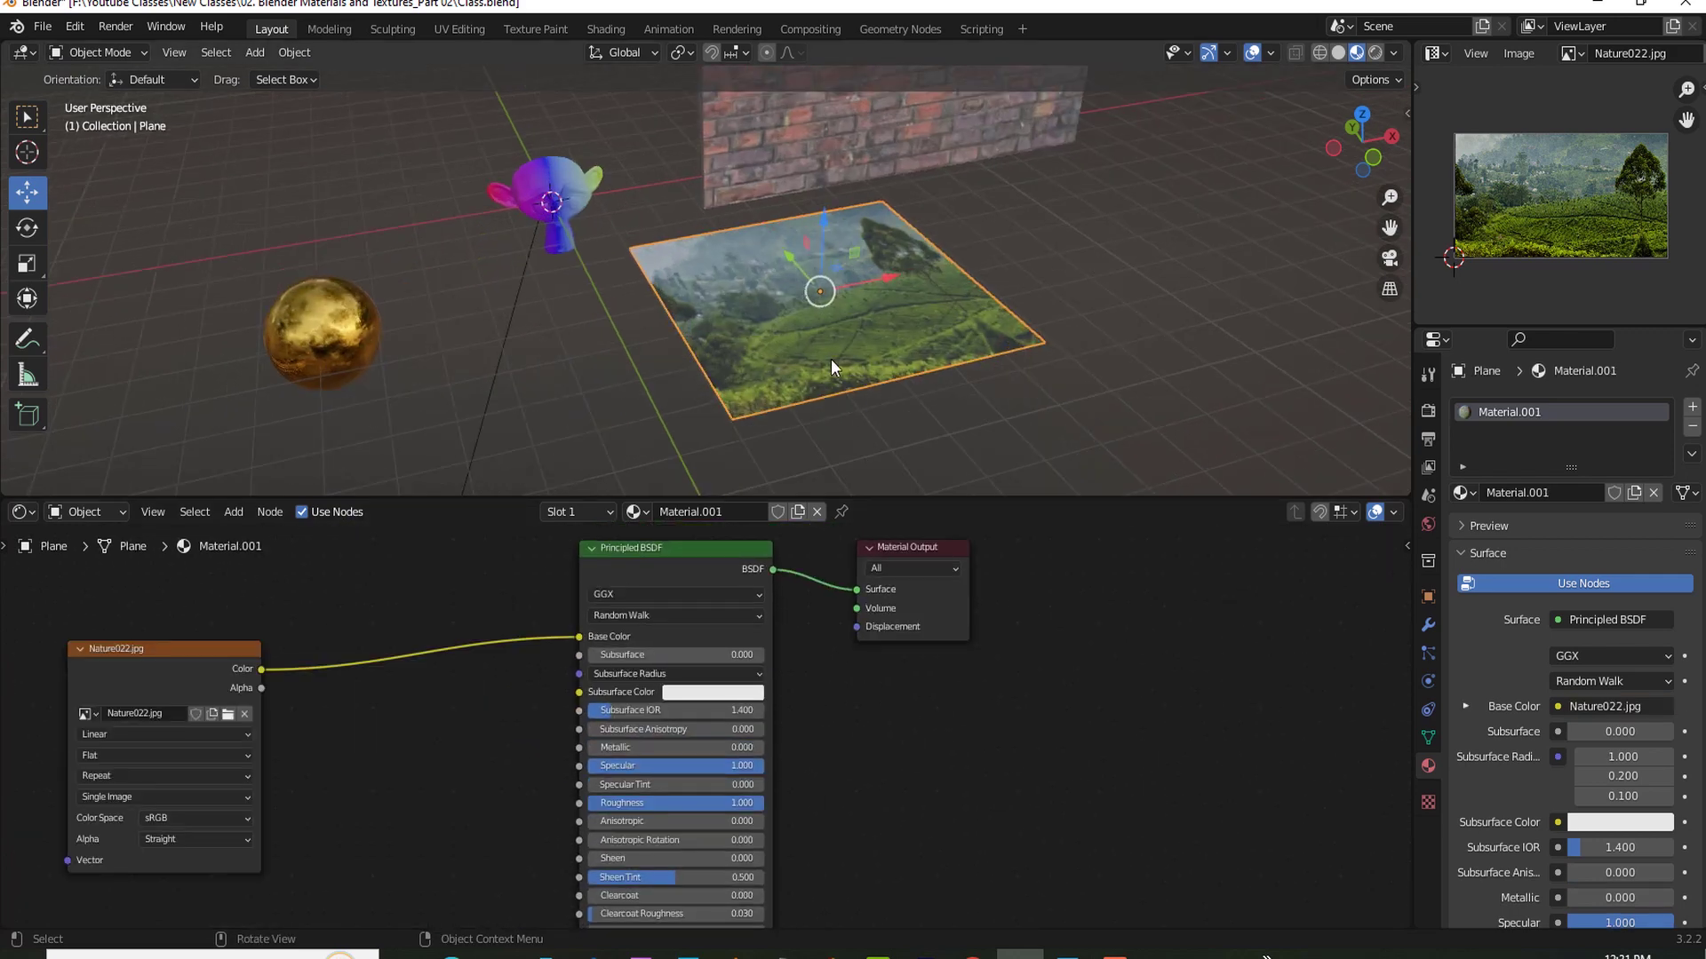
pyautogui.scroll(-1, 487, 762)
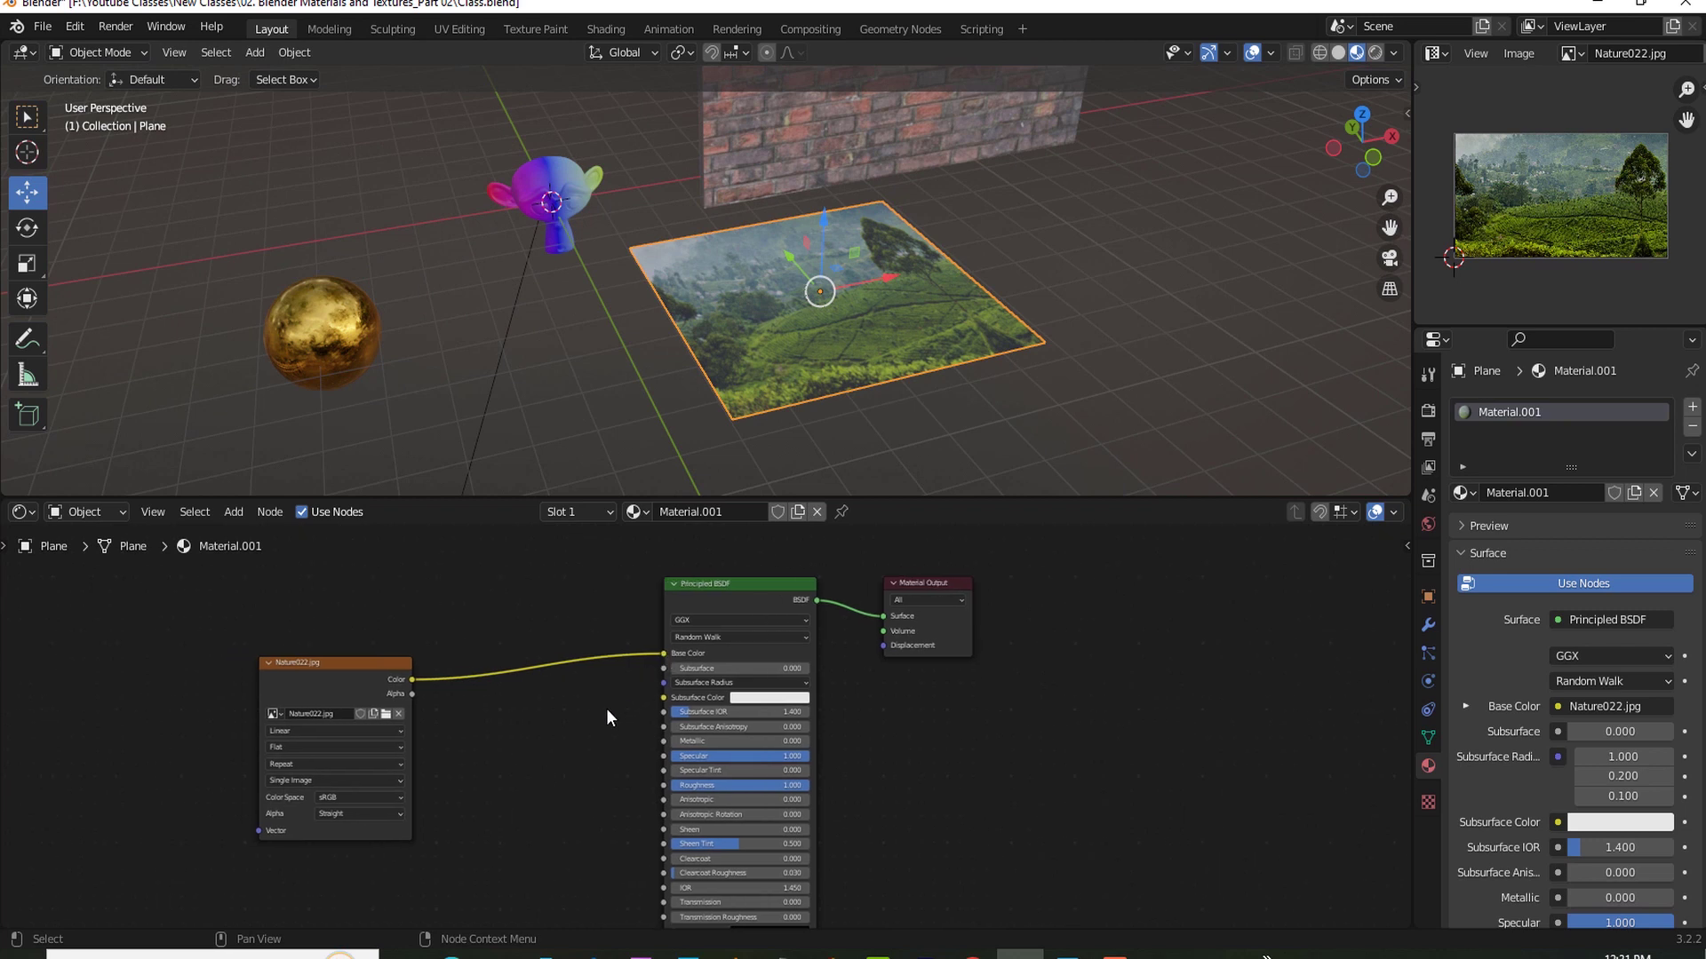
pyautogui.keyDown('ctrl'); pyautogui.moveTo(589, 685); pyautogui.dragTo(515, 657, button='right'); pyautogui.keyUp('ctrl')
# Step: Add a Musgrave Texture node and connect its Height output to the plane's Base Color
pyautogui.hotkey('shift', 'a')
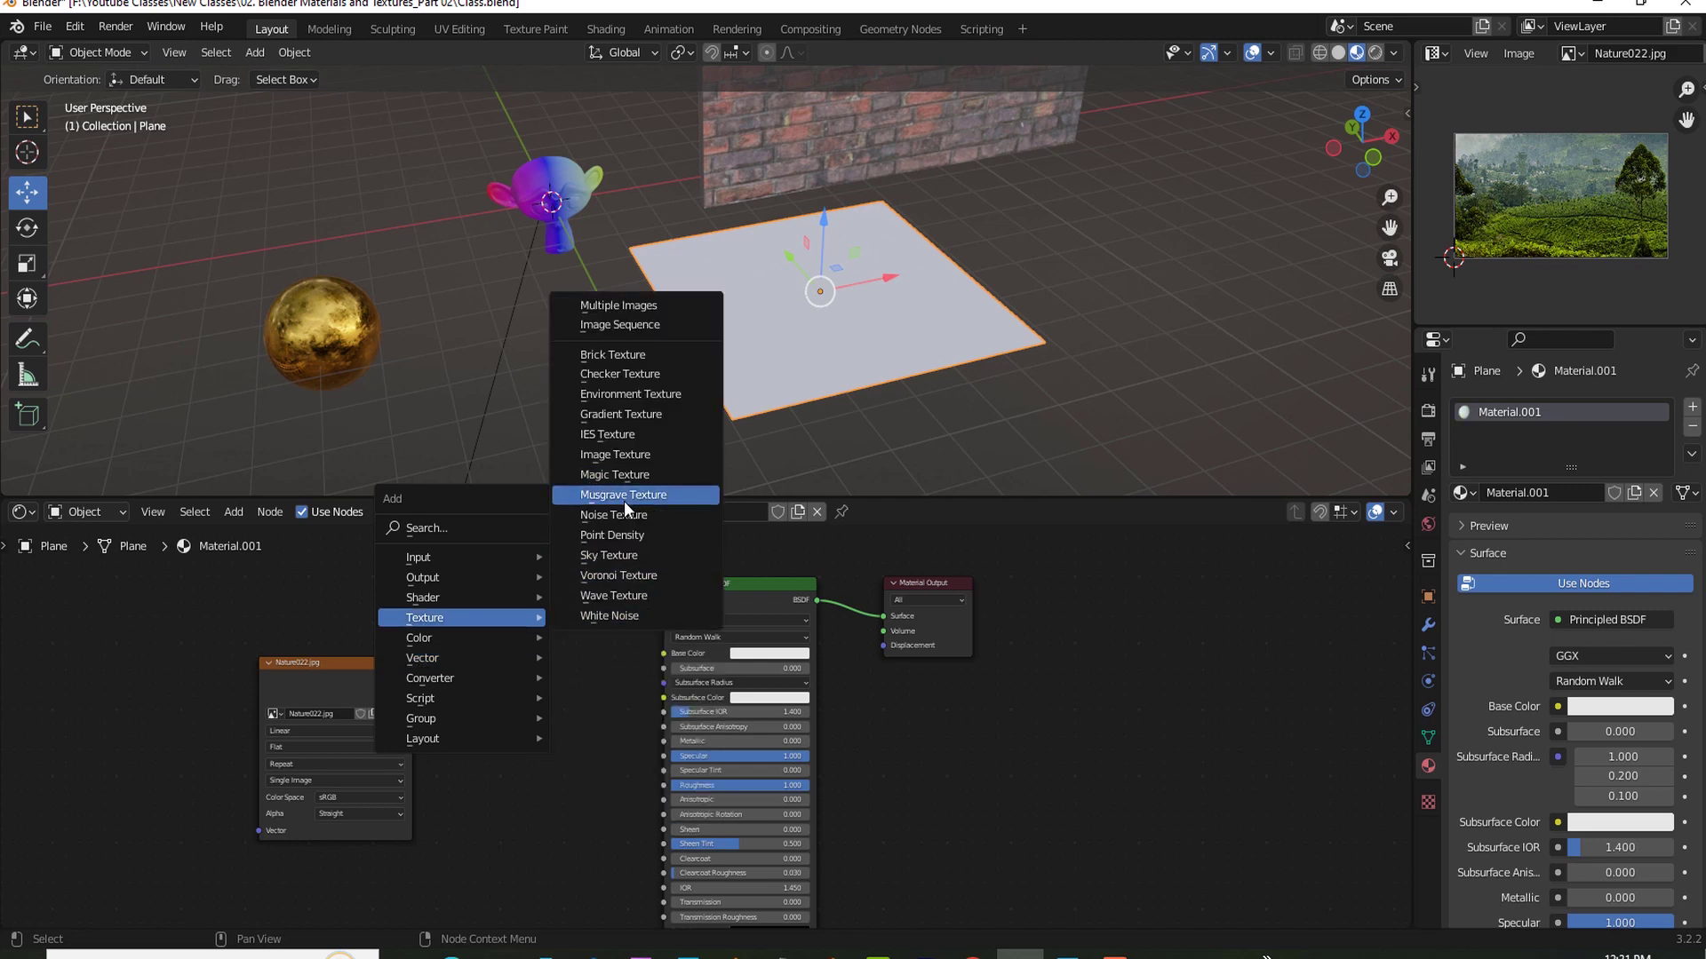
pyautogui.click(624, 495)
pyautogui.click(572, 698)
pyautogui.scroll(2, 572, 698)
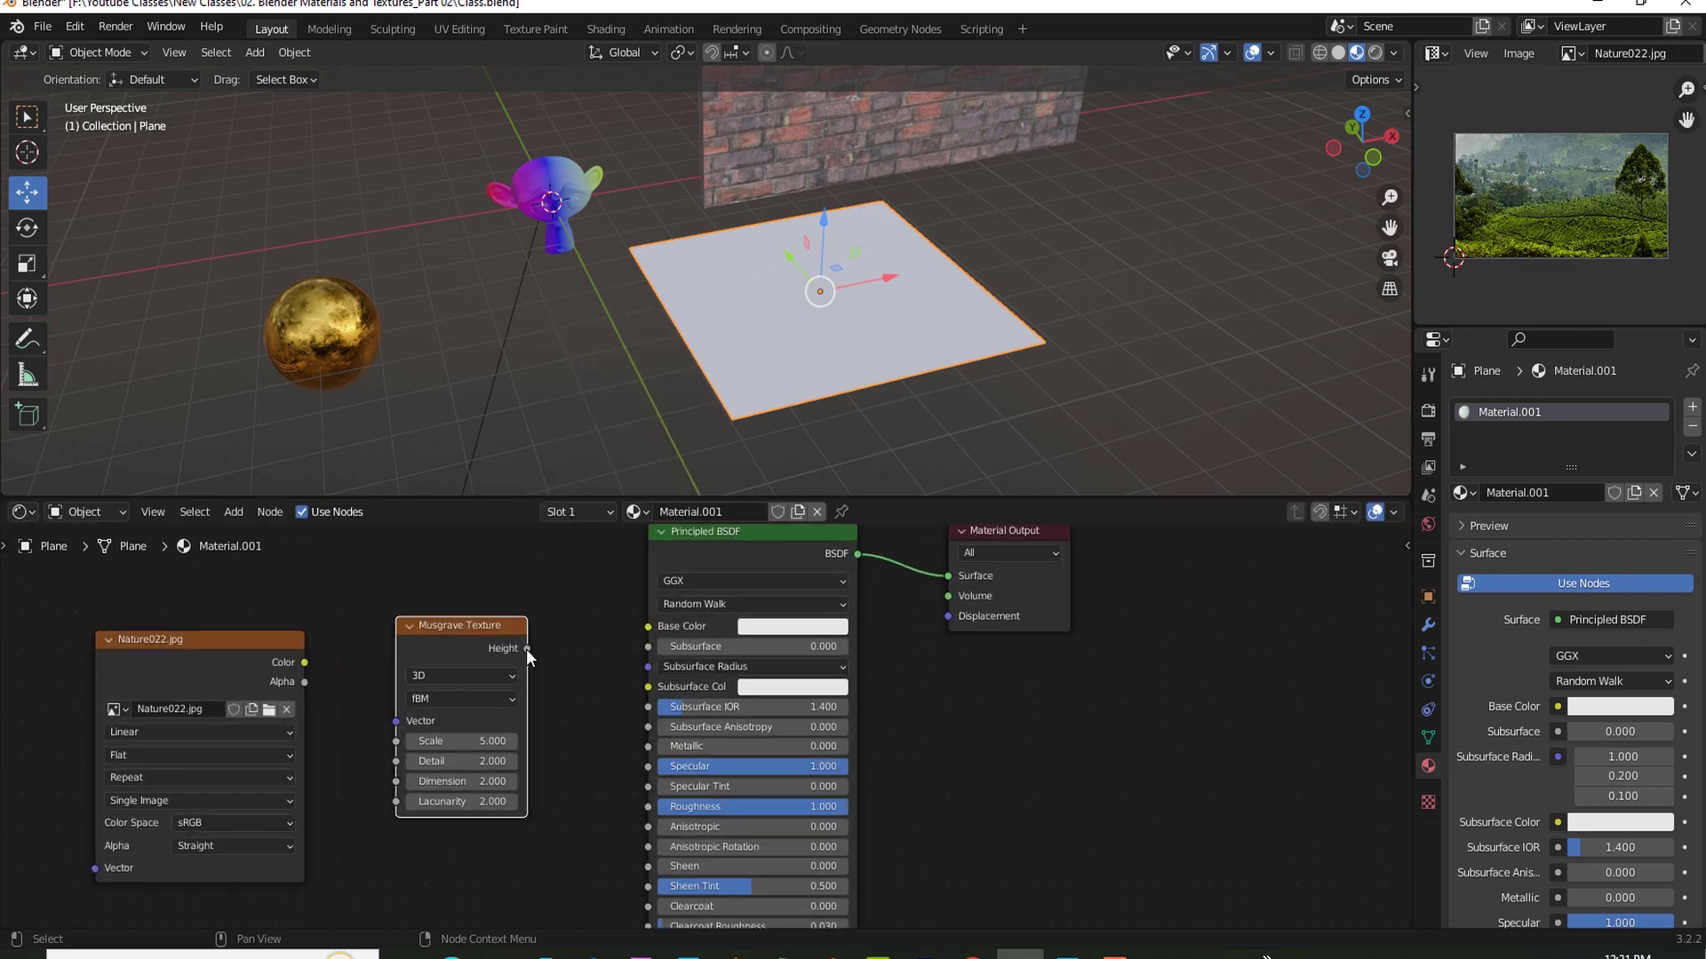
pyautogui.moveTo(526, 648); pyautogui.dragTo(648, 626)
pyautogui.scroll(2, 850, 429)
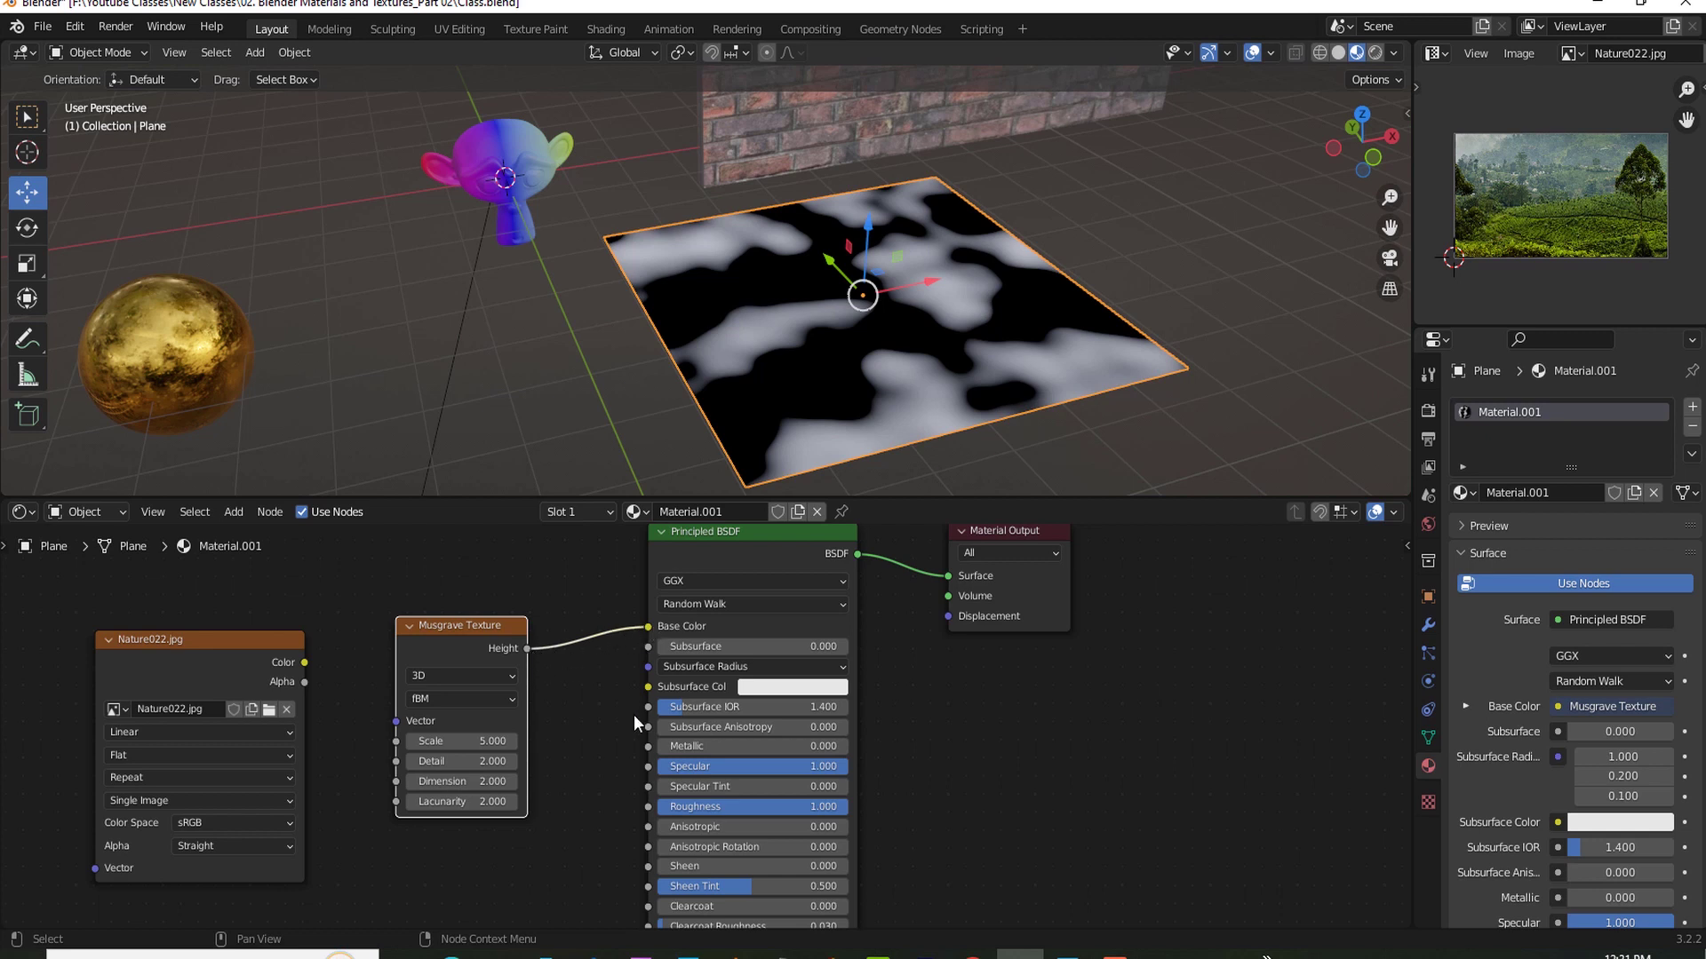
pyautogui.moveTo(615, 738)
pyautogui.mouseDown(button='middle')
pyautogui.moveTo(607, 702)
pyautogui.moveTo(566, 708)
pyautogui.mouseUp(button='middle')
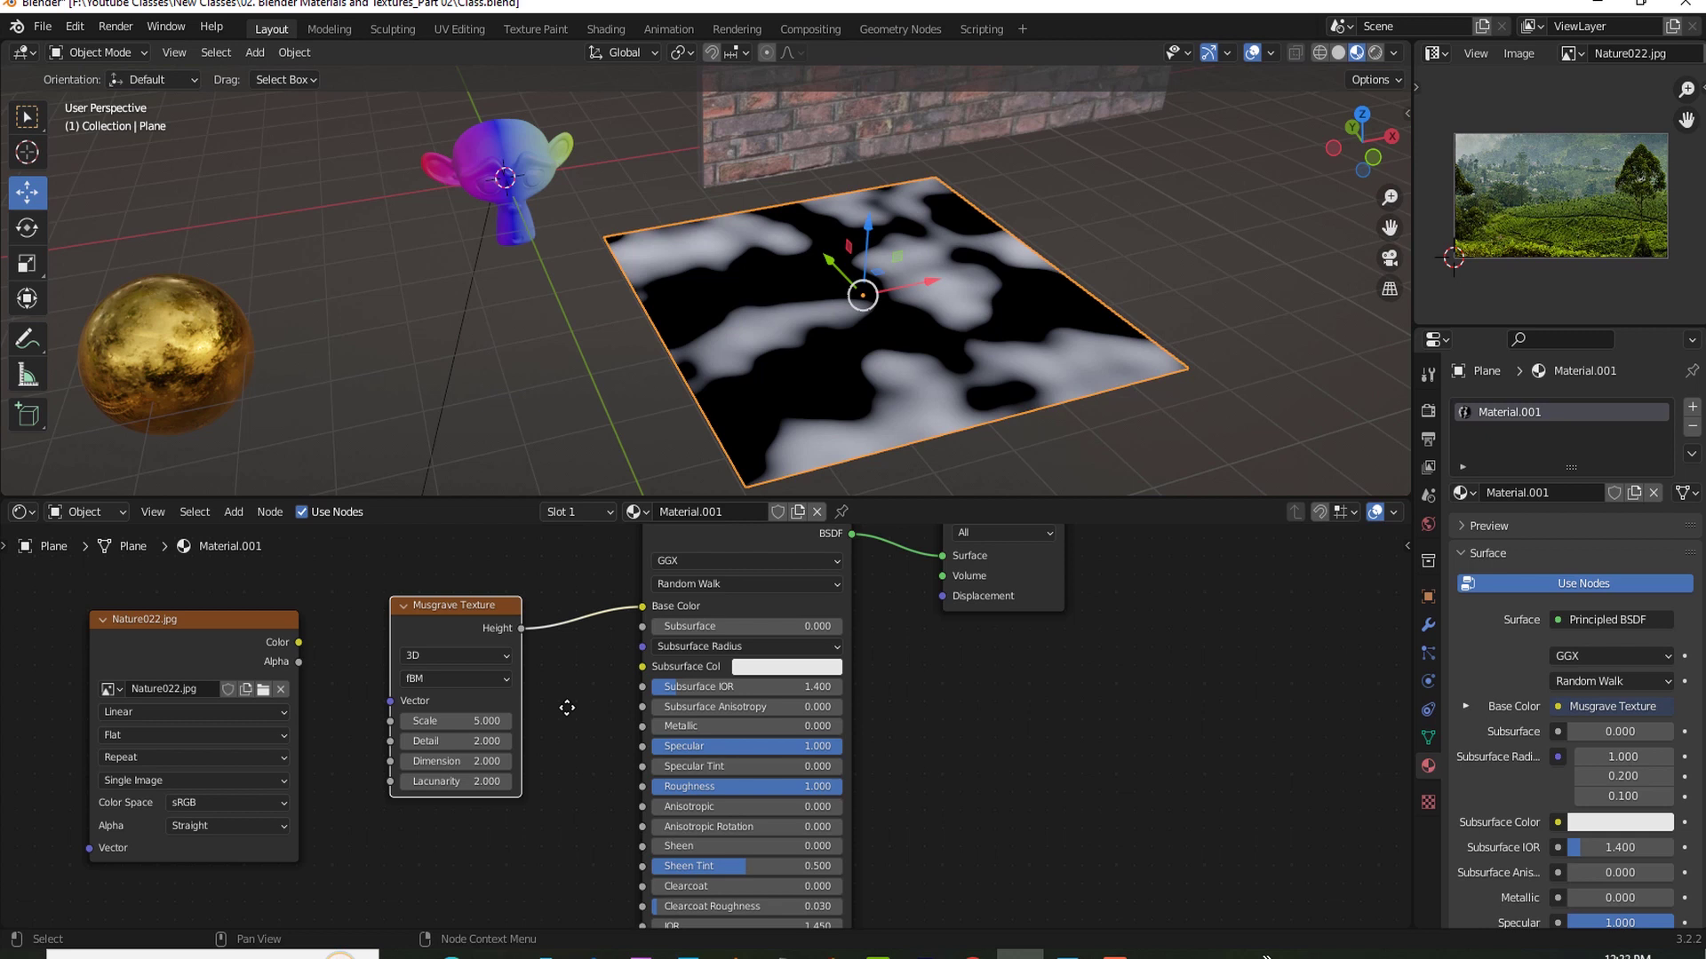
pyautogui.scroll(-1, 1065, 761)
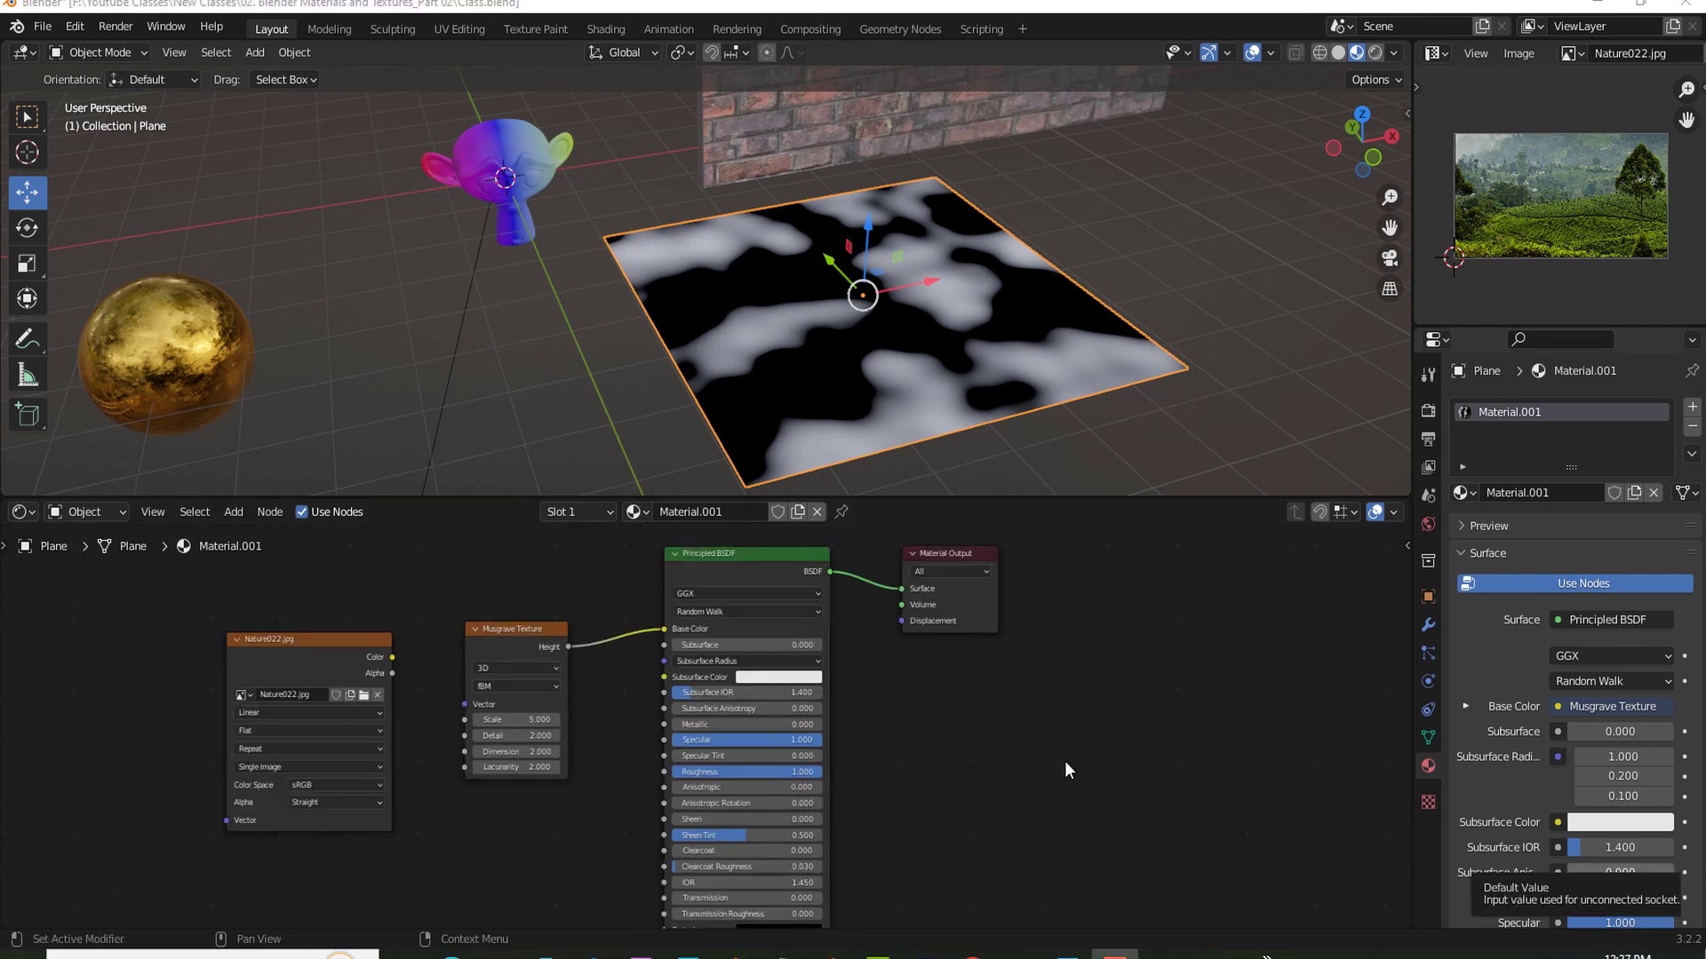